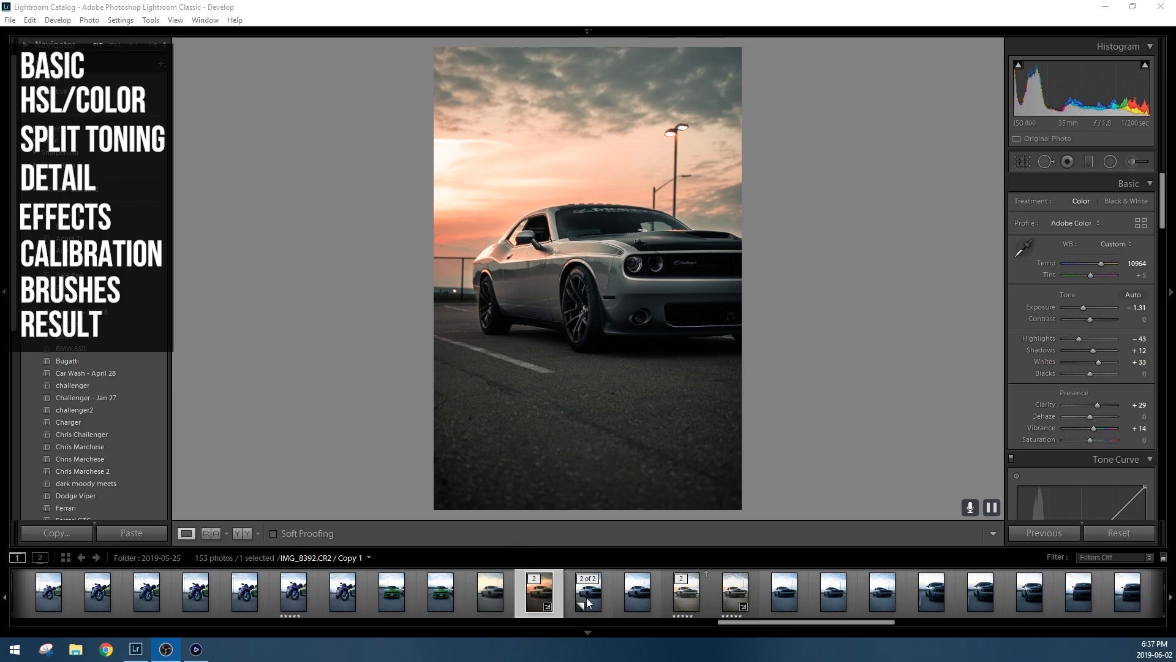
# Step: Compare the edited photo with the unedited virtual copy of IMG_8392.CR2 and select the unedited copy
pyautogui.click(588, 599)
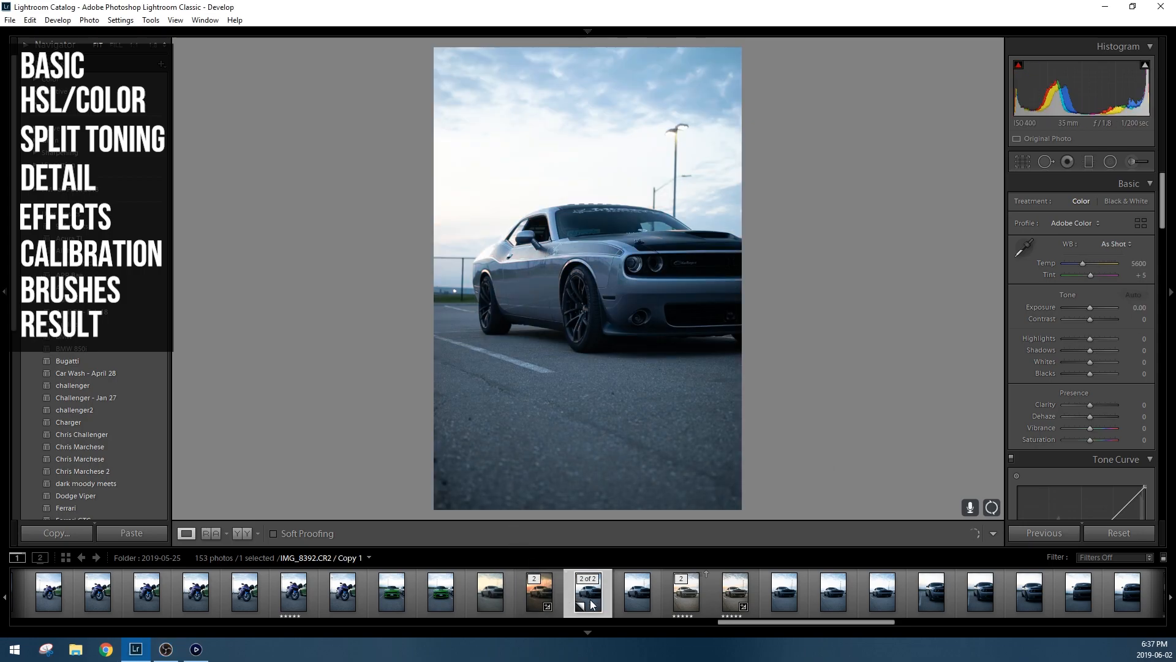
pyautogui.click(550, 597)
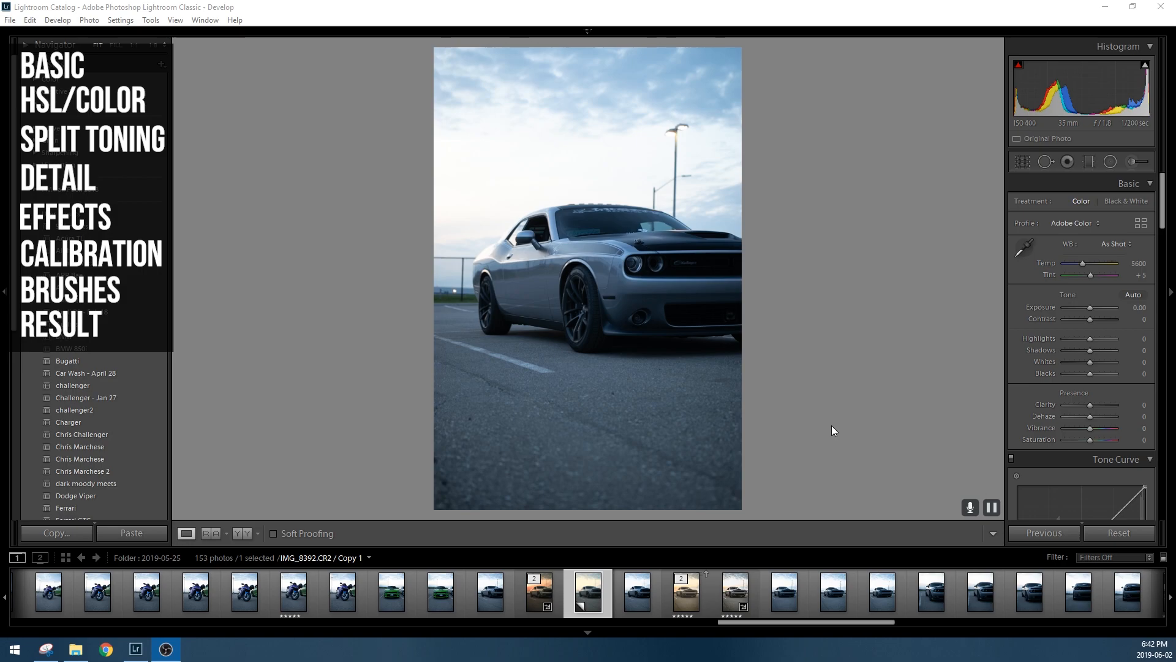
# Step: Examine the unedited photo at close zoom around the car's headlights, front fender, side mirror and door
pyautogui.click(637, 269)
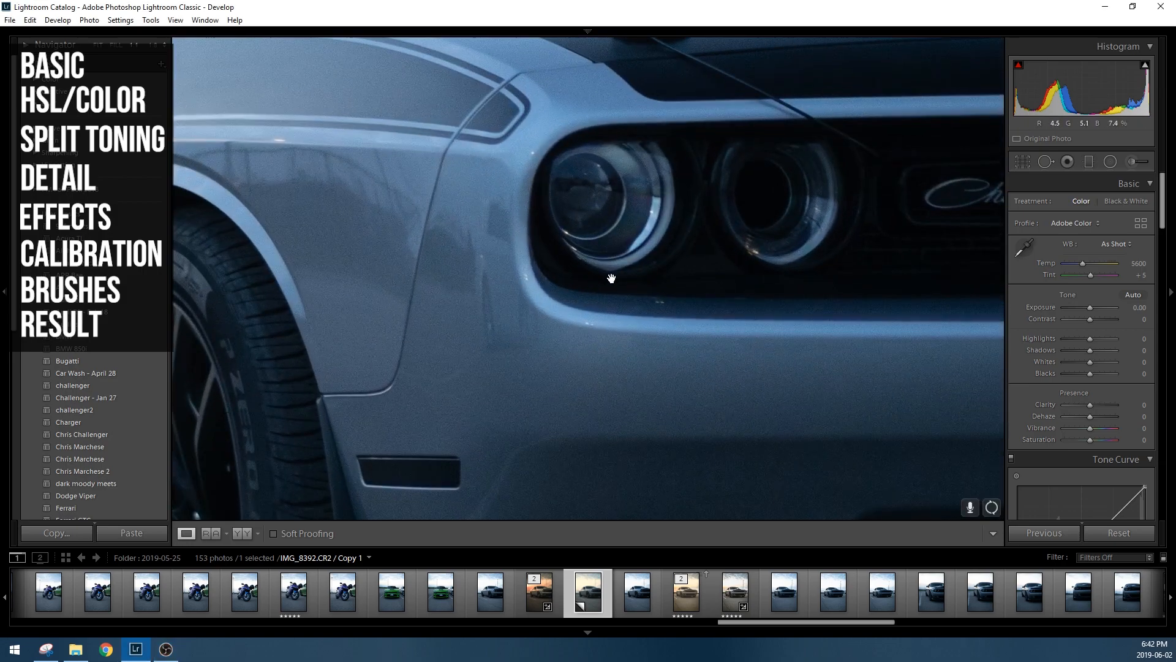
pyautogui.click(631, 262)
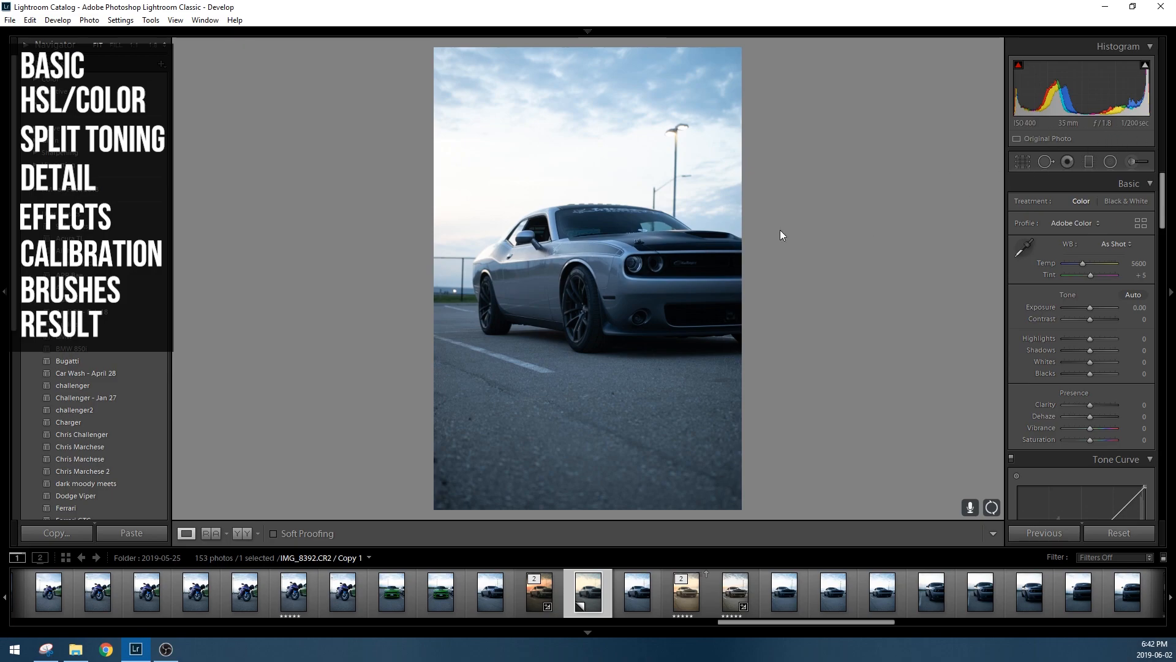
pyautogui.click(531, 271)
pyautogui.moveTo(386, 273); pyautogui.dragTo(515, 386)
pyautogui.click(516, 311)
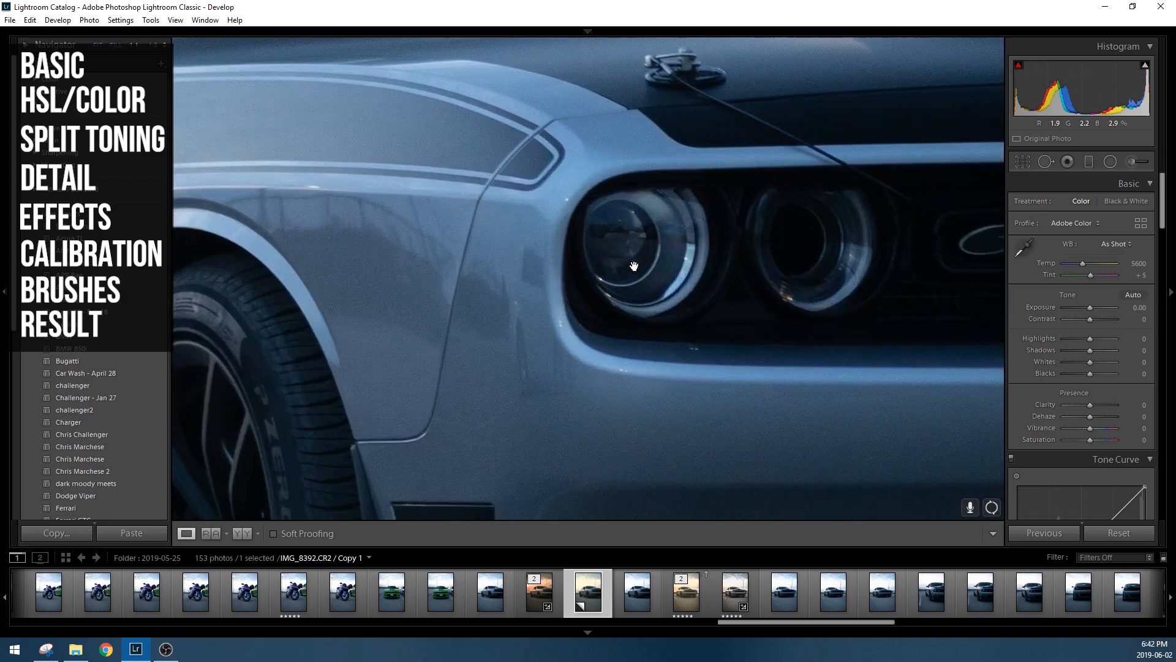
pyautogui.click(634, 267)
pyautogui.moveTo(724, 268); pyautogui.dragTo(599, 295)
pyautogui.click(598, 294)
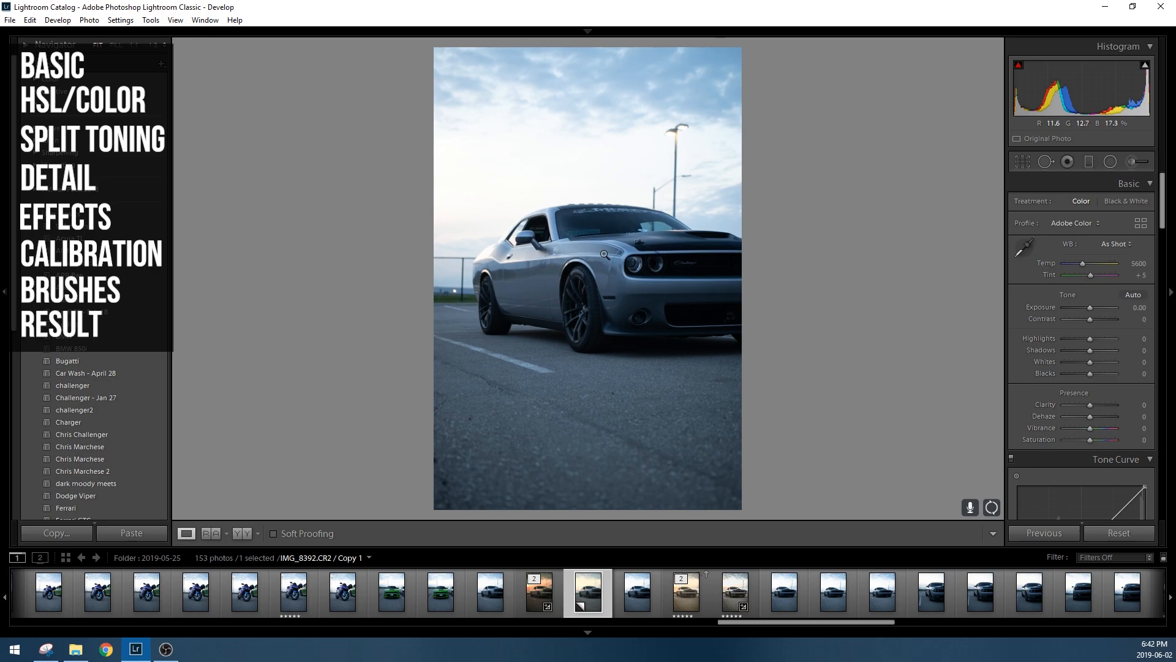
pyautogui.click(530, 231)
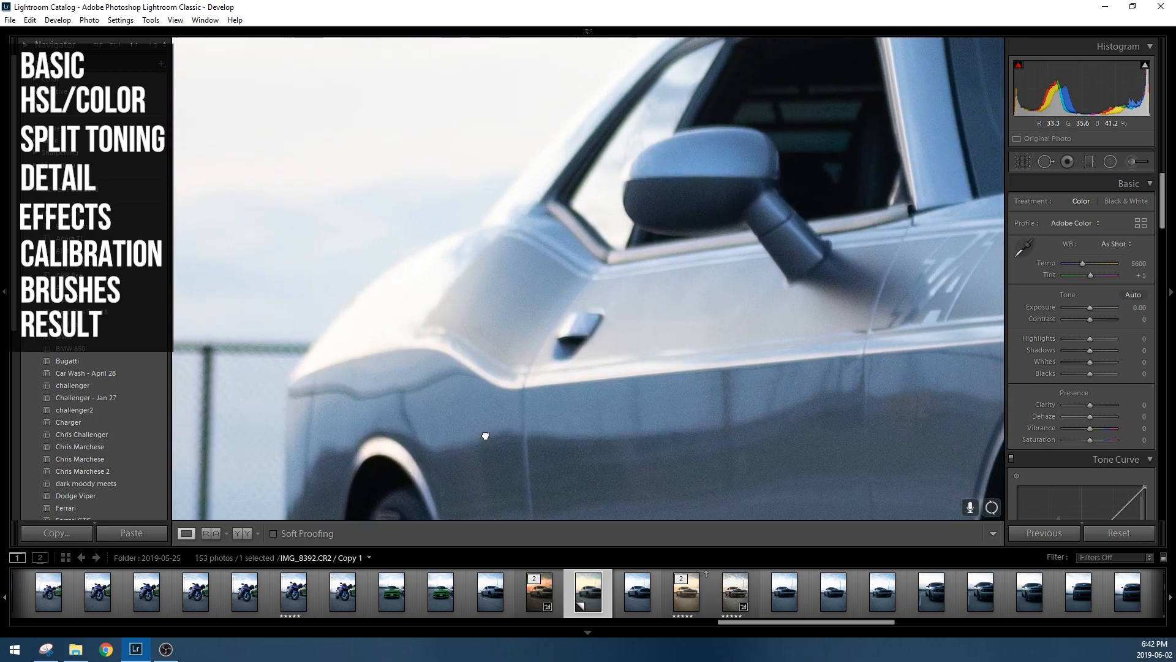
pyautogui.click(532, 357)
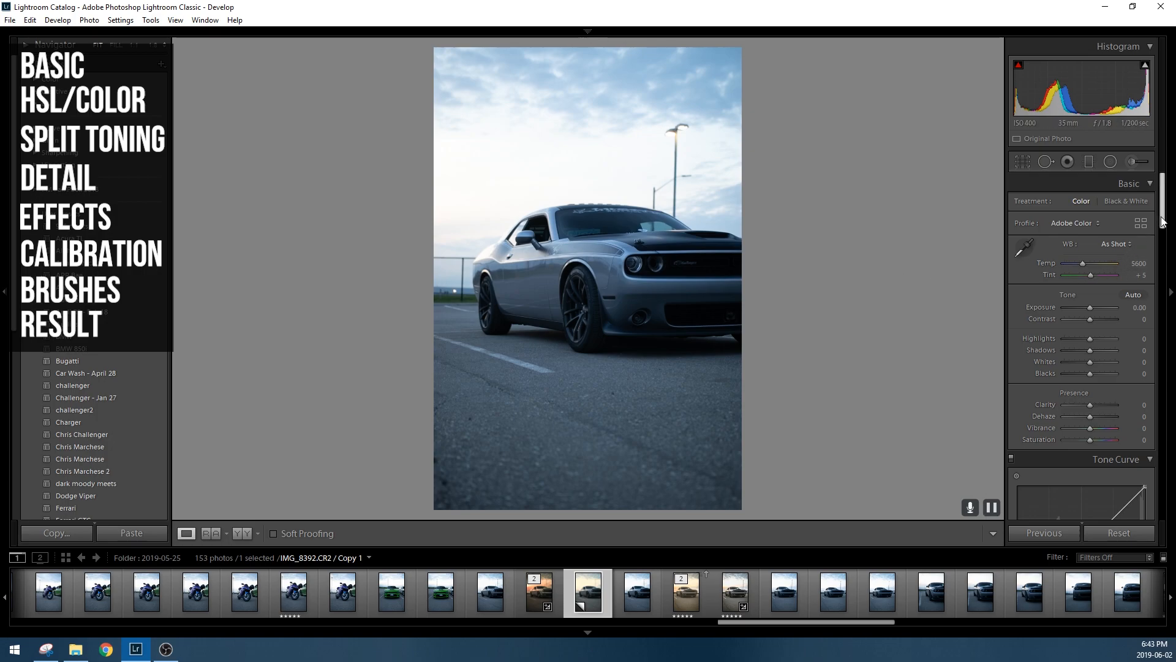
# Step: Warm the white balance to a temperature of 10369 and lower the exposure to −1.31
pyautogui.moveTo(1162, 221); pyautogui.dragTo(1145, 208)
pyautogui.moveTo(1164, 224)
pyautogui.mouseDown()
pyautogui.moveTo(1161, 367)
pyautogui.moveTo(1156, 219)
pyautogui.mouseUp()
pyautogui.moveTo(1084, 263); pyautogui.dragTo(1101, 261)
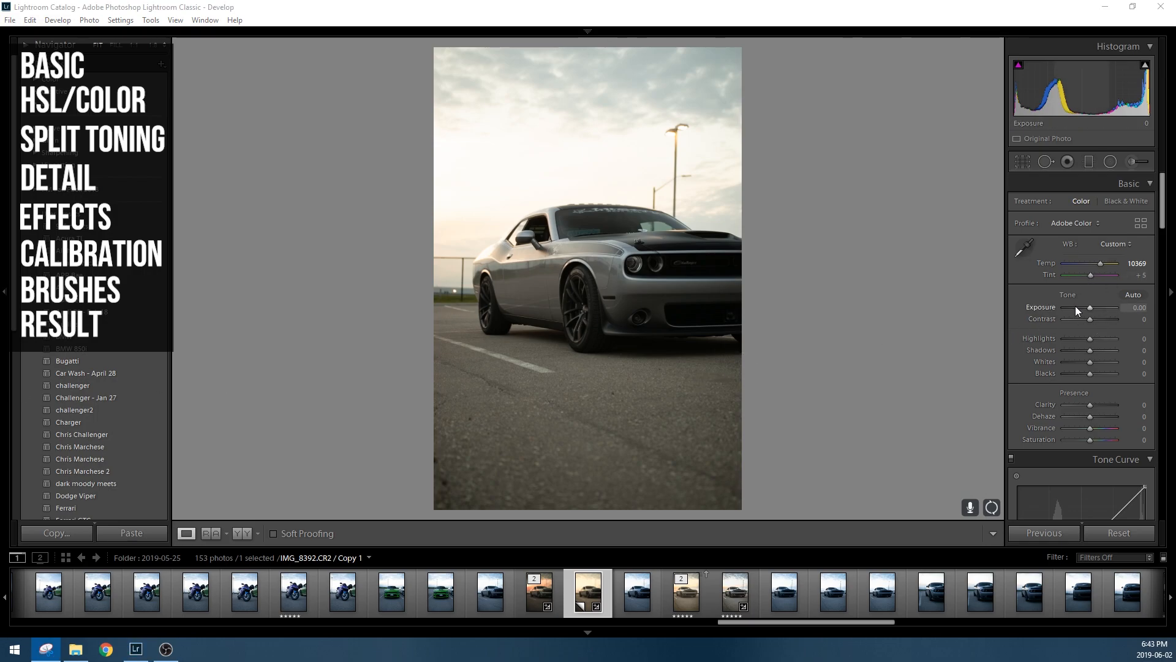
pyautogui.moveTo(1090, 303); pyautogui.dragTo(1083, 306)
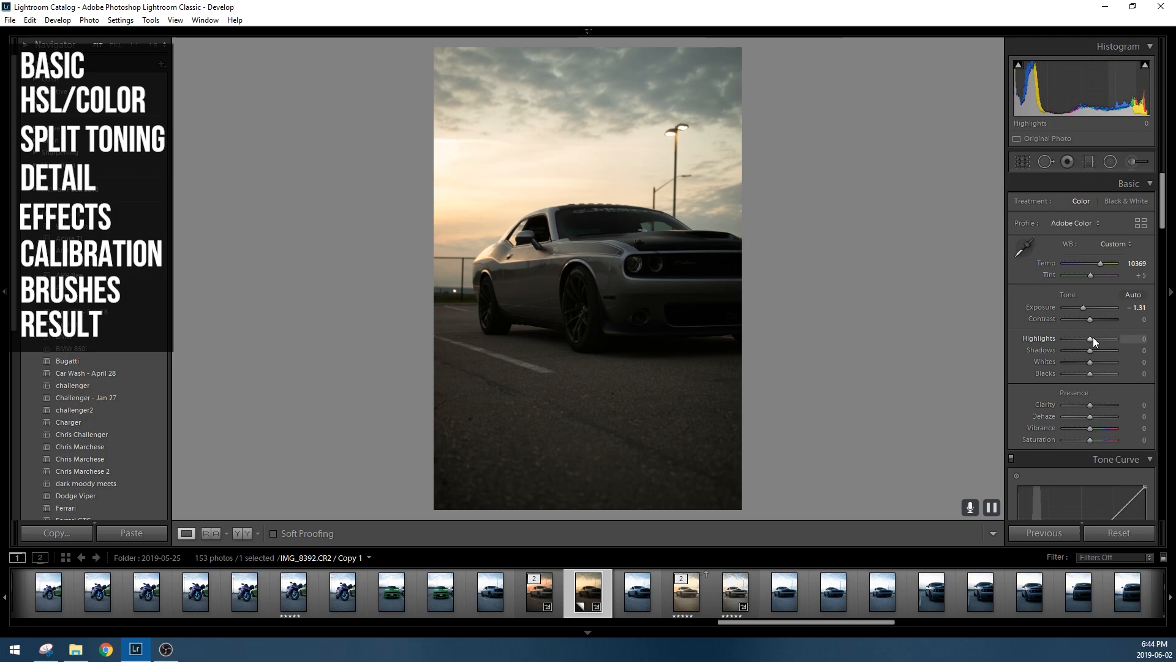
# Step: Set the highlights to −60, the shadows to +14 and the whites to +29
pyautogui.moveTo(1093, 337); pyautogui.dragTo(1078, 336)
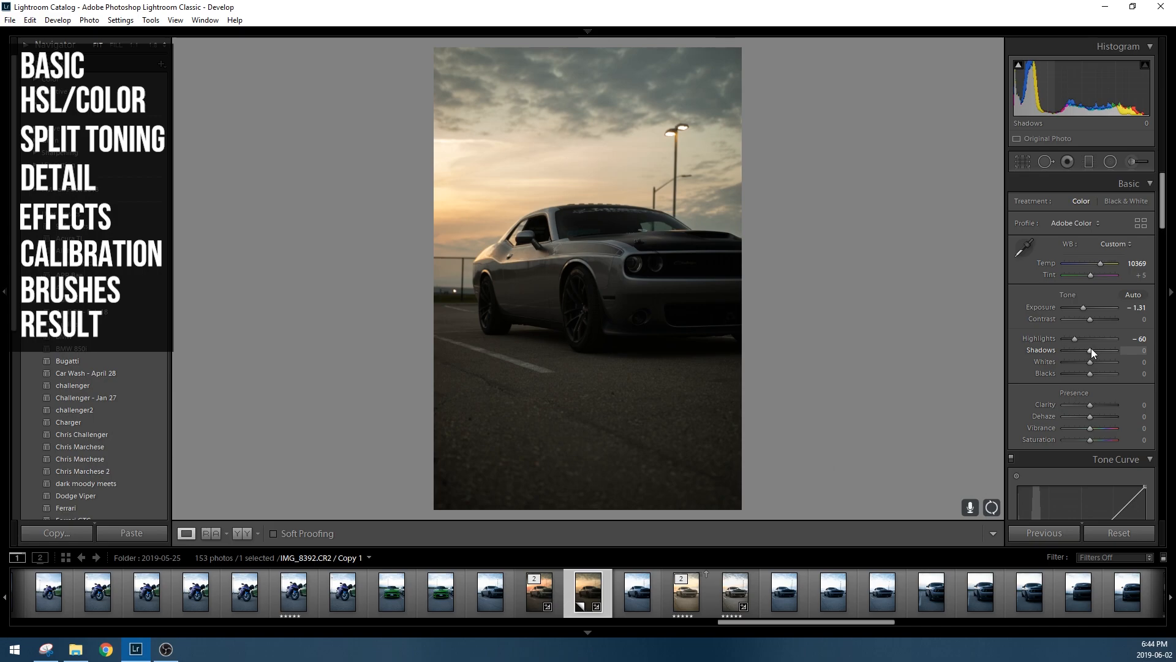
pyautogui.moveTo(1092, 349); pyautogui.dragTo(1096, 352)
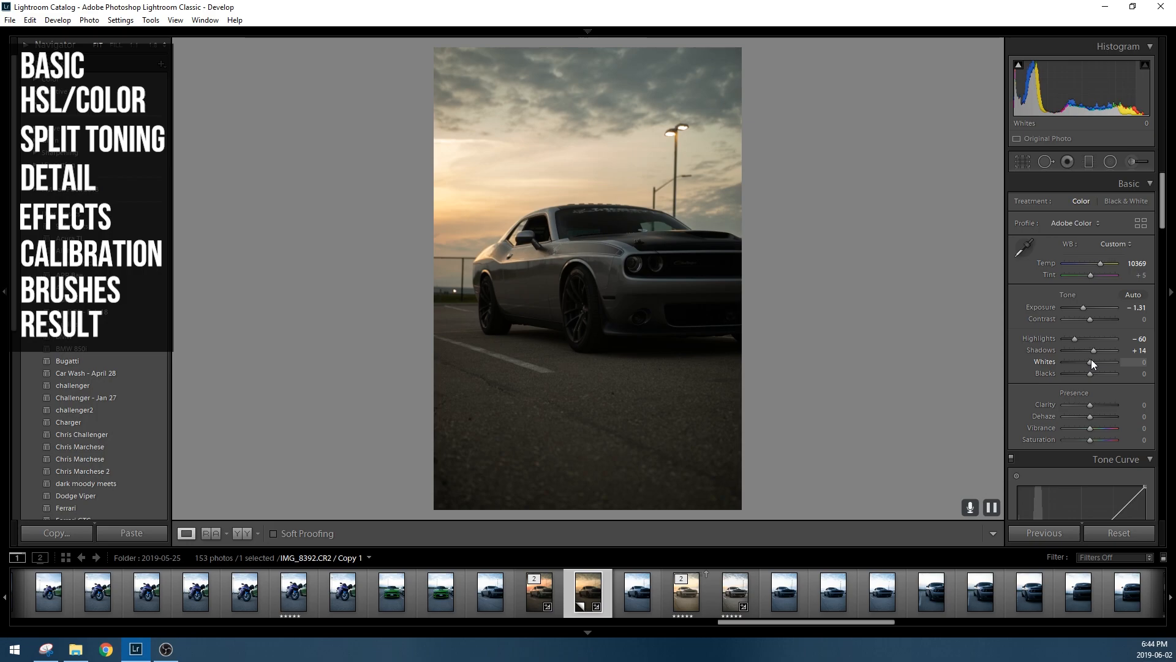
pyautogui.moveTo(1092, 361)
pyautogui.mouseDown()
pyautogui.moveTo(1055, 366)
pyautogui.moveTo(1121, 365)
pyautogui.moveTo(1098, 366)
pyautogui.mouseUp()
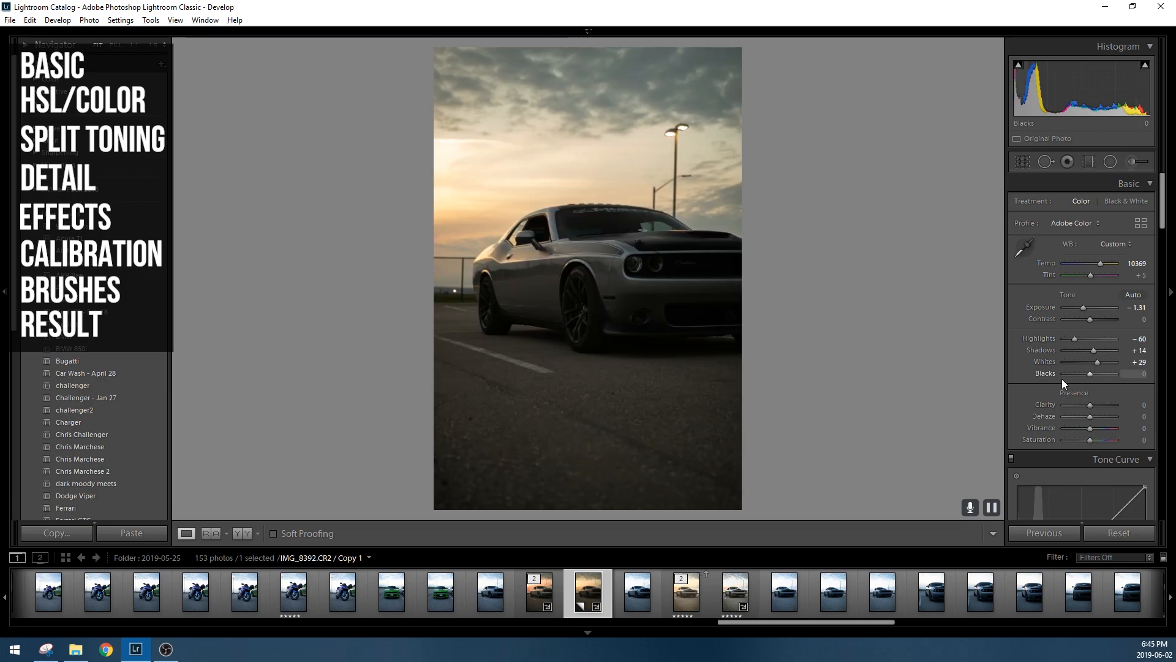
# Step: Try a different blacks adjustment and set it back to 0
pyautogui.scroll(-2, 1104, 379)
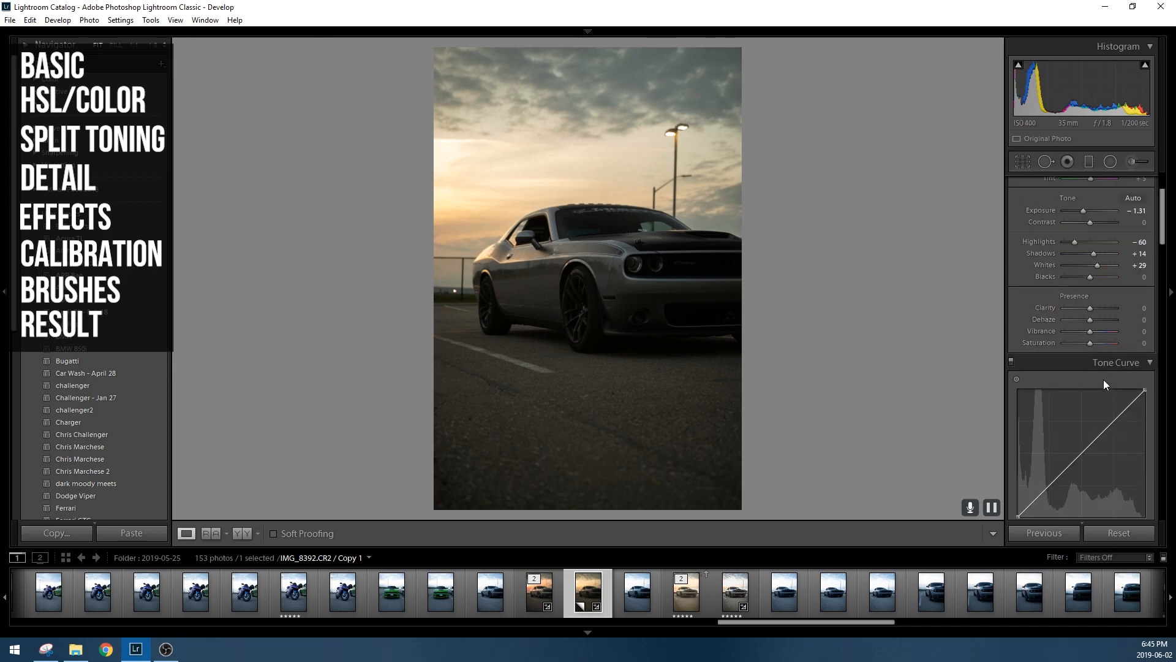
pyautogui.moveTo(1090, 279); pyautogui.dragTo(1097, 279)
pyautogui.click(1135, 277)
pyautogui.write('0')
# Step: Raise the clarity to +26 and the vibrance to +12
pyautogui.scroll(-2, 1161, 245)
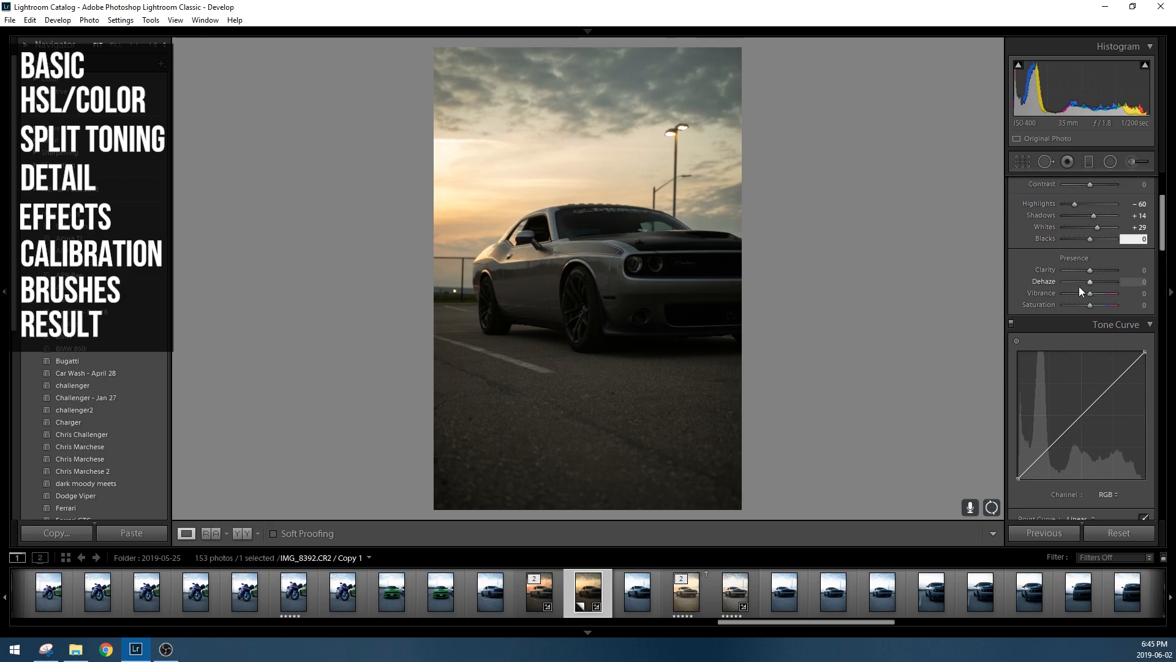
pyautogui.moveTo(1090, 270); pyautogui.dragTo(1097, 269)
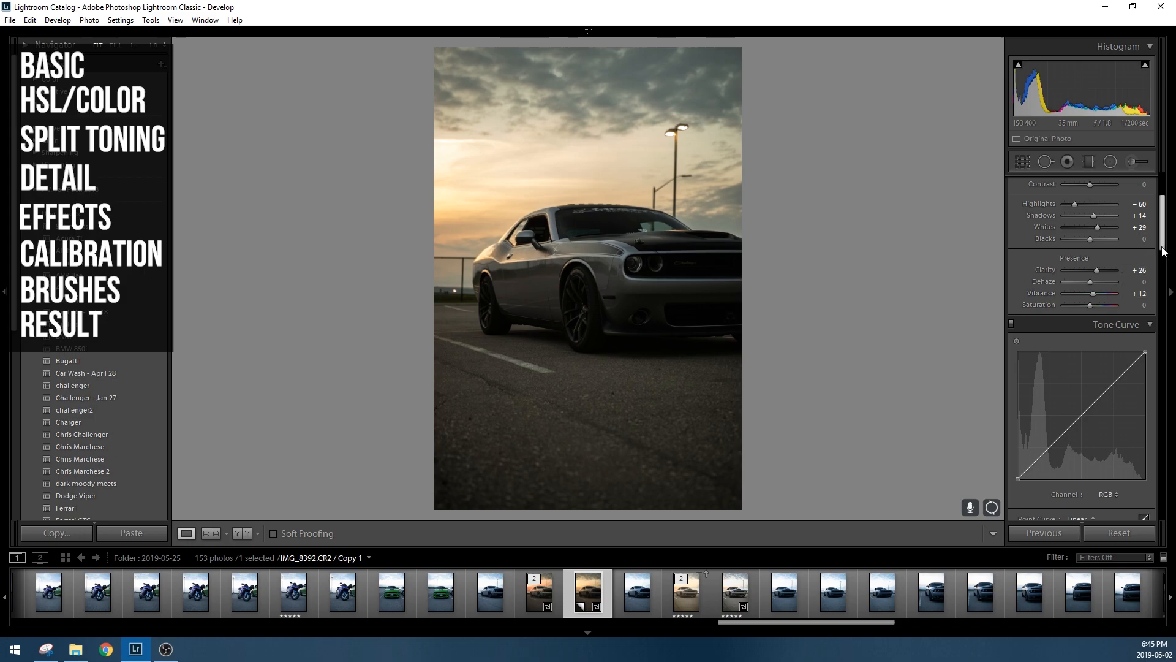
# Step: Try shifting the red hue in the HSL adjustments and set it back to 0
pyautogui.scroll(-2, 1164, 251)
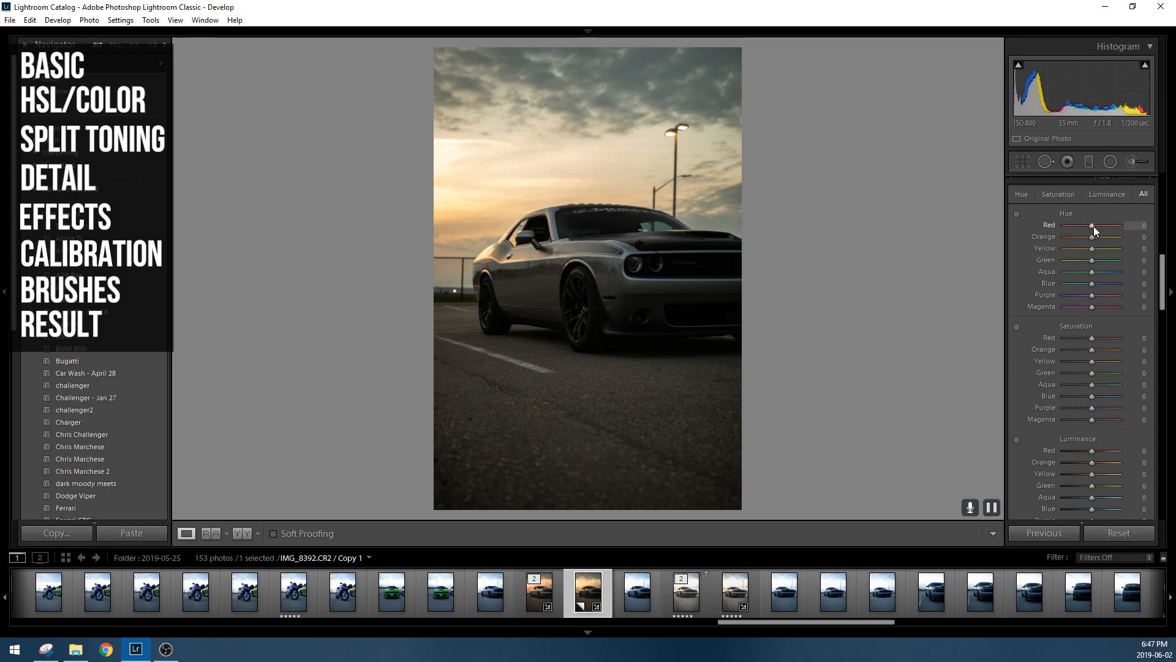
pyautogui.moveTo(1098, 226)
pyautogui.mouseDown()
pyautogui.moveTo(1062, 226)
pyautogui.moveTo(1100, 226)
pyautogui.mouseUp()
pyautogui.click(1135, 226)
pyautogui.write('0')
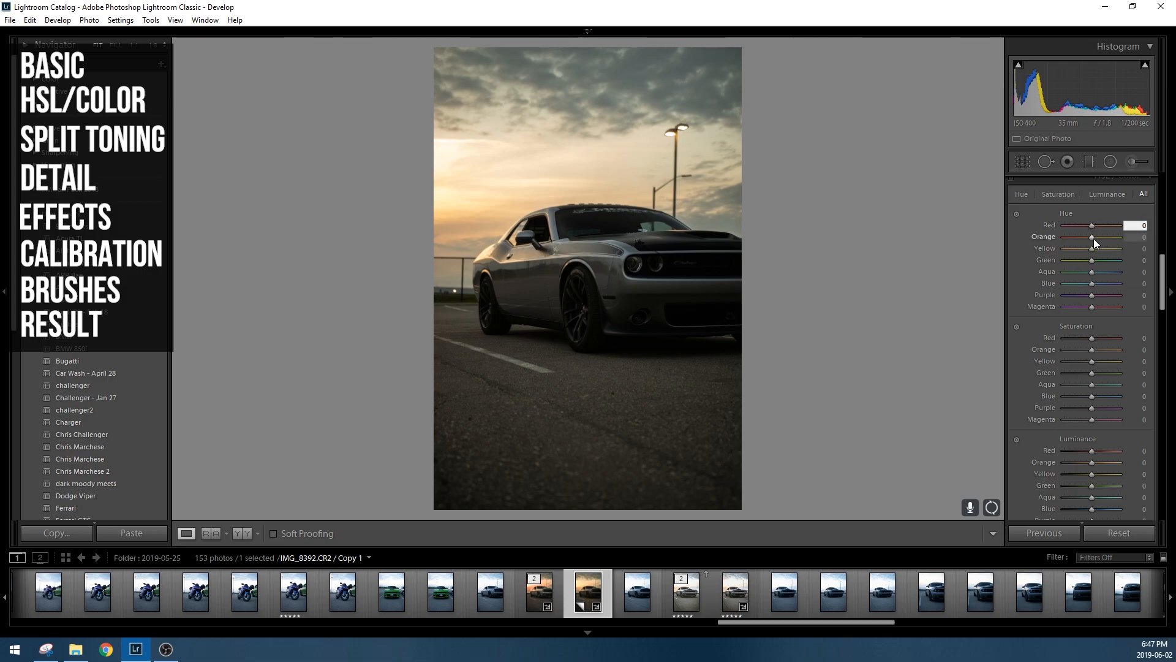
pyautogui.press('Return')
# Step: Shift the orange hue to −44 and the yellow hue to −51
pyautogui.moveTo(1092, 238)
pyautogui.mouseDown()
pyautogui.moveTo(1067, 239)
pyautogui.moveTo(1111, 241)
pyautogui.moveTo(1078, 236)
pyautogui.mouseUp()
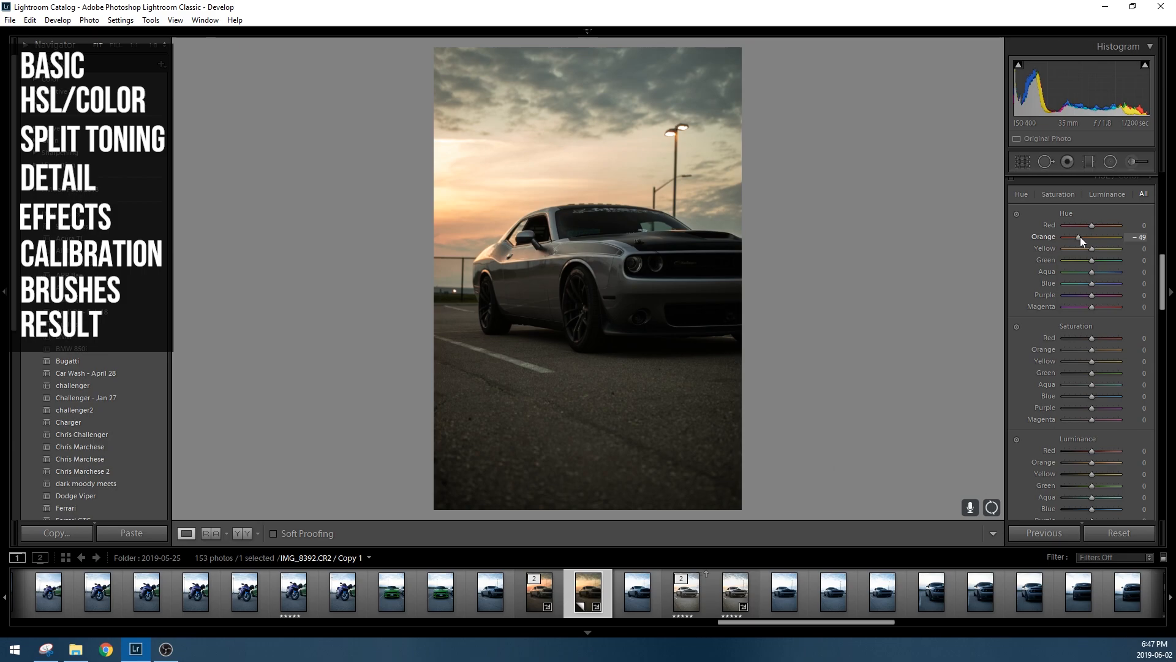
pyautogui.moveTo(1079, 237); pyautogui.dragTo(1082, 237)
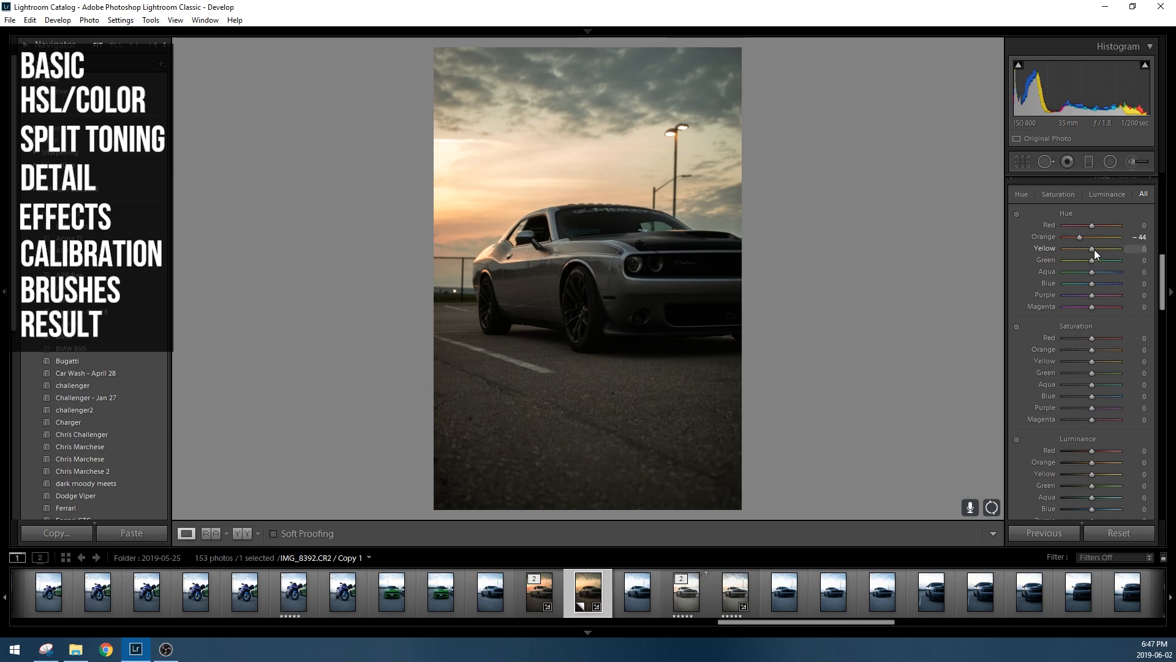
pyautogui.moveTo(1094, 249); pyautogui.dragTo(1087, 252)
pyautogui.moveTo(1084, 249); pyautogui.dragTo(1079, 252)
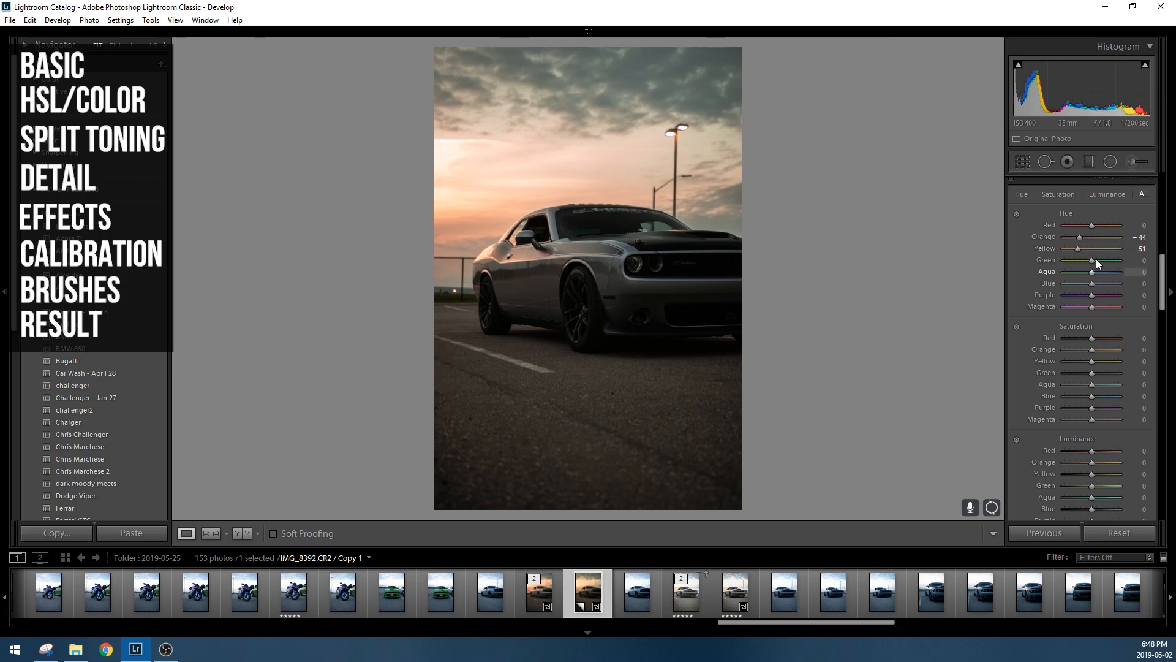
pyautogui.moveTo(1082, 248); pyautogui.dragTo(1077, 248)
pyautogui.click(1141, 249)
pyautogui.write('51')
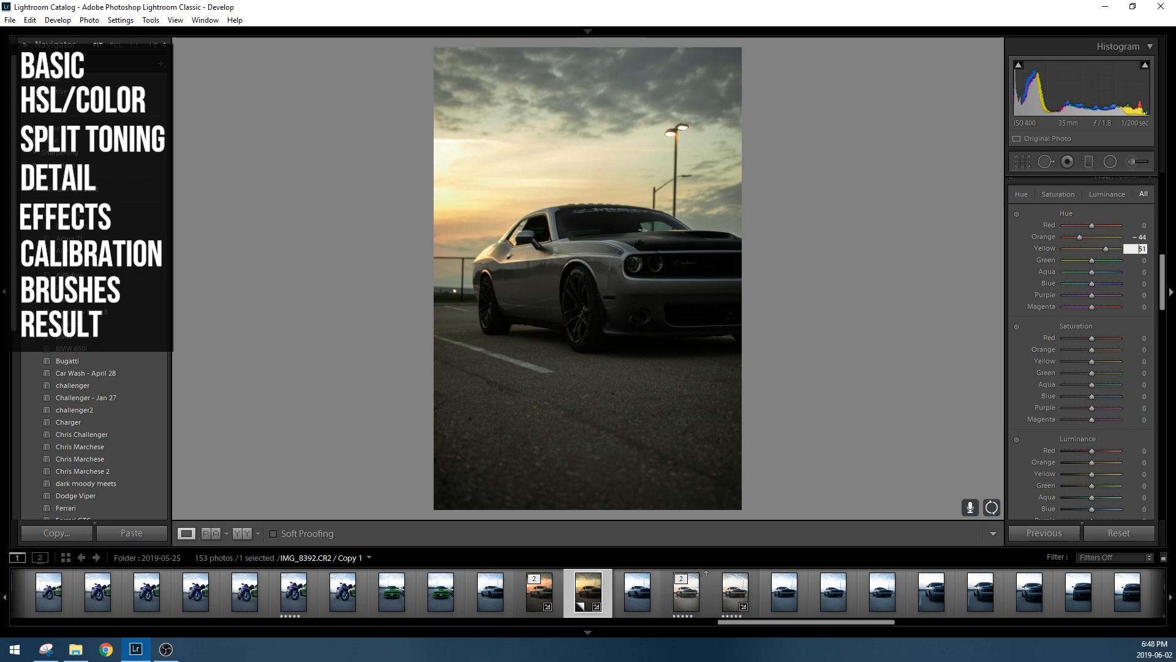
pyautogui.write('-')
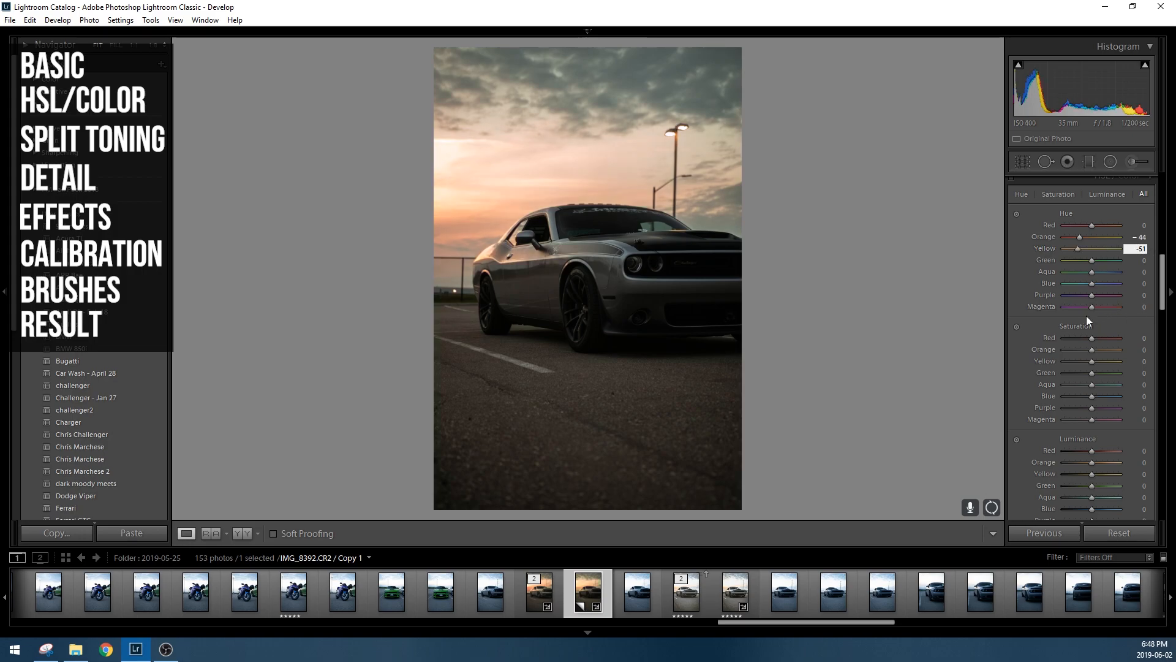
# Step: Try shifting the green hue and set it back to 0
pyautogui.click(1020, 278)
pyautogui.moveTo(1094, 259); pyautogui.dragTo(1079, 266)
pyautogui.click(457, 299)
pyautogui.click(466, 288)
pyautogui.doubleClick(1073, 261)
pyautogui.moveTo(1106, 259); pyautogui.dragTo(1083, 255)
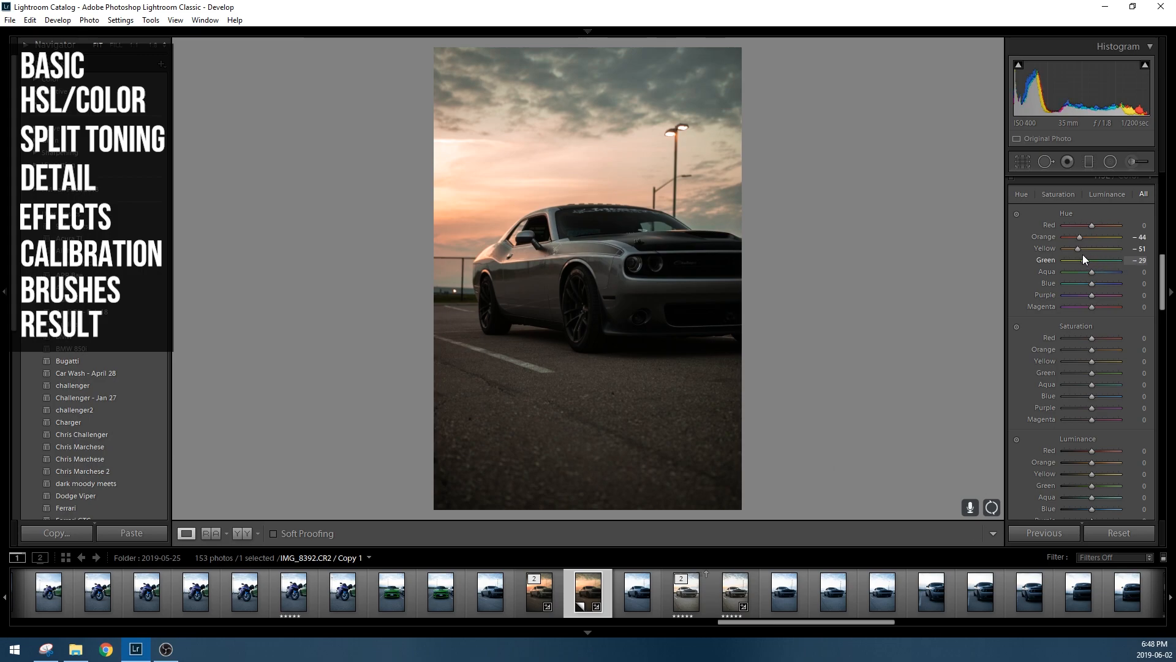
pyautogui.click(1139, 260)
pyautogui.write('0')
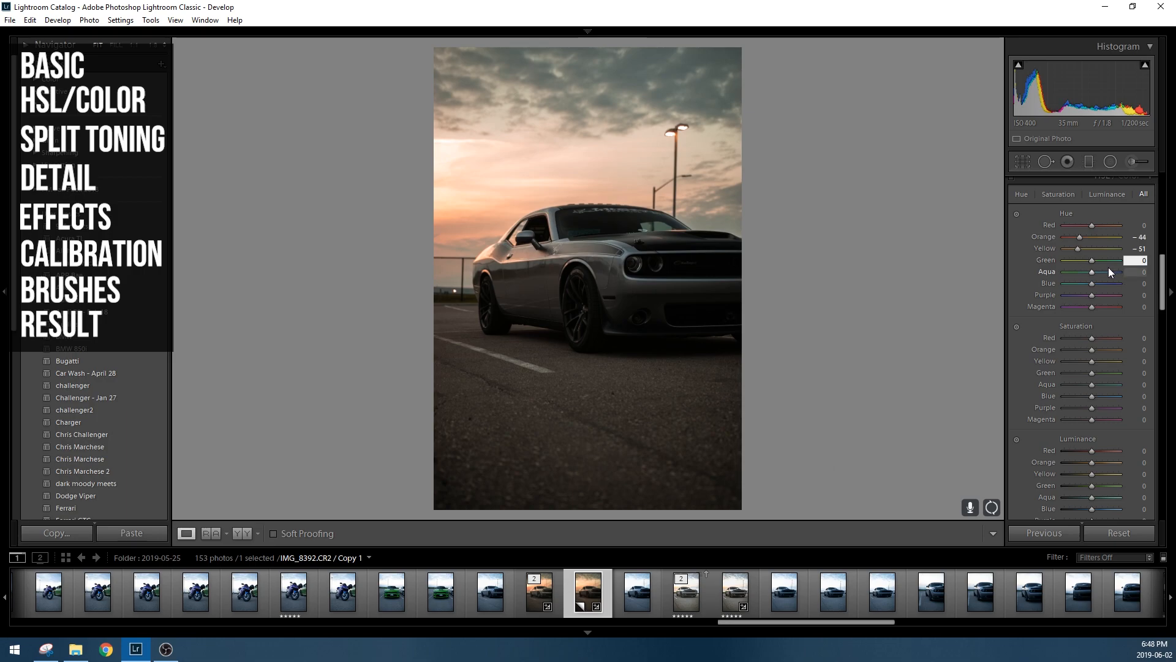
# Step: Try shifting the blue hue and set it back to 0
pyautogui.click(1091, 282)
pyautogui.doubleClick(1094, 285)
pyautogui.moveTo(1090, 293)
pyautogui.mouseDown()
pyautogui.moveTo(1073, 294)
pyautogui.moveTo(1094, 283)
pyautogui.mouseUp()
pyautogui.click(1132, 284)
pyautogui.write('0')
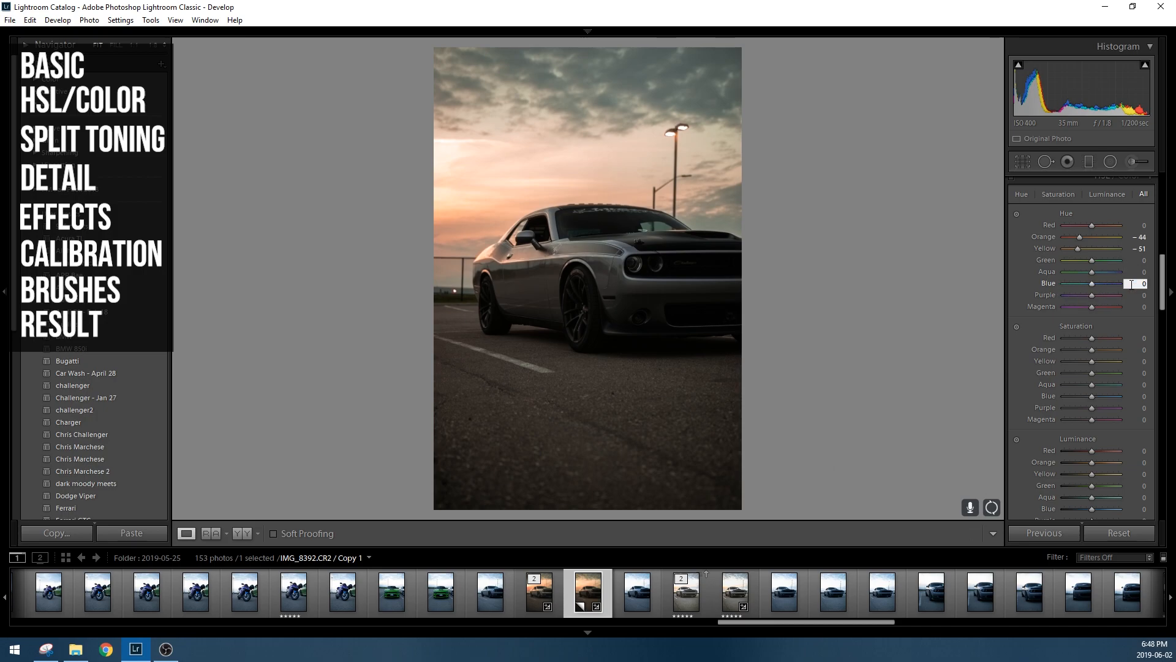
# Step: Try shifting the purple and magenta hues and set both back to 0
pyautogui.moveTo(1093, 296); pyautogui.dragTo(1098, 295)
pyautogui.click(1136, 295)
pyautogui.write('0')
pyautogui.moveTo(1094, 306); pyautogui.dragTo(1073, 315)
pyautogui.click(1138, 307)
pyautogui.write('0')
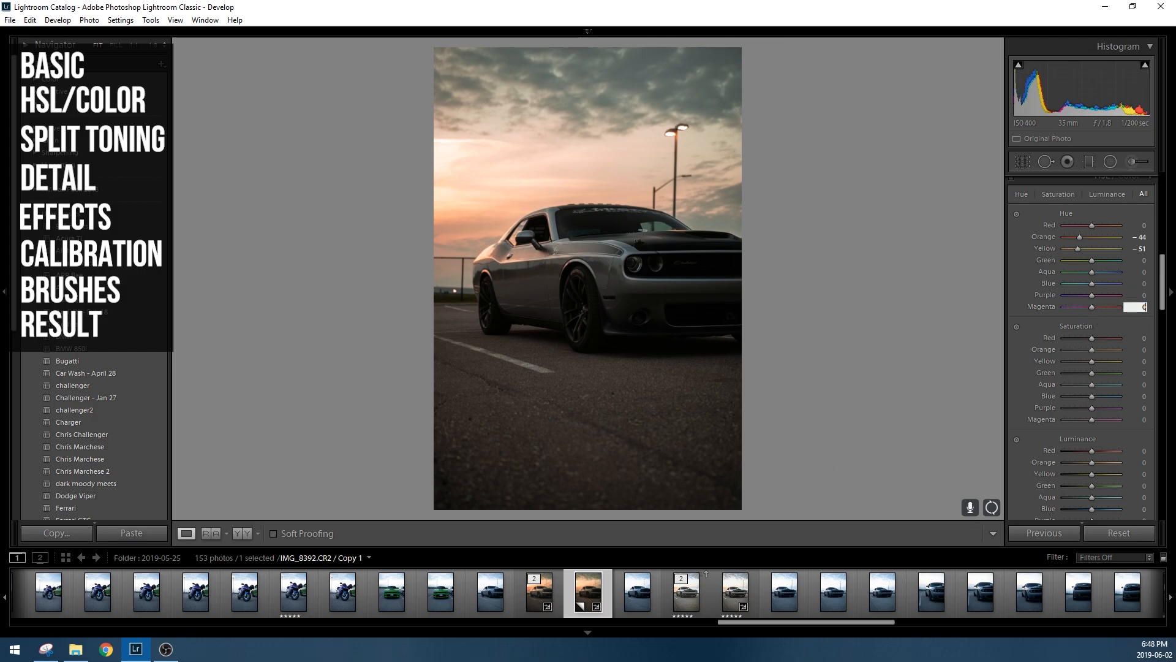
# Step: Raise the HSL saturation of red to +56 and of orange to +67
pyautogui.scroll(-2, 1162, 315)
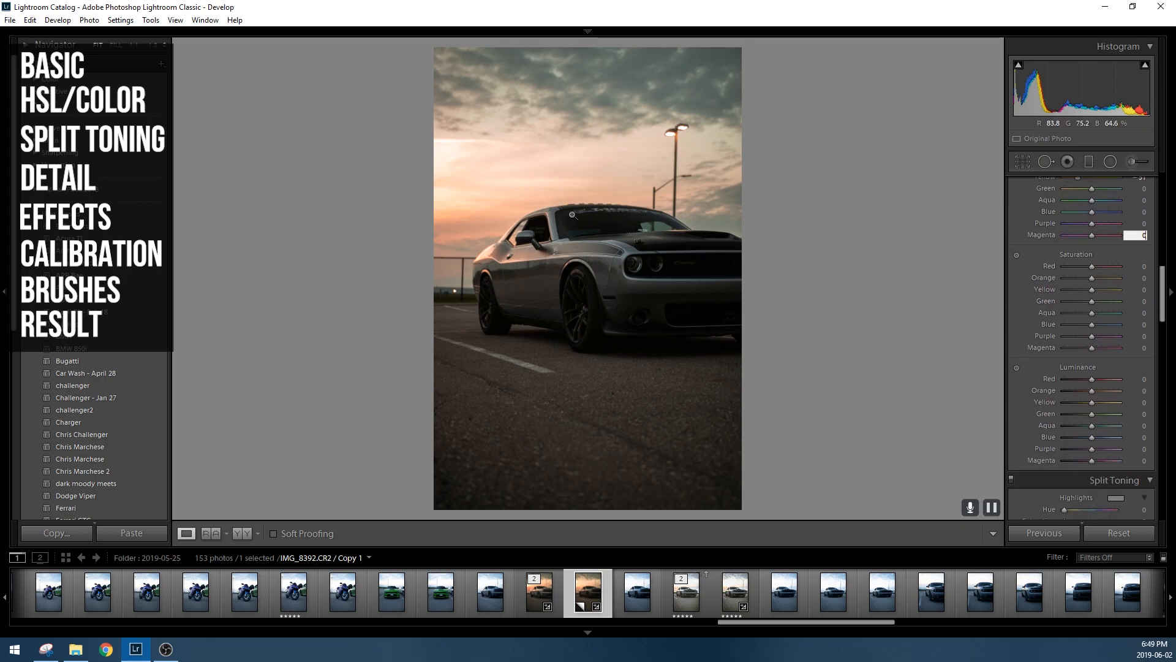
pyautogui.click(1093, 266)
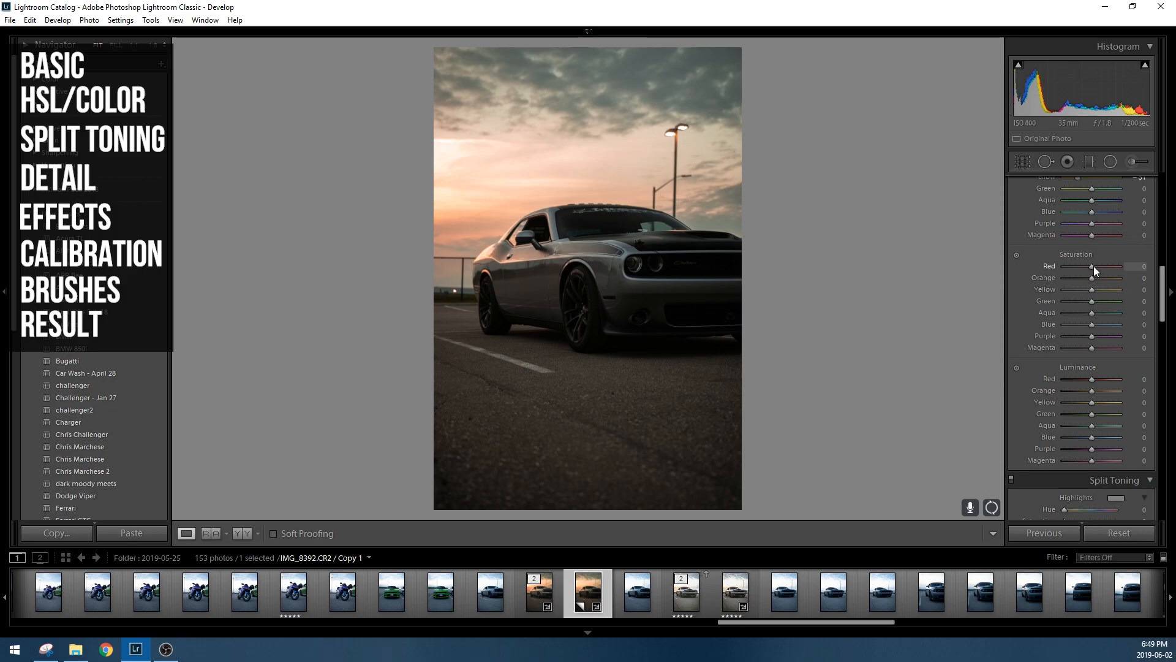
pyautogui.moveTo(1097, 266); pyautogui.dragTo(1102, 265)
pyautogui.moveTo(1105, 265); pyautogui.dragTo(1116, 267)
pyautogui.moveTo(1093, 277); pyautogui.dragTo(1117, 280)
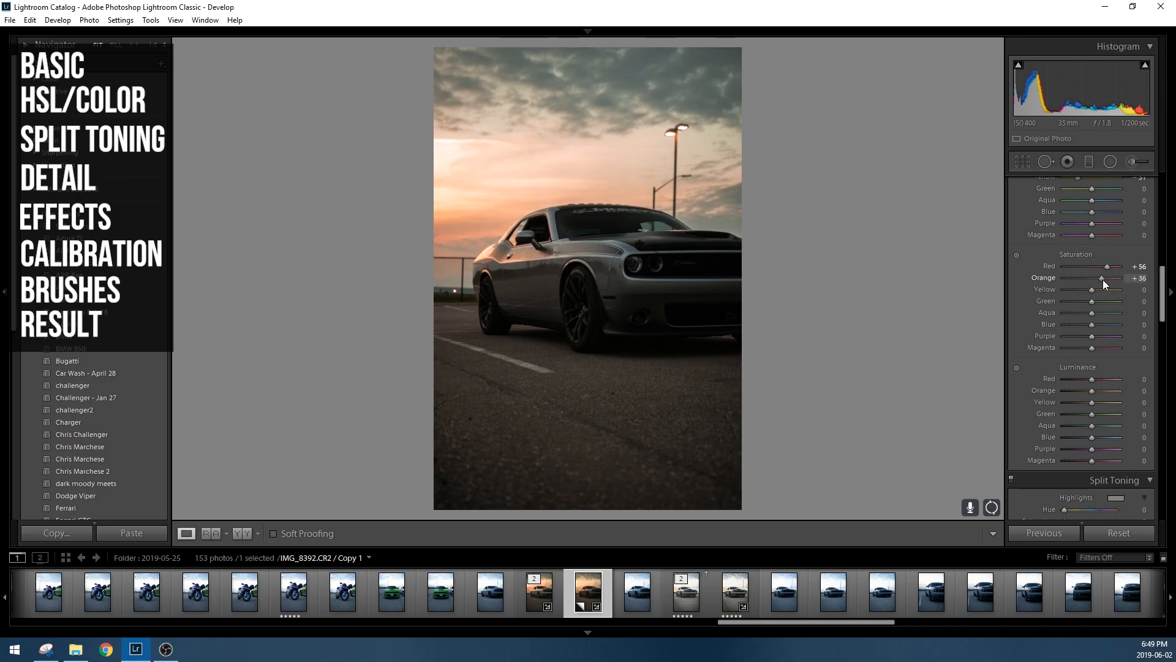
pyautogui.moveTo(1102, 279); pyautogui.dragTo(1109, 280)
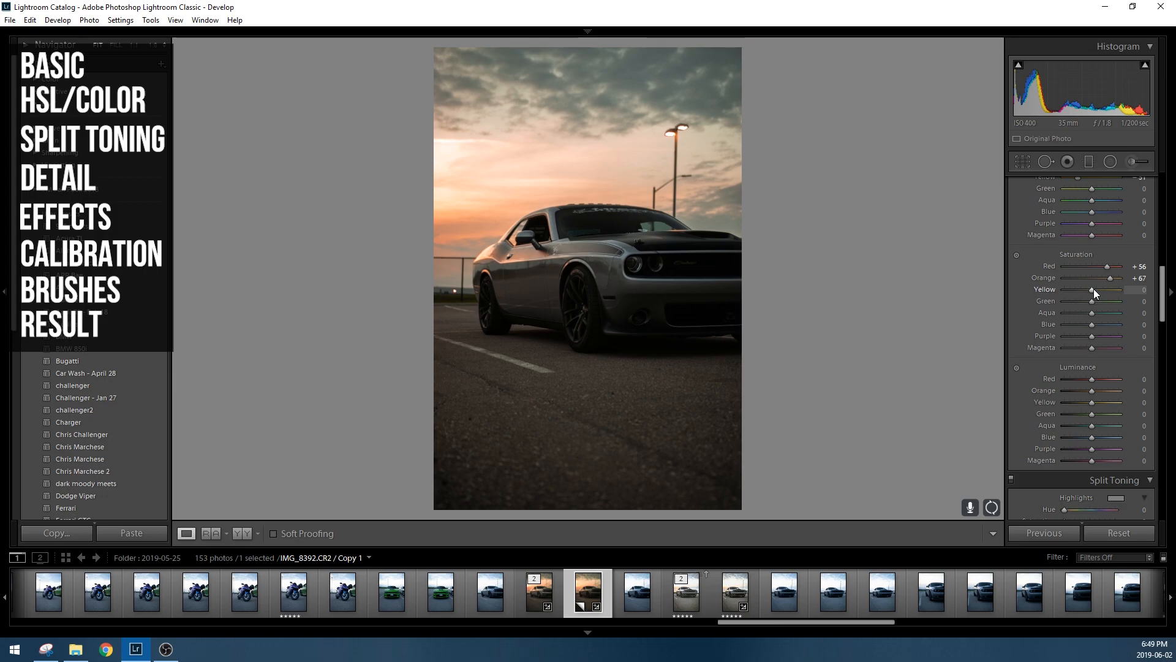
# Step: Set the HSL saturation of yellow to +24, green to −47 and aqua to −36
pyautogui.moveTo(1097, 288)
pyautogui.mouseDown()
pyautogui.moveTo(1127, 292)
pyautogui.moveTo(1104, 290)
pyautogui.mouseUp()
pyautogui.moveTo(1100, 290); pyautogui.dragTo(1101, 290)
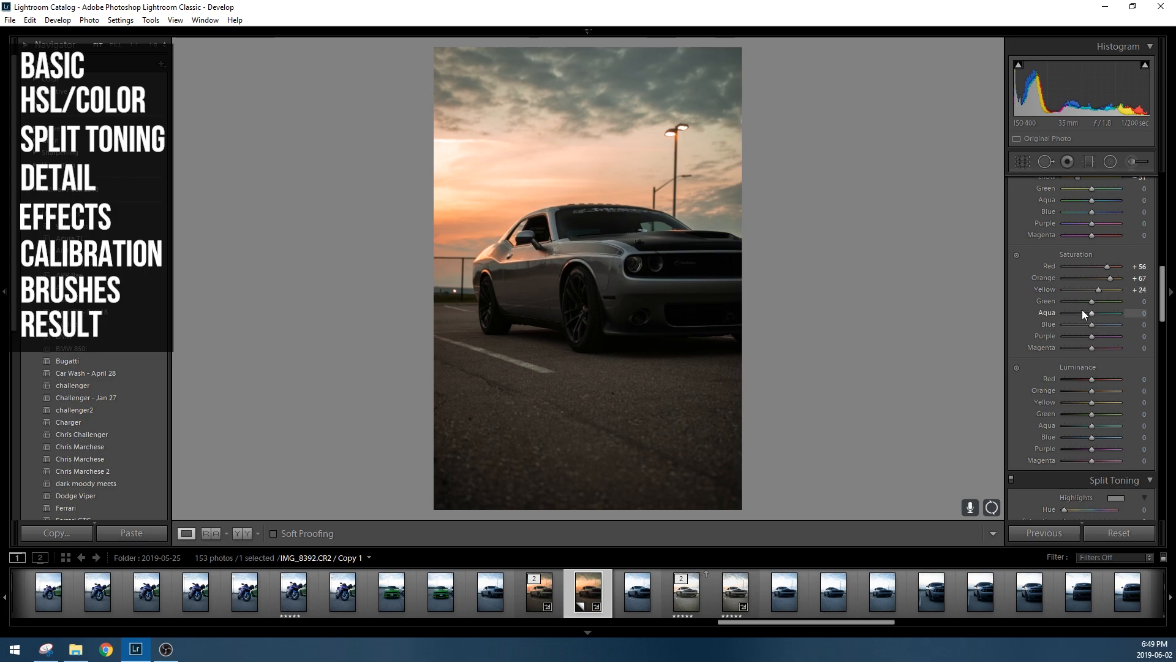
pyautogui.moveTo(1093, 303)
pyautogui.mouseDown()
pyautogui.moveTo(1113, 301)
pyautogui.moveTo(1046, 299)
pyautogui.moveTo(1108, 303)
pyautogui.moveTo(1080, 300)
pyautogui.mouseUp()
pyautogui.moveTo(1091, 312); pyautogui.dragTo(1082, 311)
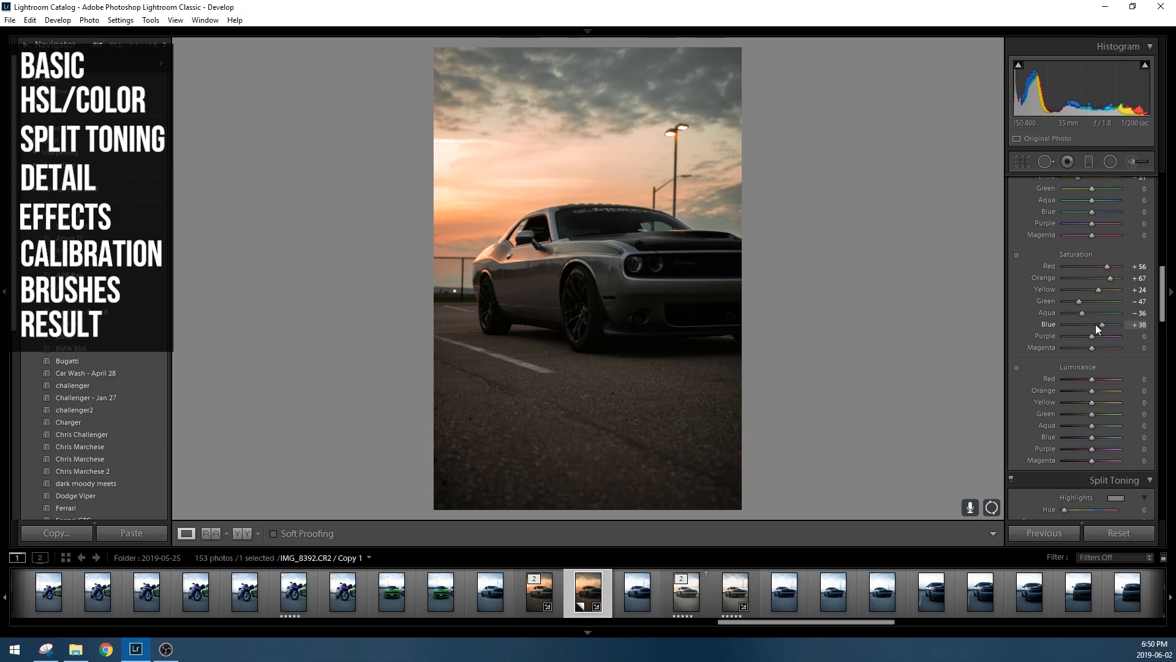
# Step: Try different blue saturation values and set the blue saturation back to 0
pyautogui.moveTo(1068, 323)
pyautogui.mouseDown()
pyautogui.moveTo(1105, 323)
pyautogui.moveTo(1076, 325)
pyautogui.mouseUp()
pyautogui.click(1134, 324)
pyautogui.write('0')
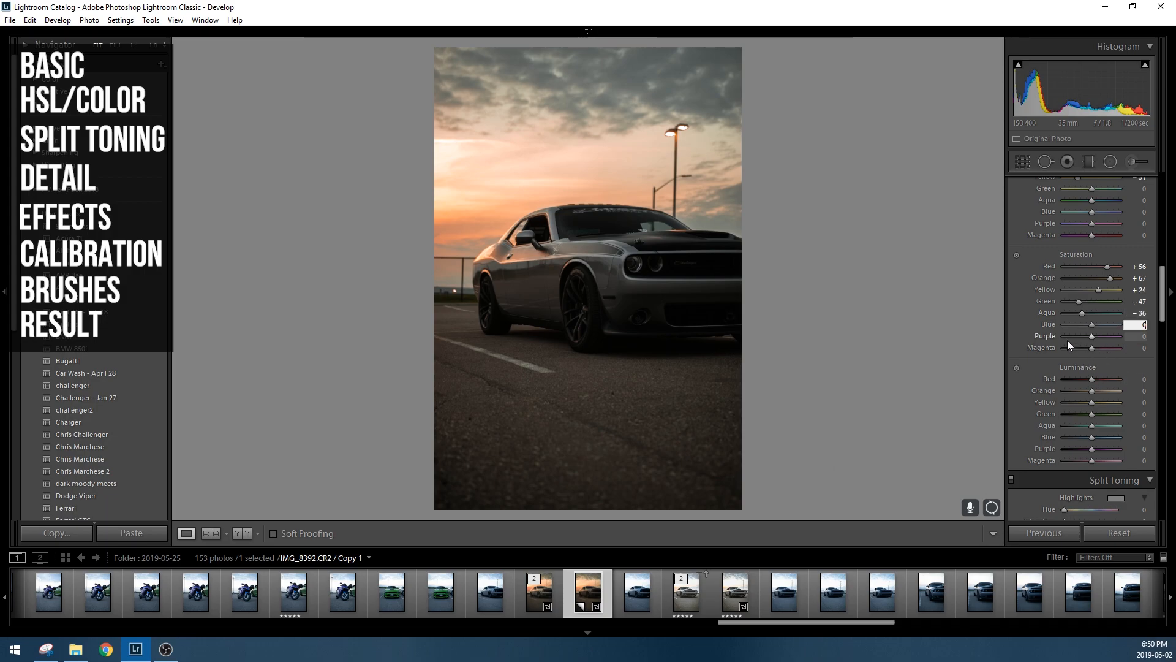
pyautogui.scroll(-2, 1067, 331)
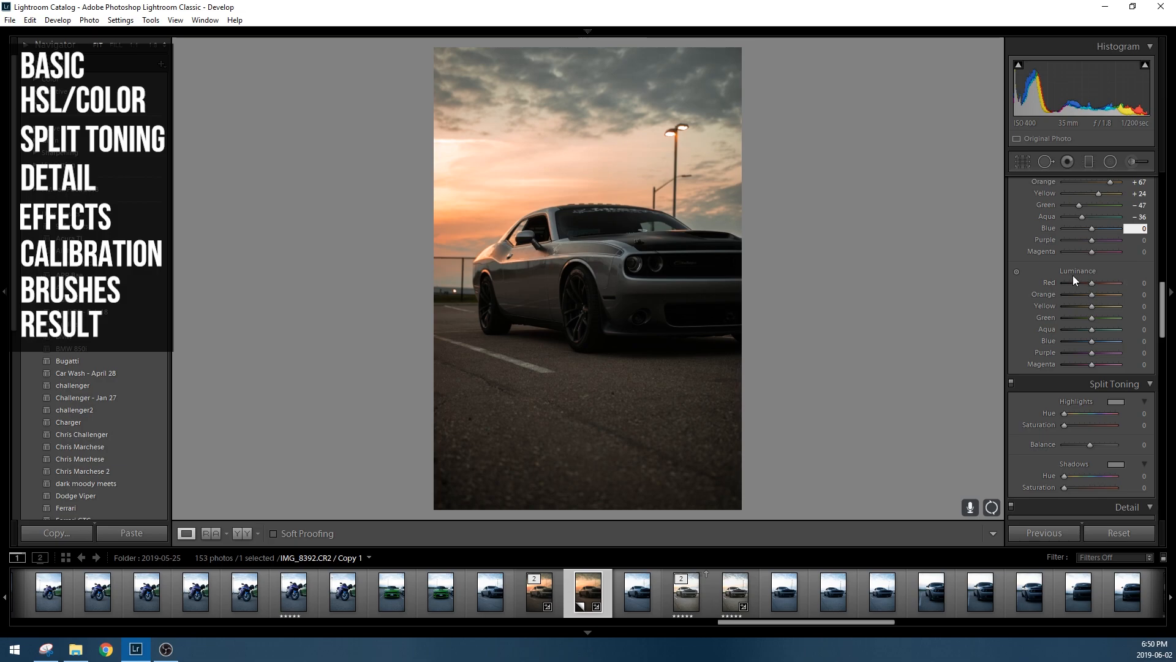
# Step: Set the HSL luminance of orange to −7 and of yellow to +29
pyautogui.moveTo(1162, 300); pyautogui.dragTo(1162, 301)
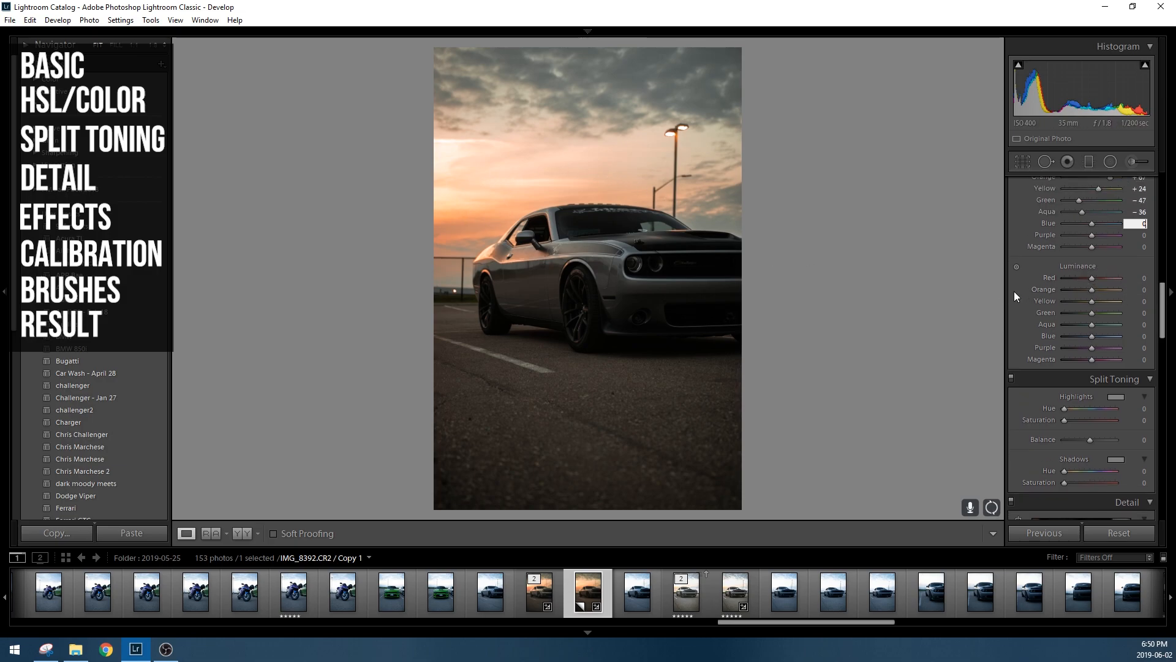
pyautogui.moveTo(1090, 289)
pyautogui.mouseDown()
pyautogui.moveTo(1101, 289)
pyautogui.moveTo(1089, 288)
pyautogui.mouseUp()
pyautogui.click(470, 215)
pyautogui.click(455, 245)
pyautogui.moveTo(1097, 302); pyautogui.dragTo(1101, 304)
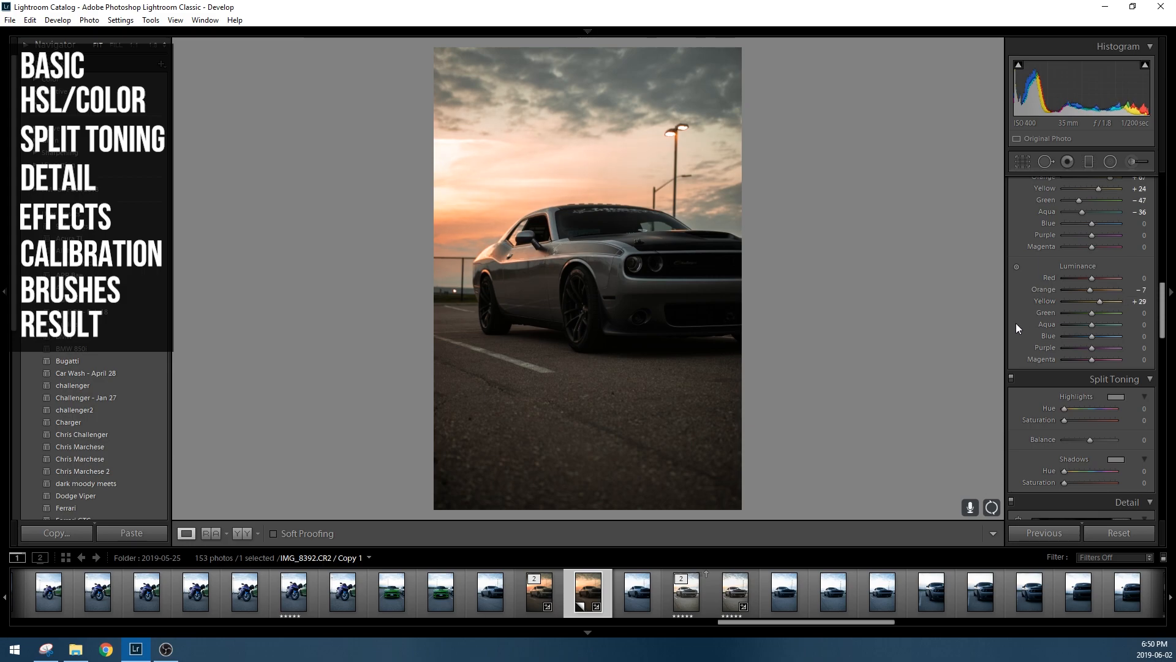
# Step: Raise the HSL luminance of green to +53 and set the aqua luminance back to 0
pyautogui.scroll(-3, 1072, 318)
pyautogui.scroll(3, 1084, 281)
pyautogui.moveTo(1092, 312)
pyautogui.mouseDown()
pyautogui.moveTo(1105, 312)
pyautogui.moveTo(1071, 322)
pyautogui.moveTo(1098, 323)
pyautogui.mouseUp()
pyautogui.click(1138, 325)
pyautogui.write('0')
pyautogui.press('Return')
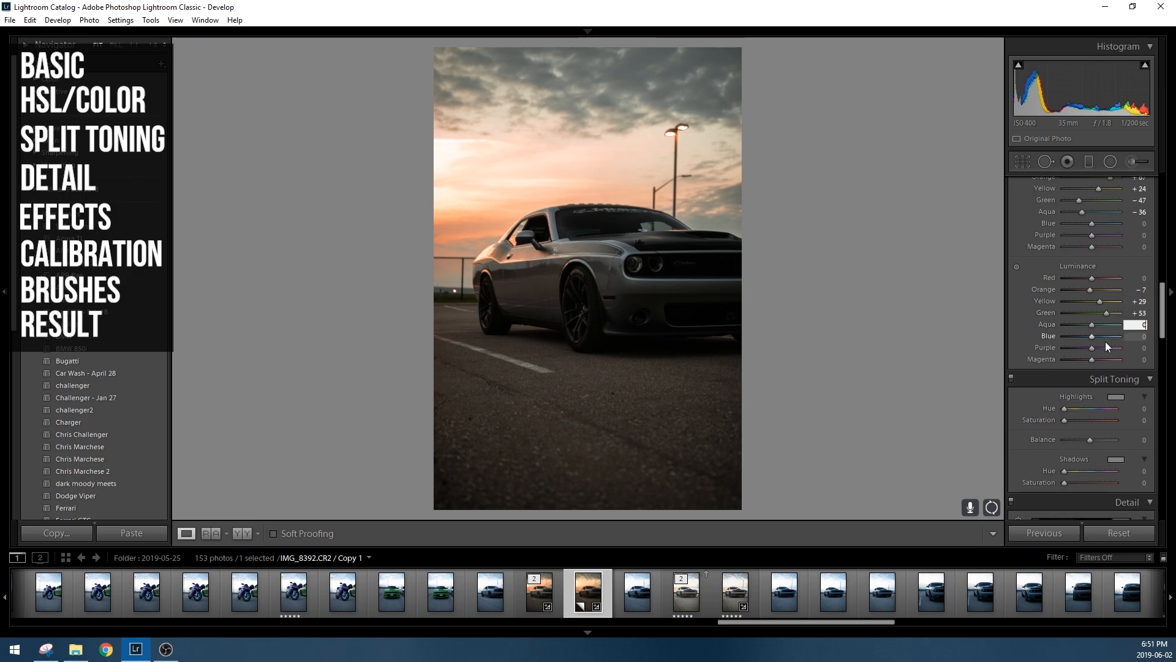
# Step: Tint the split toning highlights with hue 39 and saturation 30
pyautogui.scroll(-3, 1120, 341)
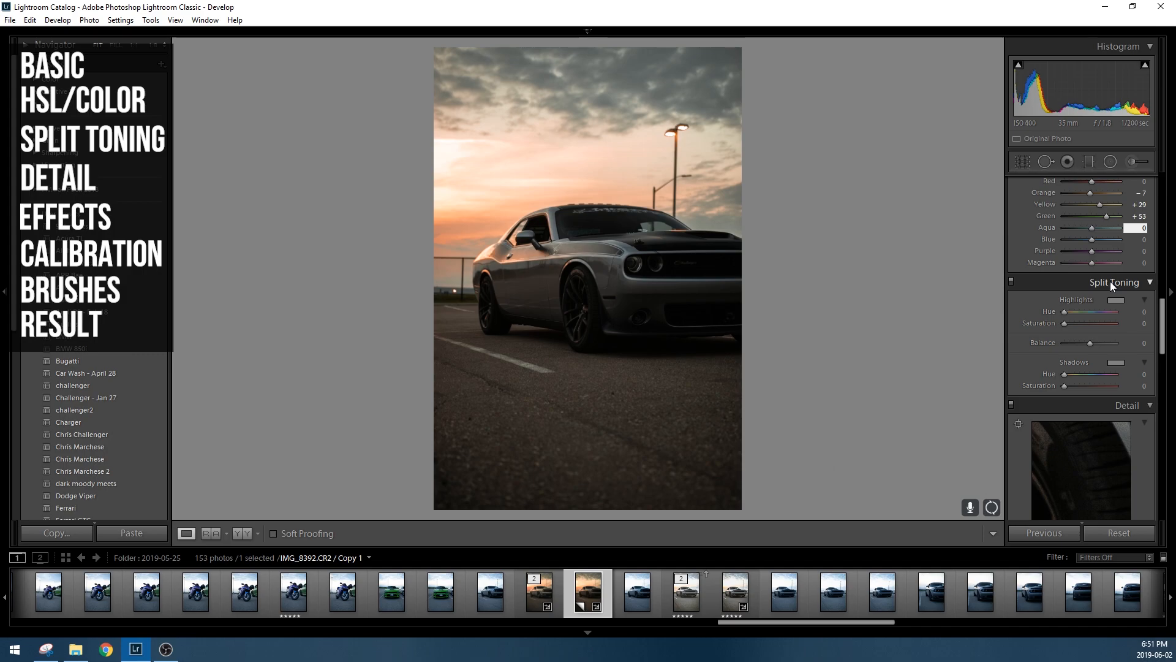
pyautogui.scroll(3, 1119, 251)
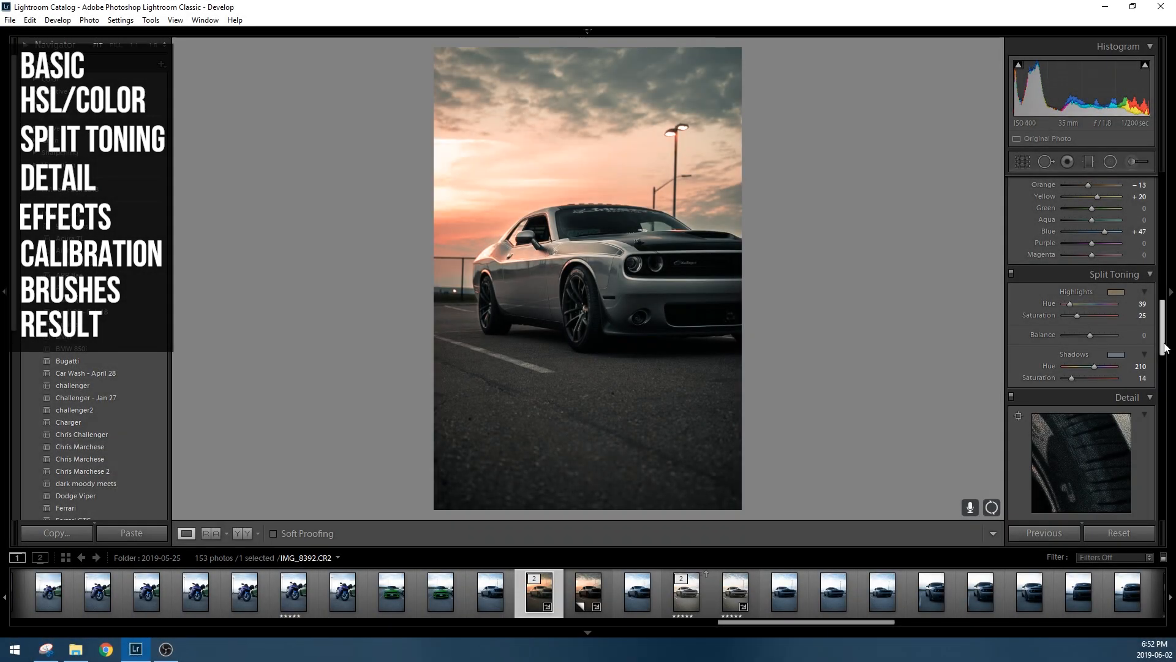
pyautogui.moveTo(1164, 342); pyautogui.dragTo(1164, 341)
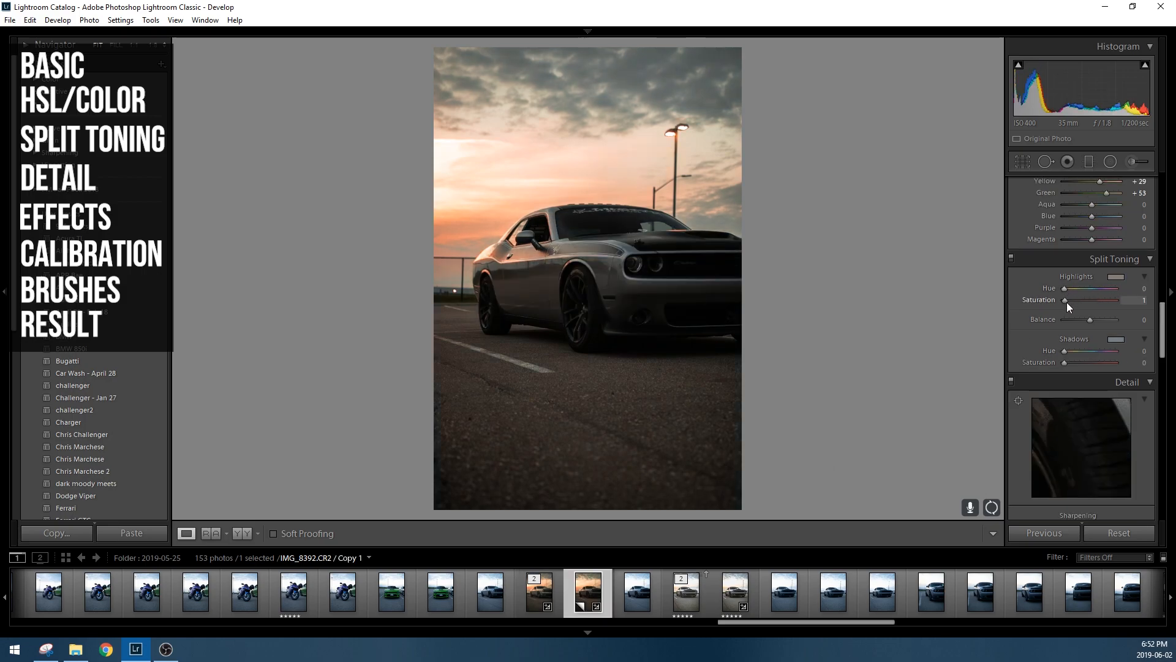
pyautogui.moveTo(1071, 303); pyautogui.dragTo(1072, 303)
pyautogui.moveTo(1067, 288); pyautogui.dragTo(1100, 295)
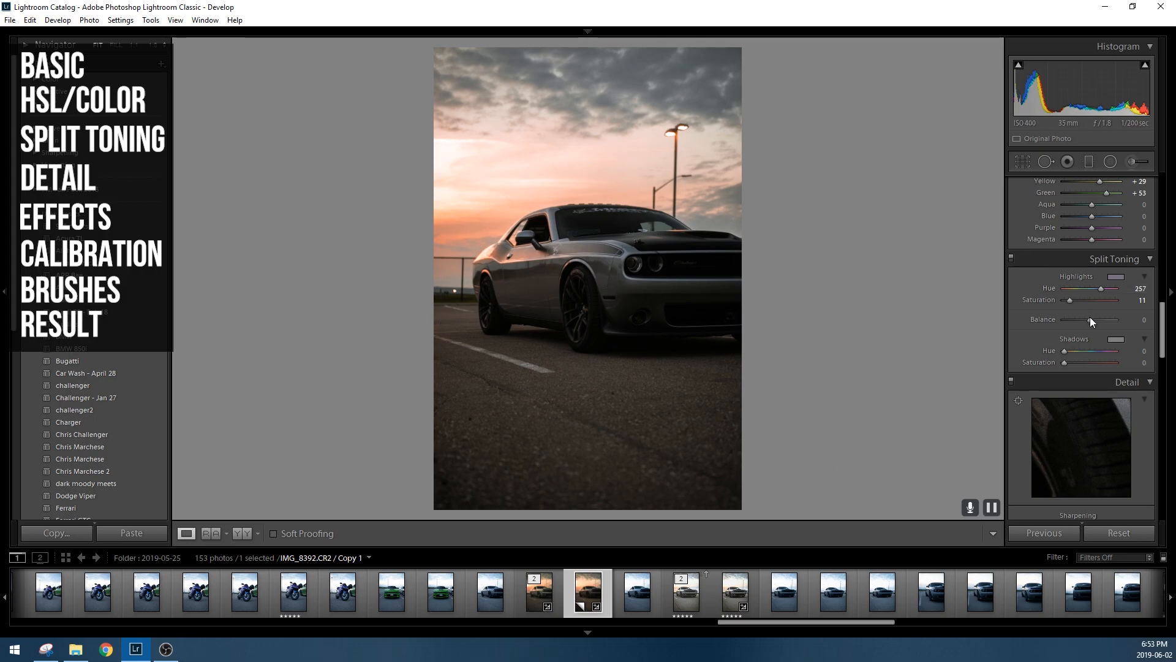
pyautogui.moveTo(1102, 291); pyautogui.dragTo(1071, 296)
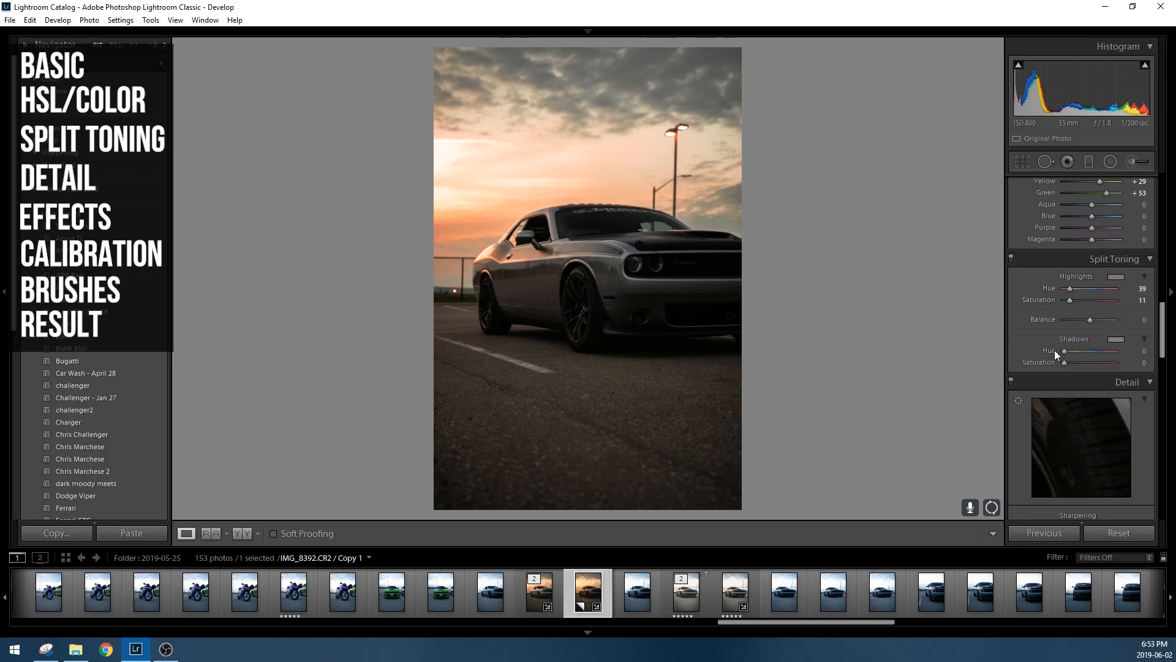
pyautogui.moveTo(1072, 304); pyautogui.dragTo(1082, 301)
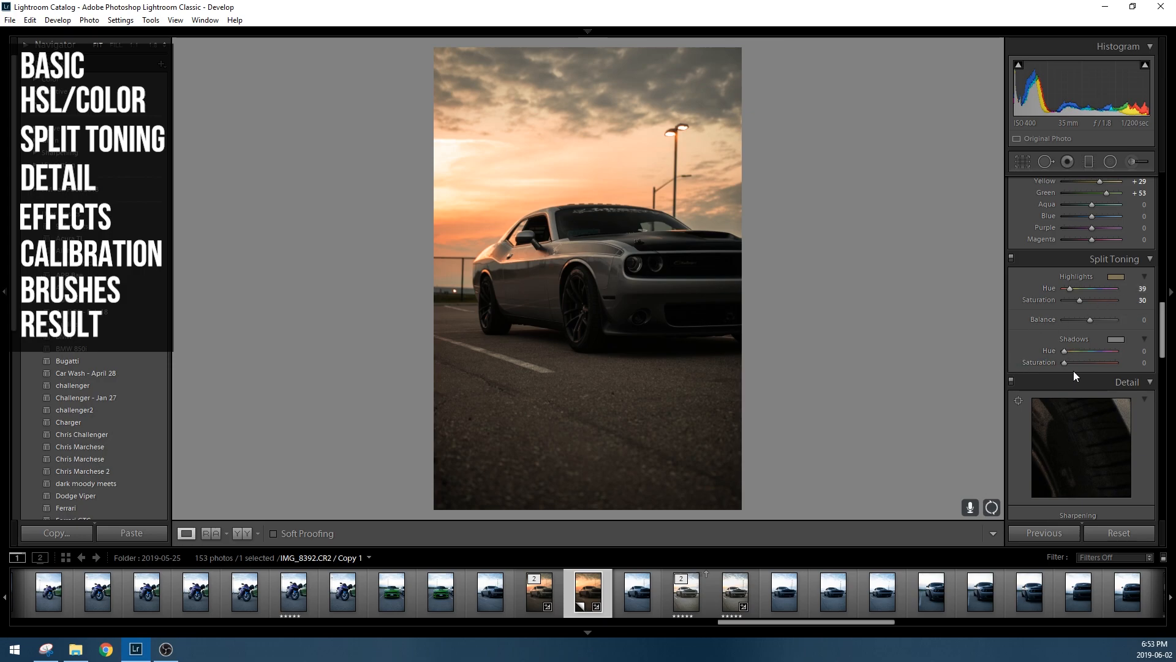
# Step: Tint the split toning shadows with hue 214 and saturation 10
pyautogui.moveTo(1067, 365); pyautogui.dragTo(1071, 368)
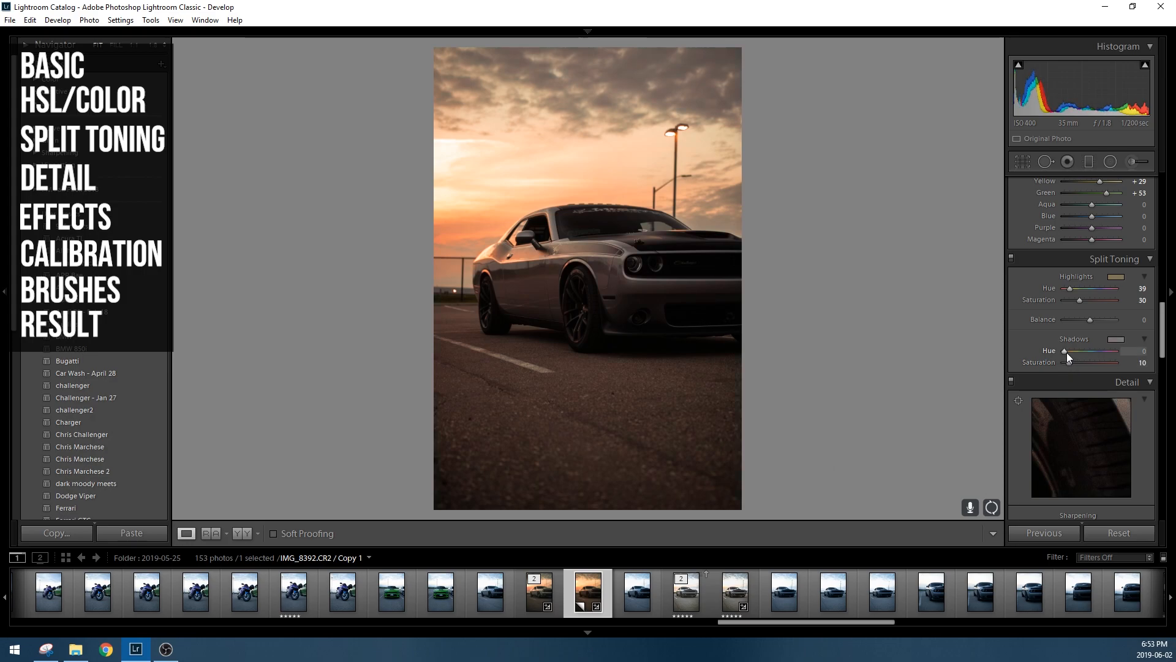
pyautogui.moveTo(1064, 352); pyautogui.dragTo(1097, 350)
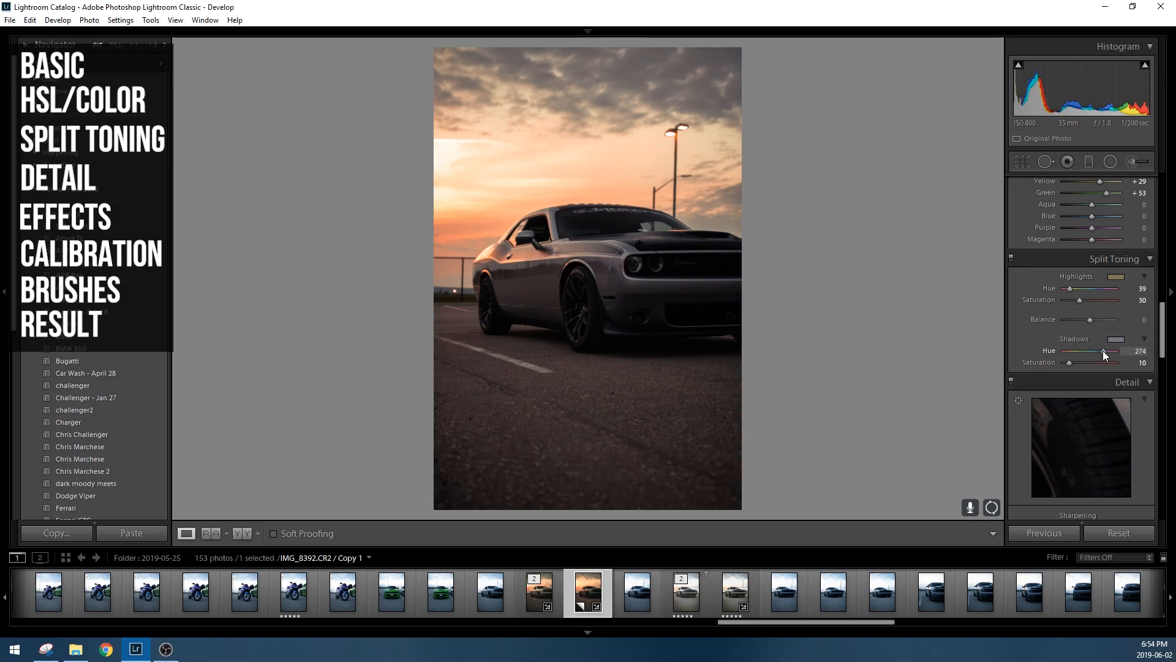
pyautogui.moveTo(1107, 354); pyautogui.dragTo(1094, 354)
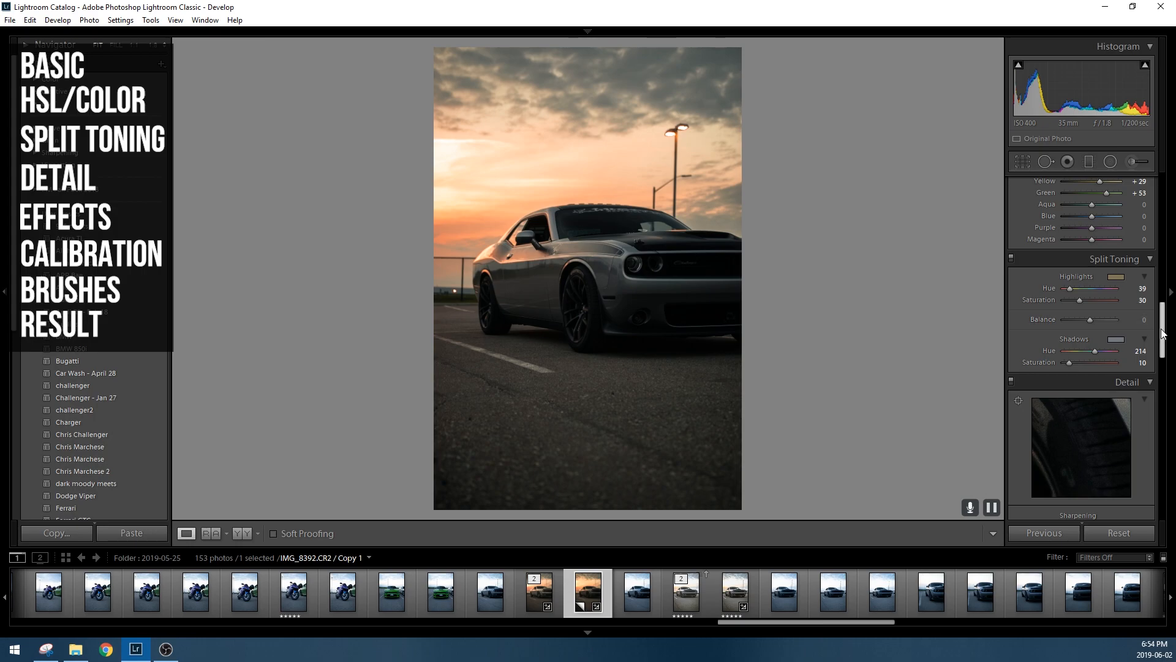
# Step: Set the sharpening amount to 89 and the sharpening masking to 73, previewing the mask while adjusting it
pyautogui.moveTo(1163, 333)
pyautogui.mouseDown()
pyautogui.moveTo(1168, 370)
pyautogui.moveTo(1163, 349)
pyautogui.mouseUp()
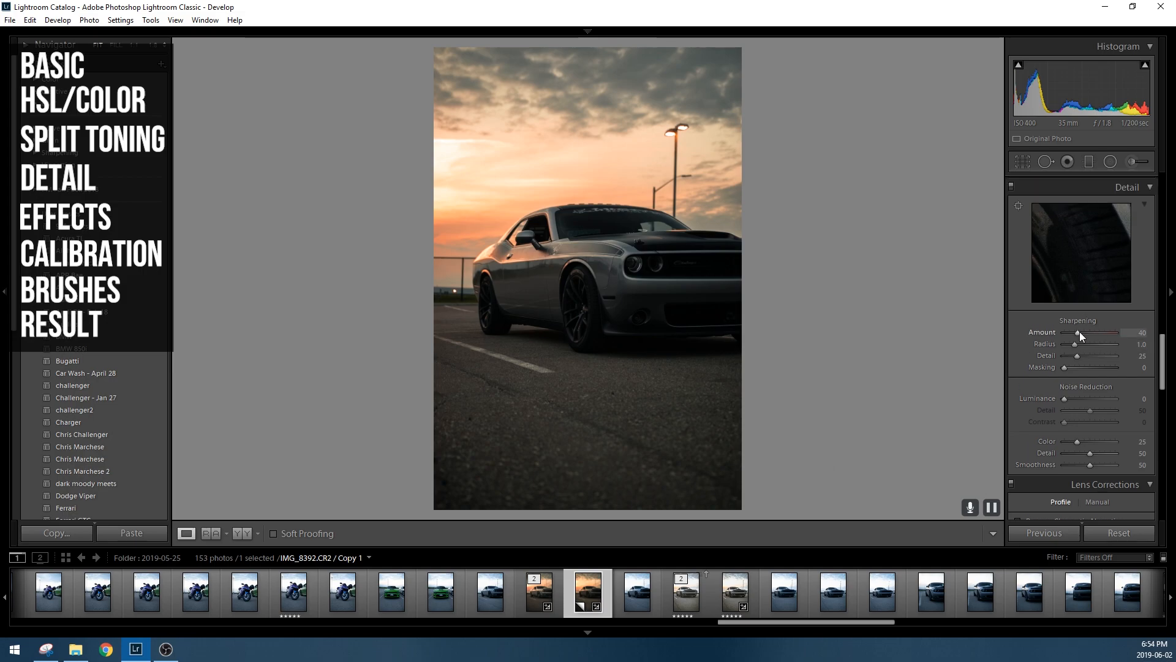
pyautogui.moveTo(1079, 332); pyautogui.dragTo(1096, 332)
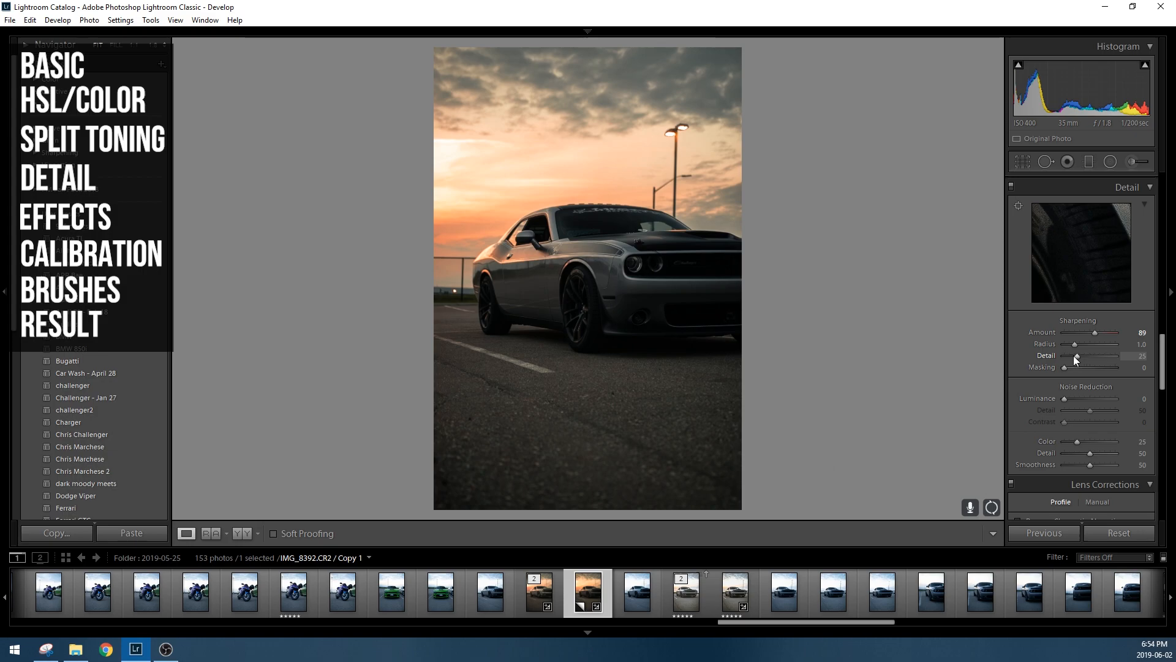
pyautogui.press('alt')
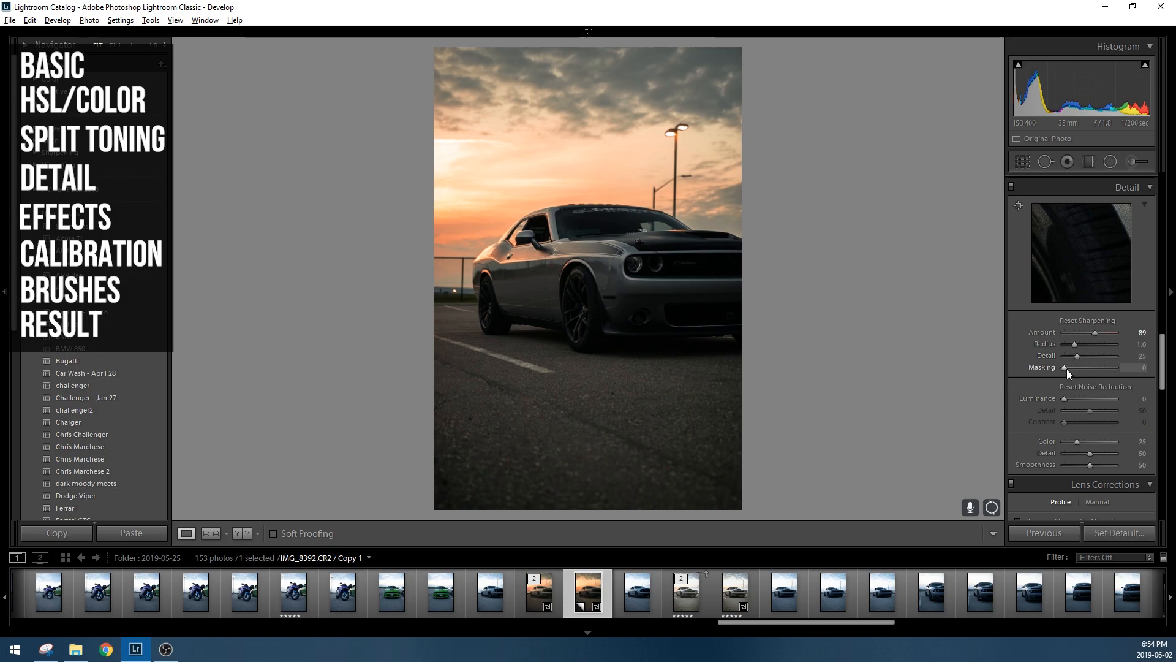
pyautogui.moveTo(1067, 369); pyautogui.dragTo(1103, 367)
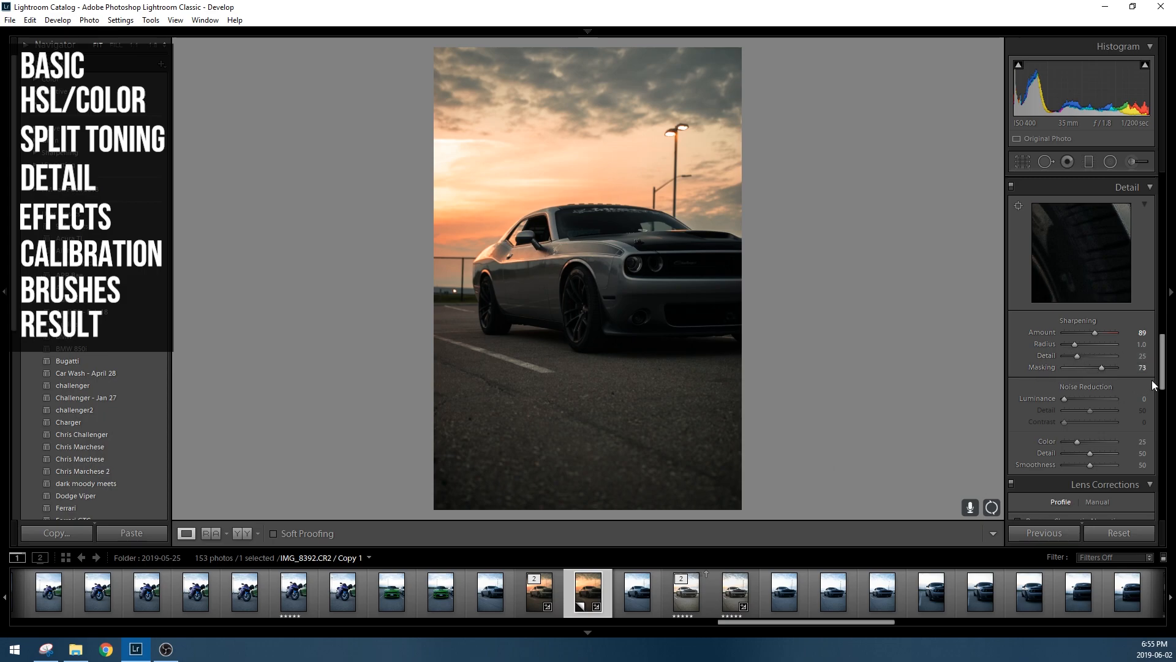
# Step: Set the luminance noise reduction to 13
pyautogui.scroll(-2, 1152, 380)
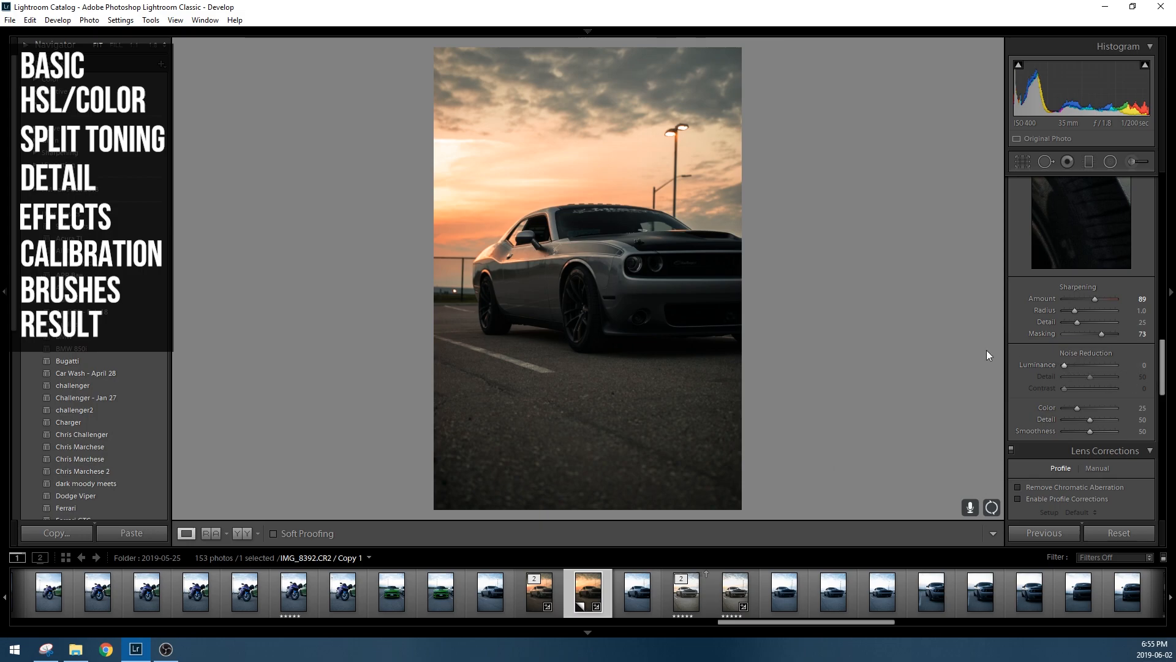
pyautogui.moveTo(1068, 363); pyautogui.dragTo(1085, 365)
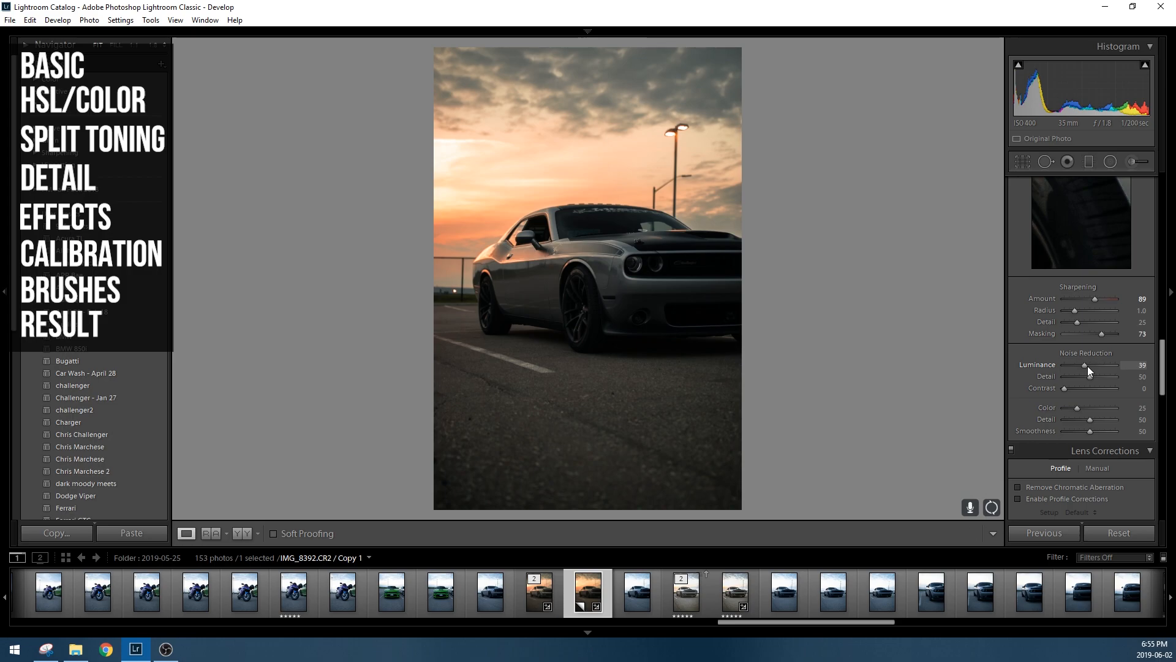
pyautogui.moveTo(1086, 365)
pyautogui.mouseDown()
pyautogui.moveTo(1053, 364)
pyautogui.moveTo(1086, 363)
pyautogui.moveTo(1075, 365)
pyautogui.mouseUp()
# Step: Enable the removal of chromatic aberration in the lens corrections
pyautogui.scroll(-3, 1162, 396)
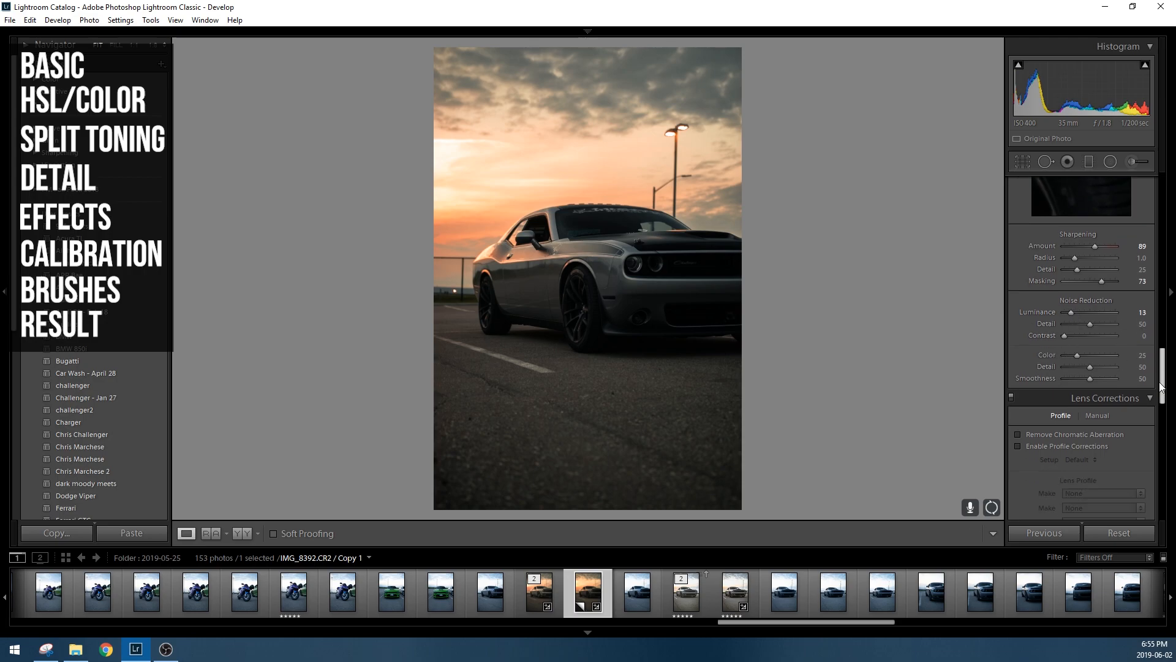
pyautogui.scroll(-2, 1162, 396)
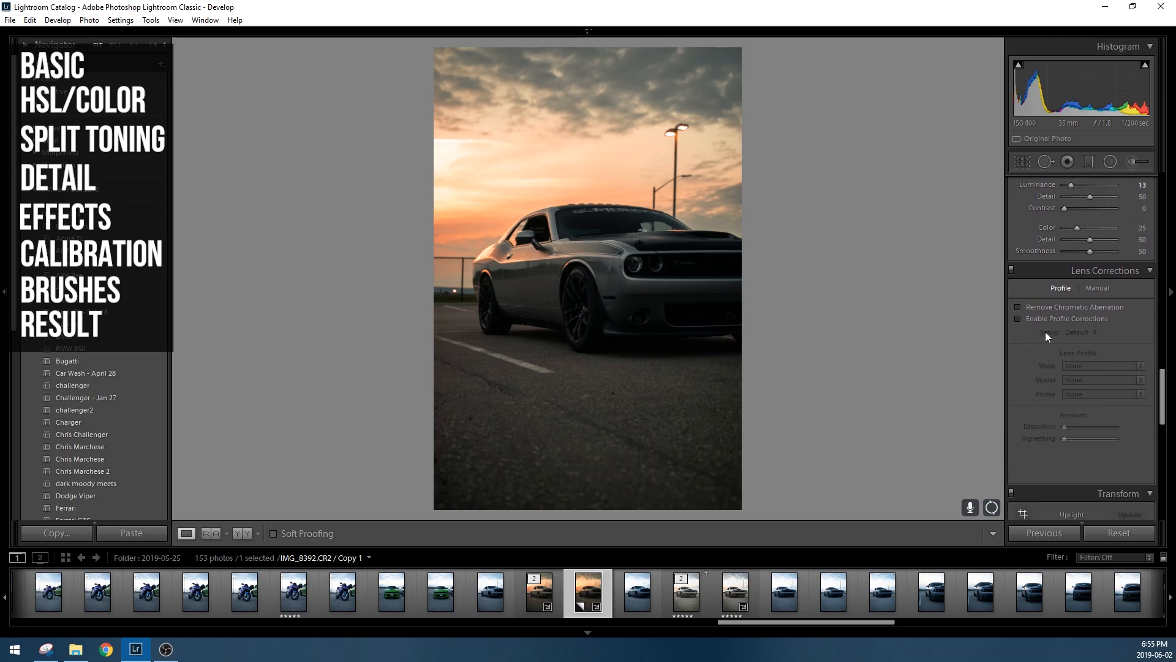
pyautogui.click(1027, 308)
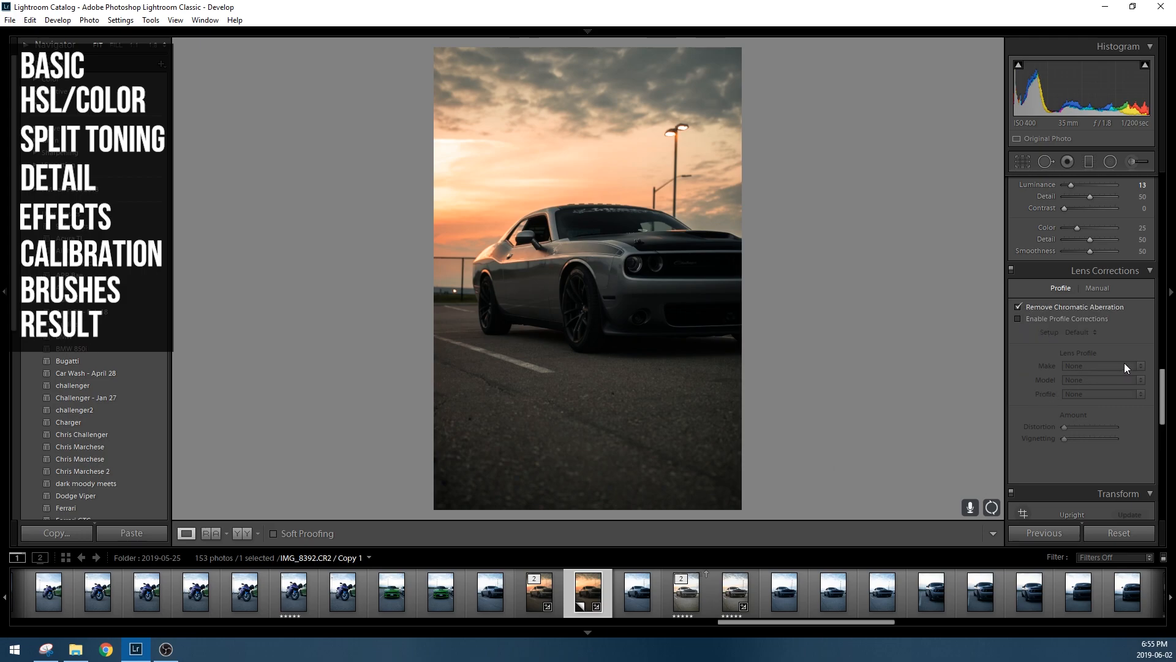
# Step: Inspect the car's headlights and grille up close, and return to the full view of the photo
pyautogui.scroll(-5, 1160, 423)
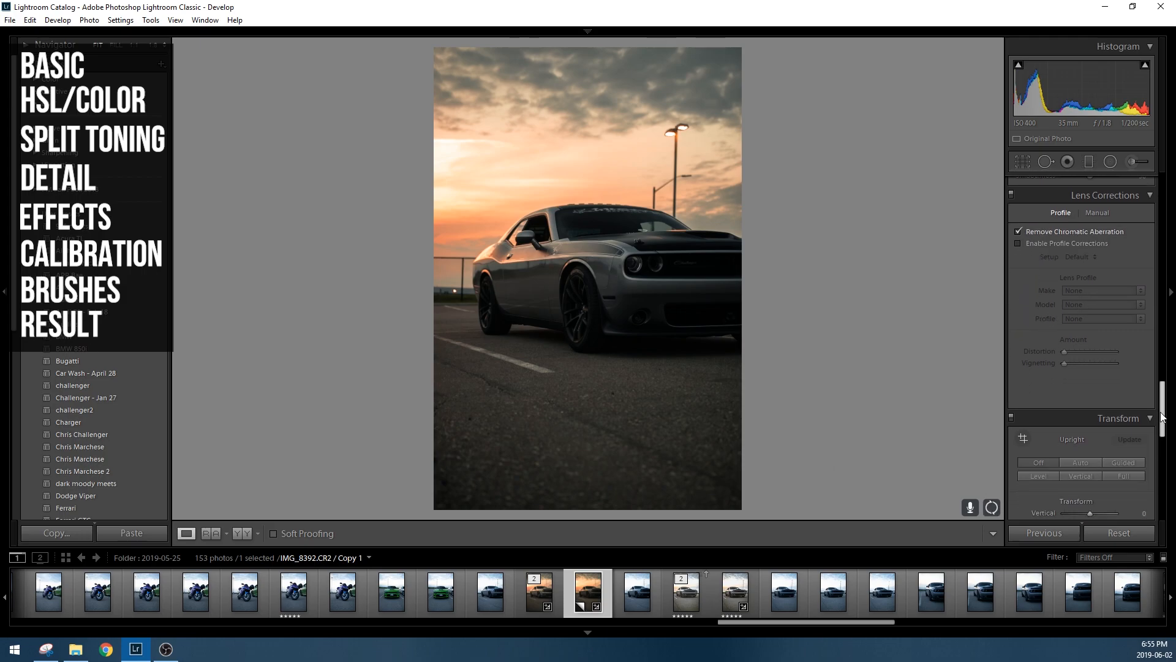
pyautogui.moveTo(1160, 436); pyautogui.dragTo(1154, 318)
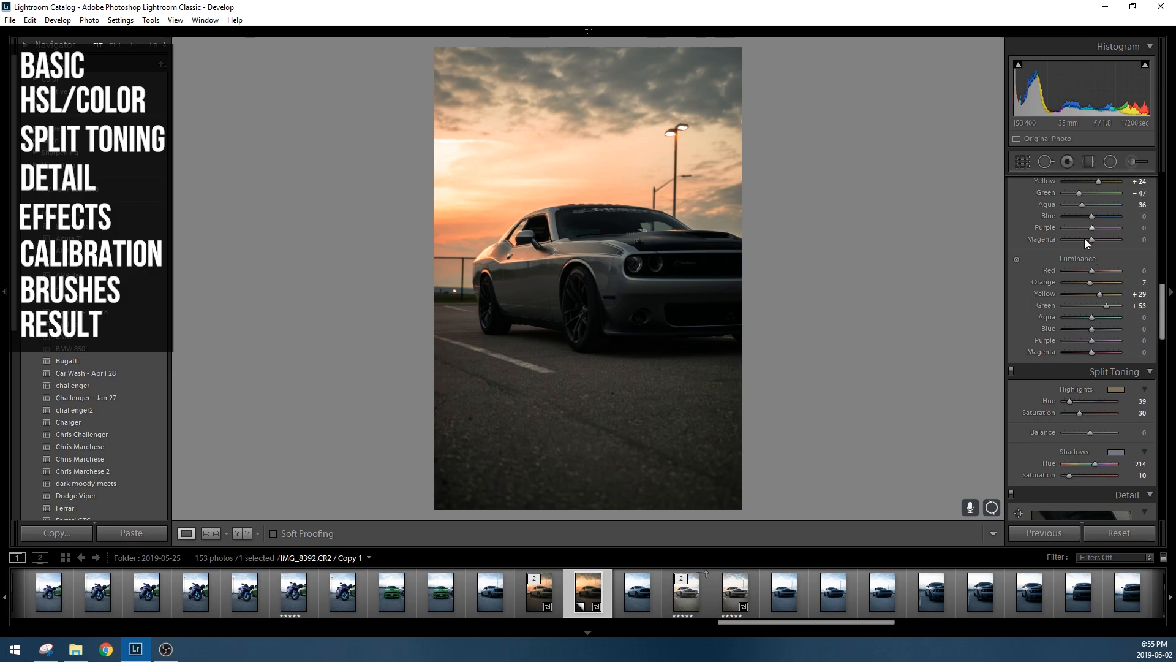
pyautogui.moveTo(1162, 302); pyautogui.dragTo(1163, 386)
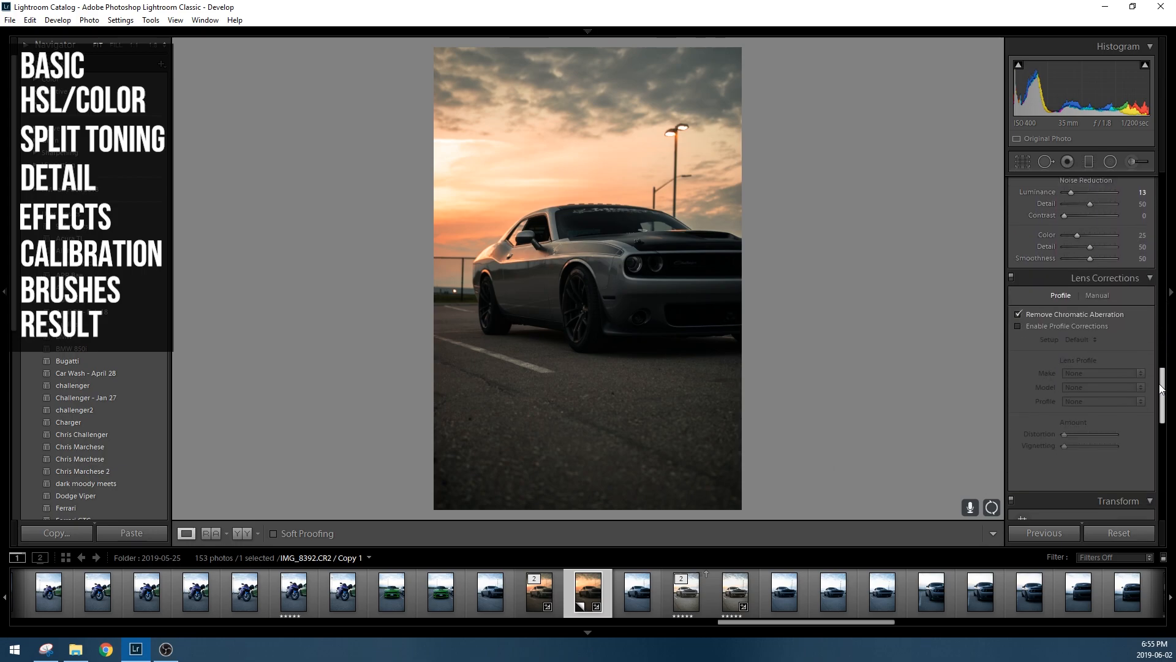
pyautogui.click(641, 282)
pyautogui.moveTo(748, 177); pyautogui.dragTo(456, 338)
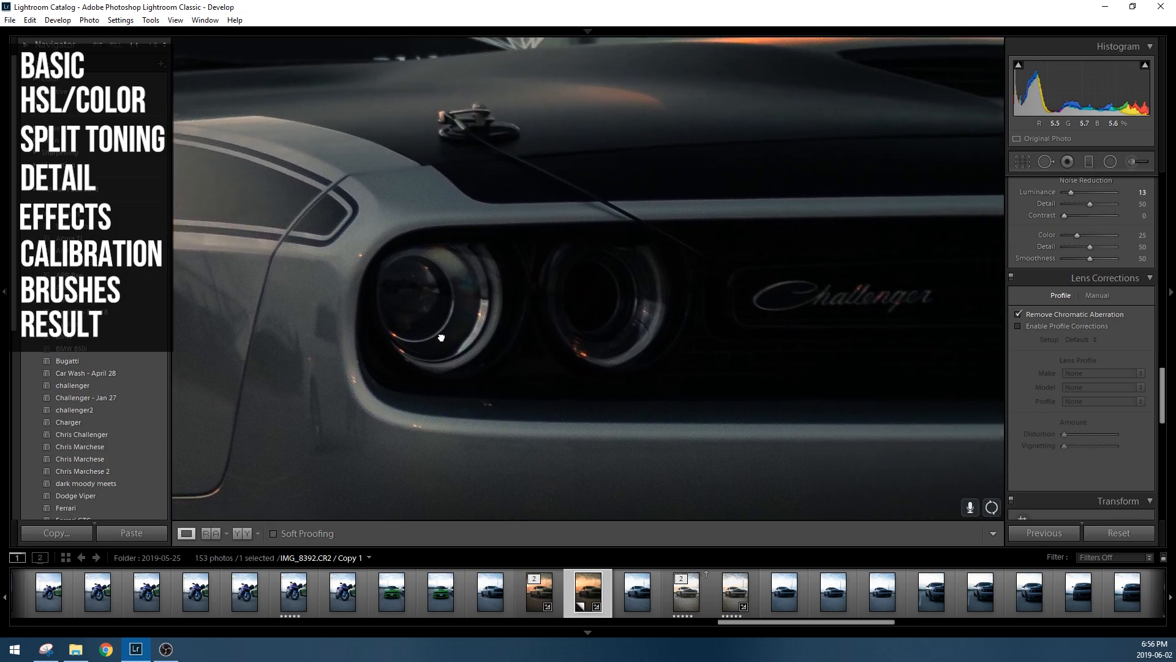
pyautogui.click(442, 336)
# Step: Examine the available Upright and Transform adjustments for the photo
pyautogui.click(1169, 408)
pyautogui.click(1168, 410)
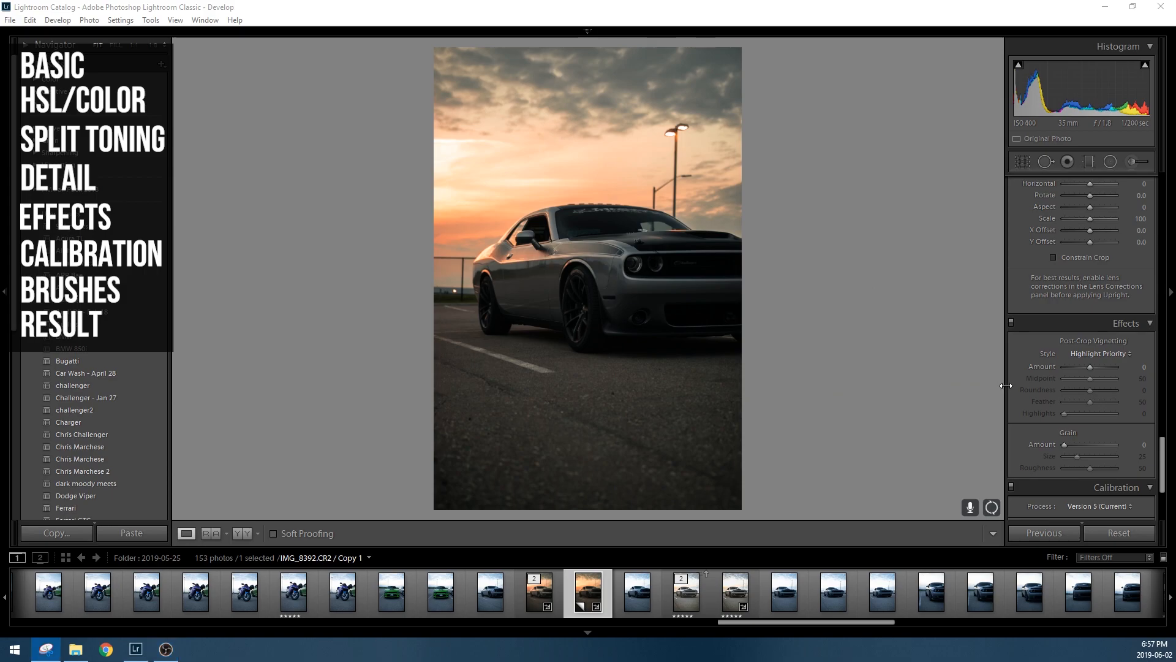
pyautogui.click(1020, 354)
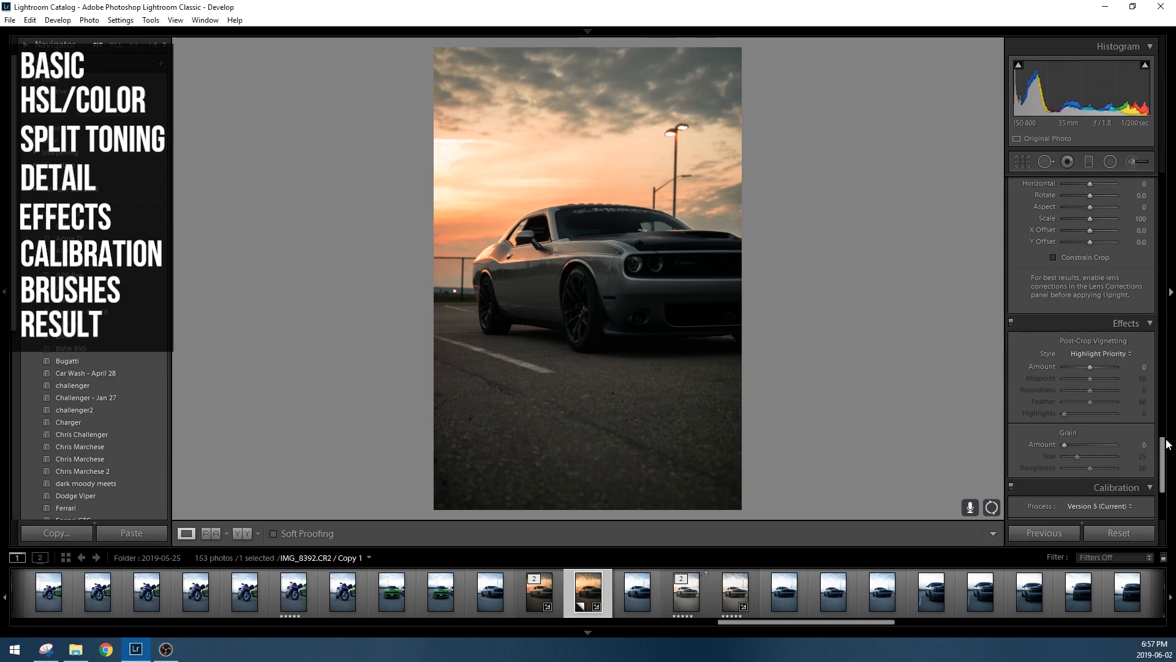
pyautogui.scroll(2, 1146, 416)
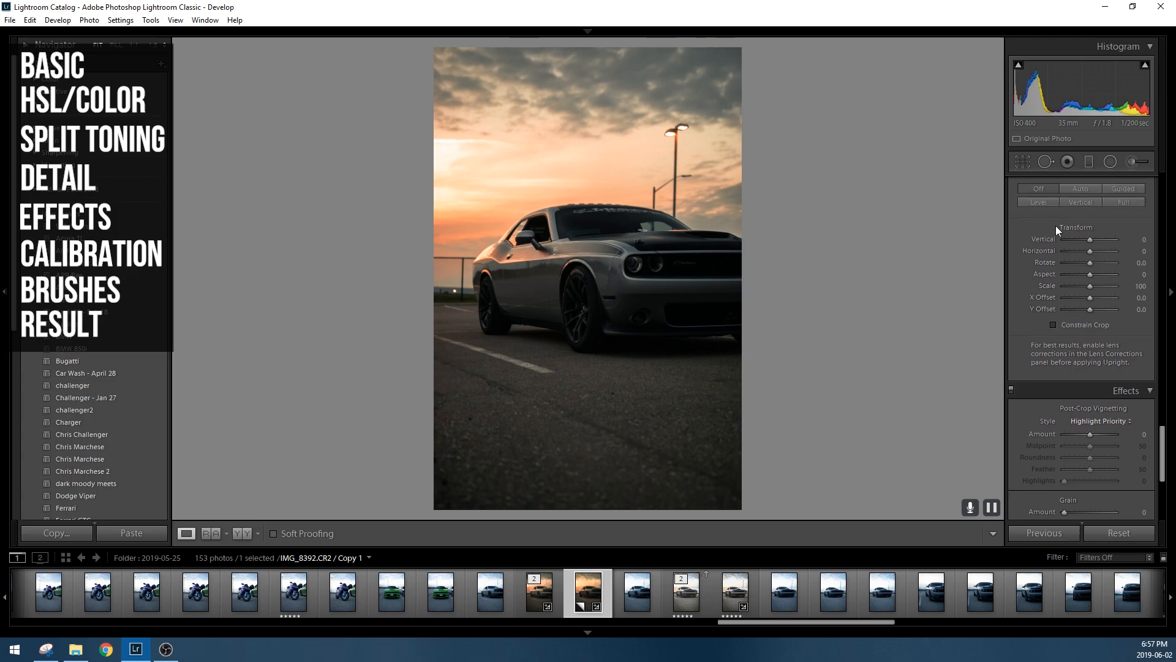
pyautogui.scroll(5, 1167, 421)
pyautogui.scroll(-1, 1169, 427)
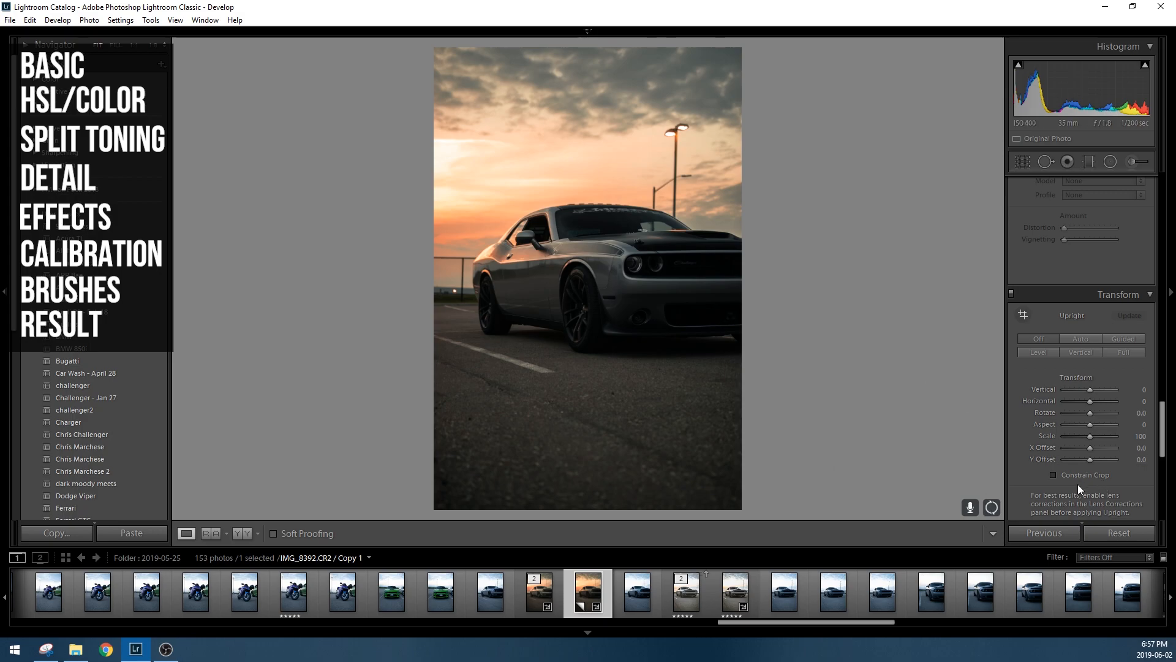
pyautogui.click(1053, 475)
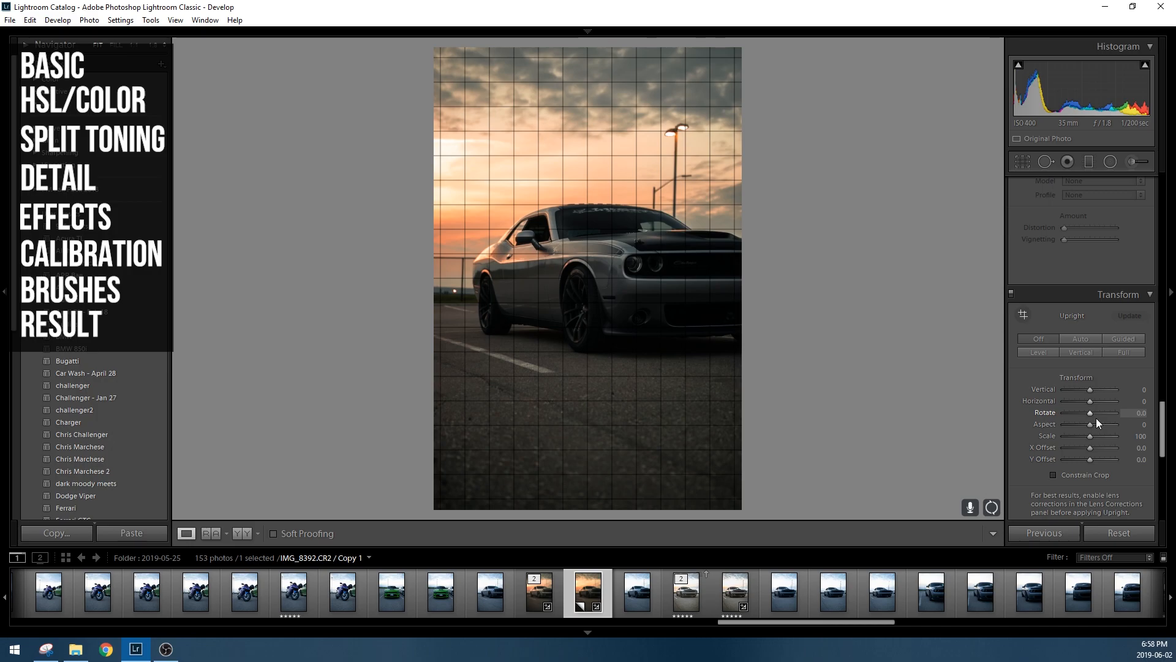
# Step: Keep the Highlight Priority style and set the post-crop vignetting amount to −5
pyautogui.moveTo(1160, 427); pyautogui.dragTo(1158, 466)
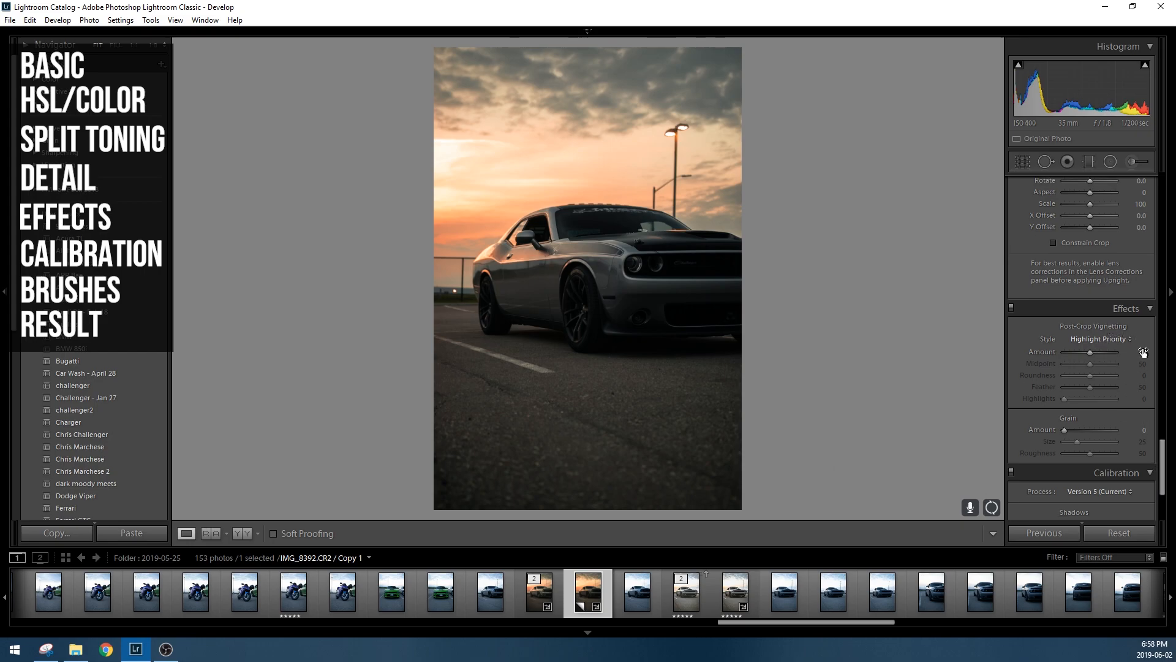
pyautogui.click(1128, 341)
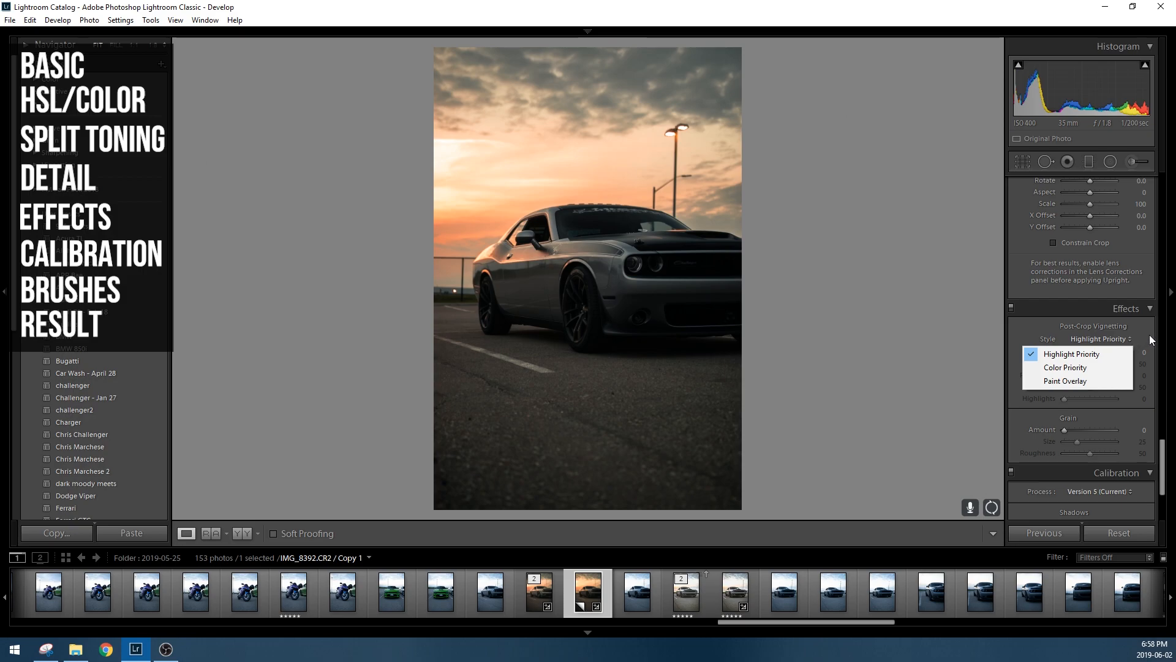
pyautogui.click(1151, 340)
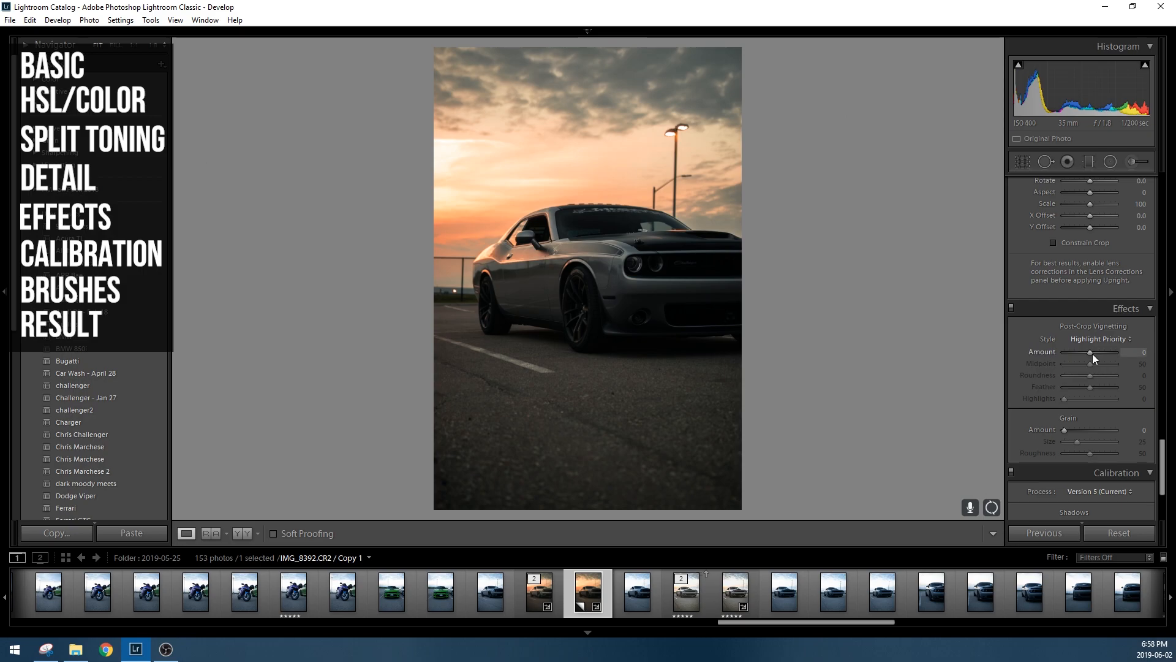
pyautogui.moveTo(1093, 354); pyautogui.dragTo(1091, 354)
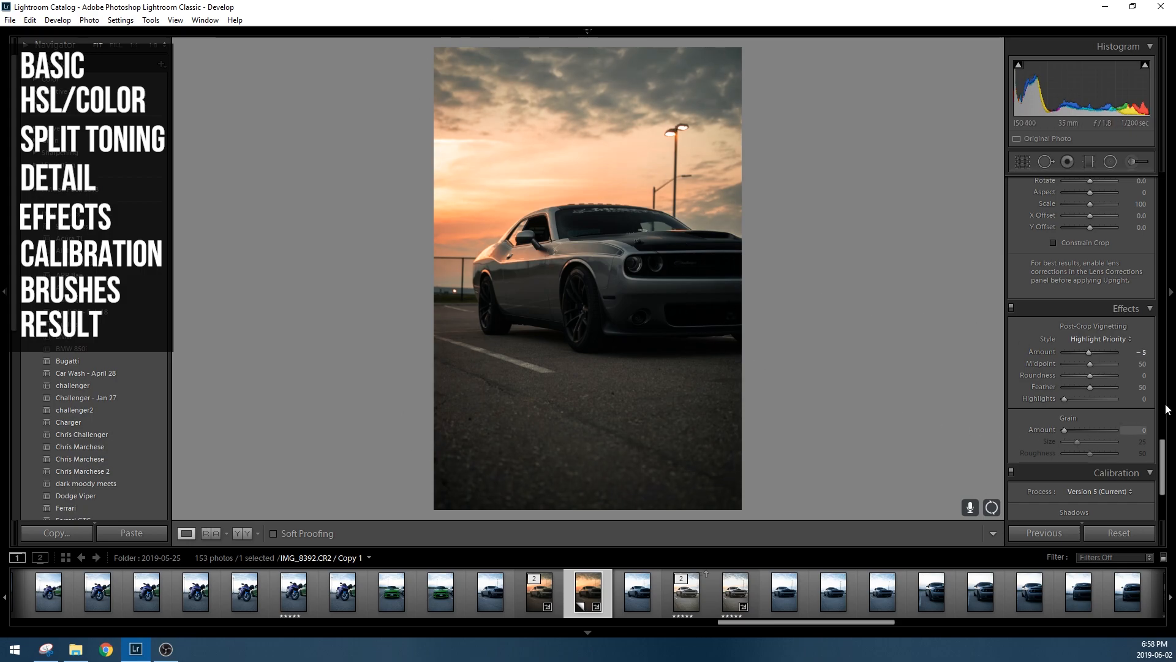
pyautogui.moveTo(1163, 456); pyautogui.dragTo(1164, 474)
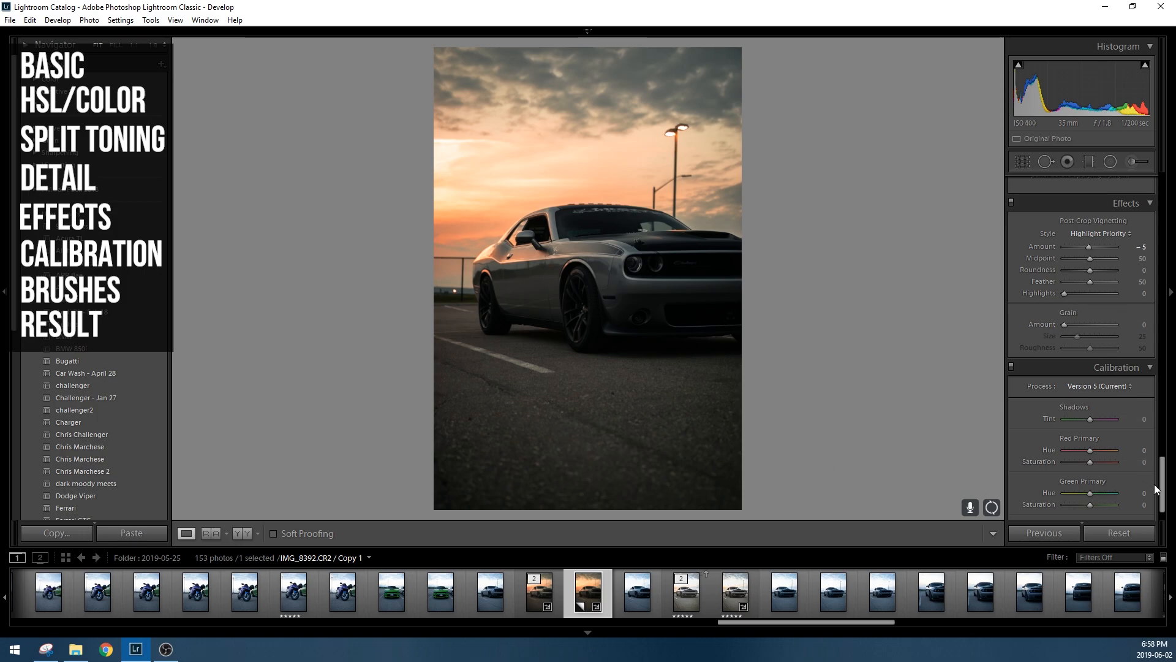
# Step: Calibrate the red primary to hue −31 and saturation +12, and the green primary to hue +43 with adjusted saturation
pyautogui.scroll(-2, 1160, 487)
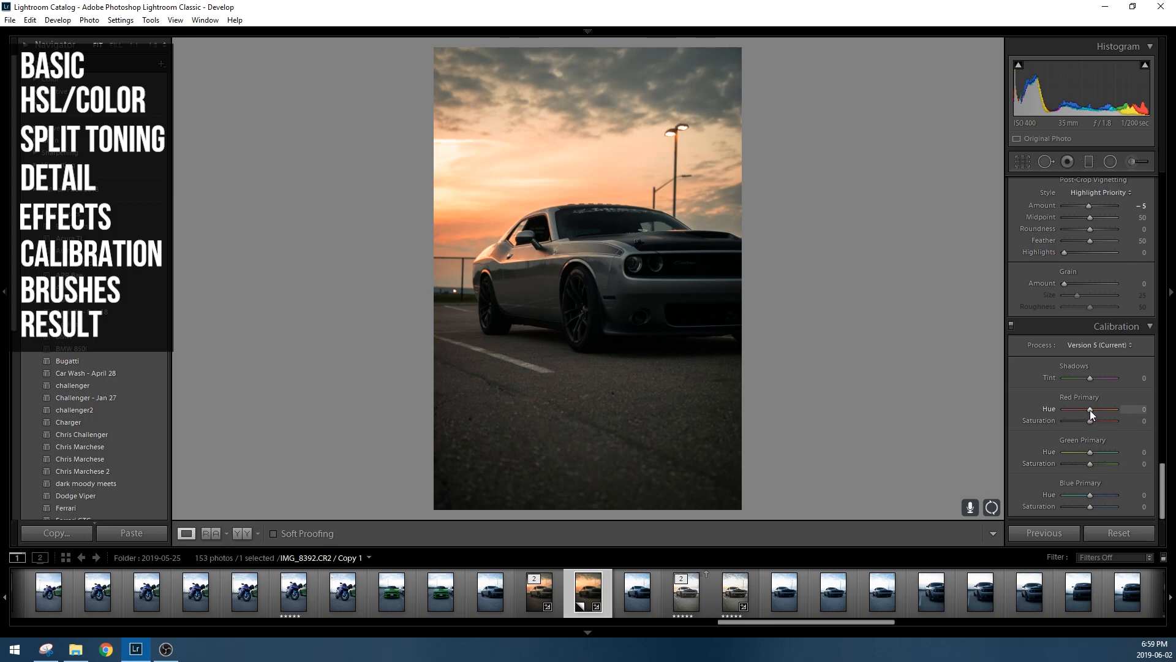
pyautogui.moveTo(1089, 409); pyautogui.dragTo(1083, 420)
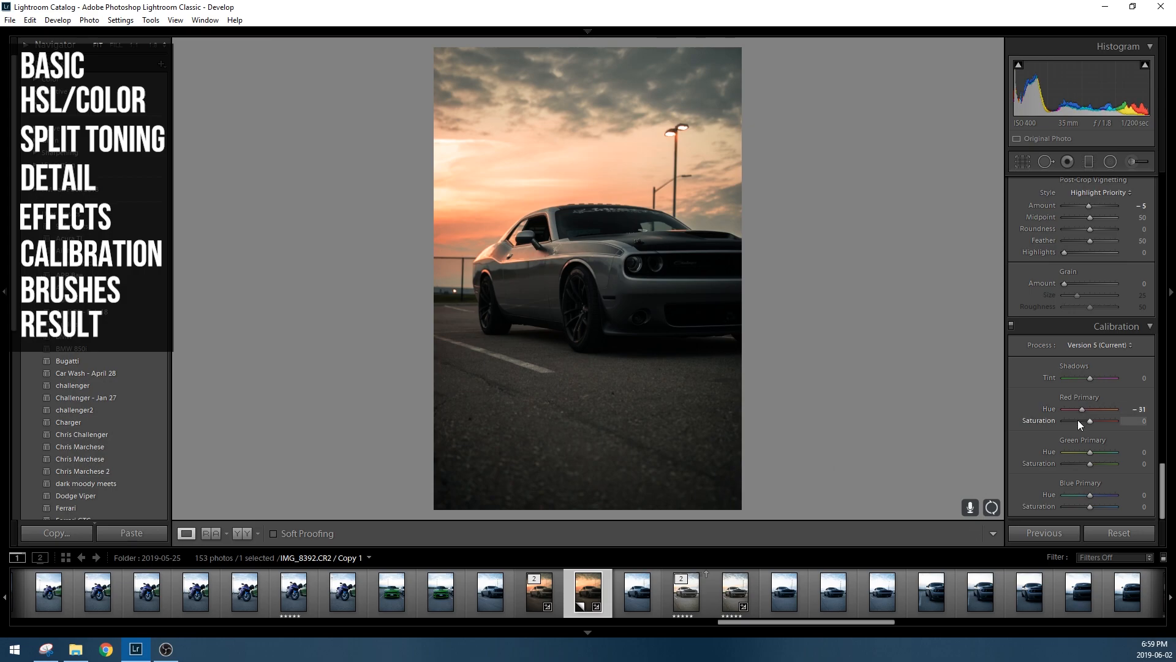
pyautogui.moveTo(1093, 421); pyautogui.dragTo(1095, 418)
pyautogui.moveTo(1093, 421); pyautogui.dragTo(1094, 420)
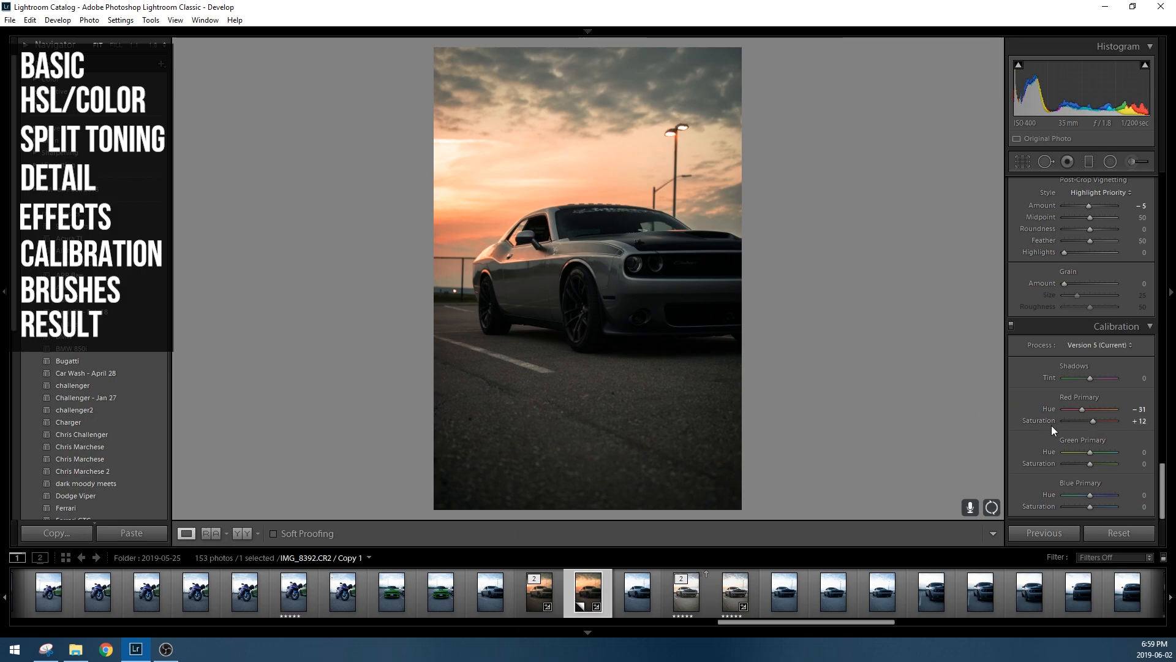
pyautogui.moveTo(1091, 451)
pyautogui.mouseDown()
pyautogui.moveTo(1068, 454)
pyautogui.moveTo(1105, 454)
pyautogui.mouseUp()
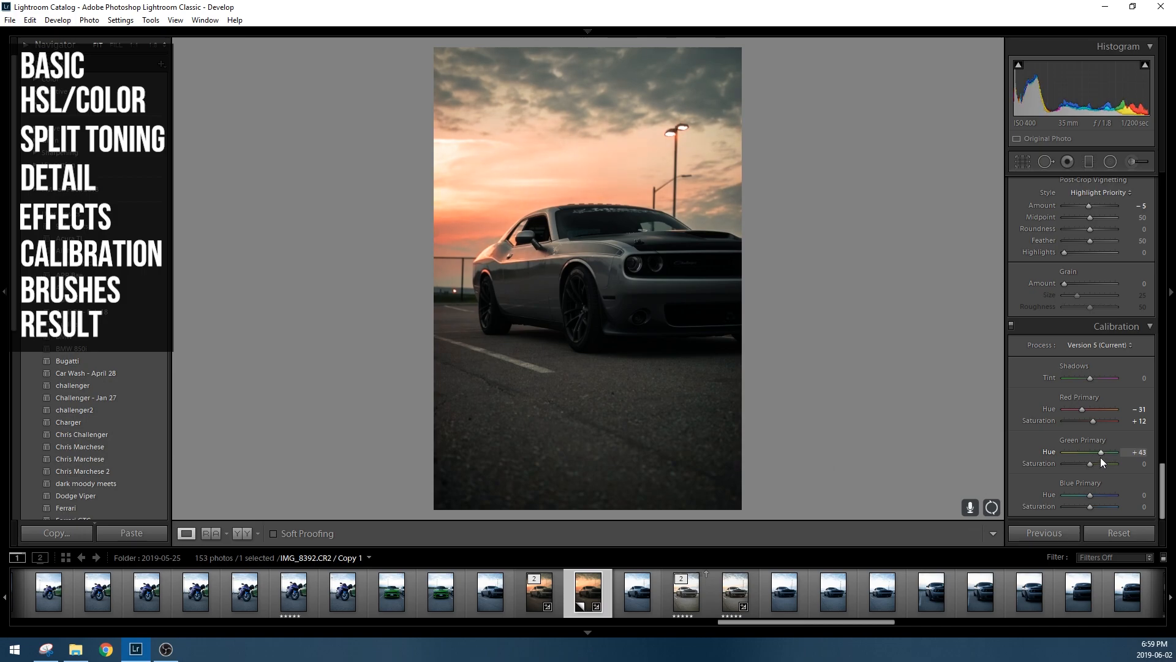
pyautogui.moveTo(1082, 464)
pyautogui.mouseDown()
pyautogui.moveTo(1104, 465)
pyautogui.moveTo(1072, 464)
pyautogui.mouseUp()
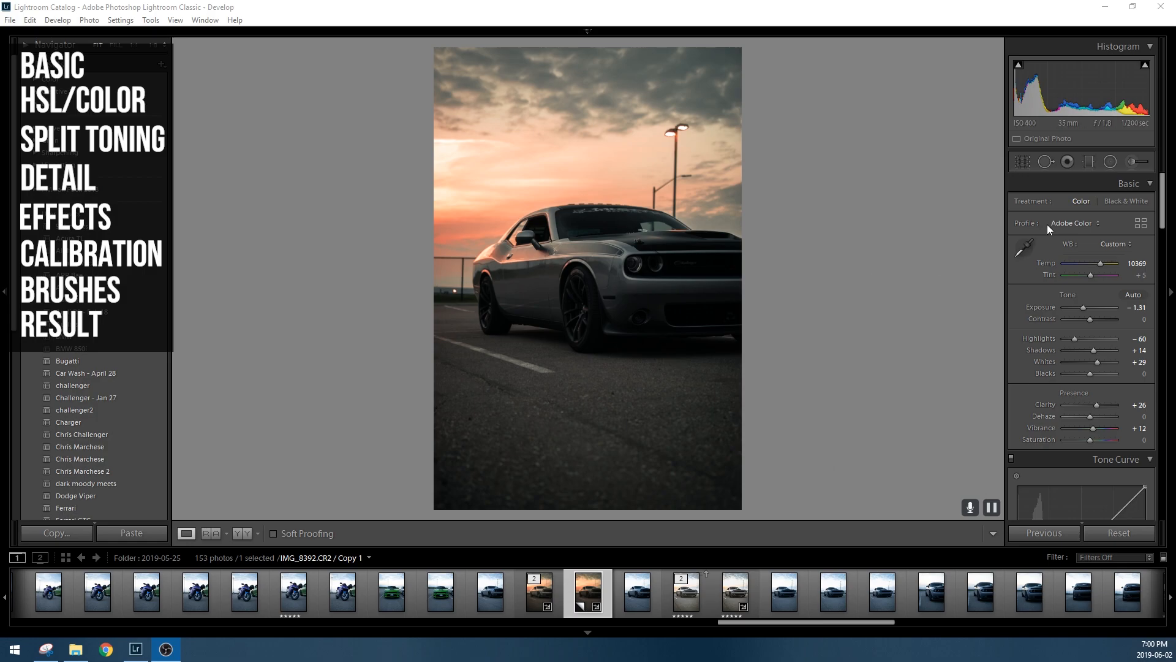
# Step: Paint over the car's front end with a size 9 adjustment brush using the Shadows effect at 20
pyautogui.click(1129, 161)
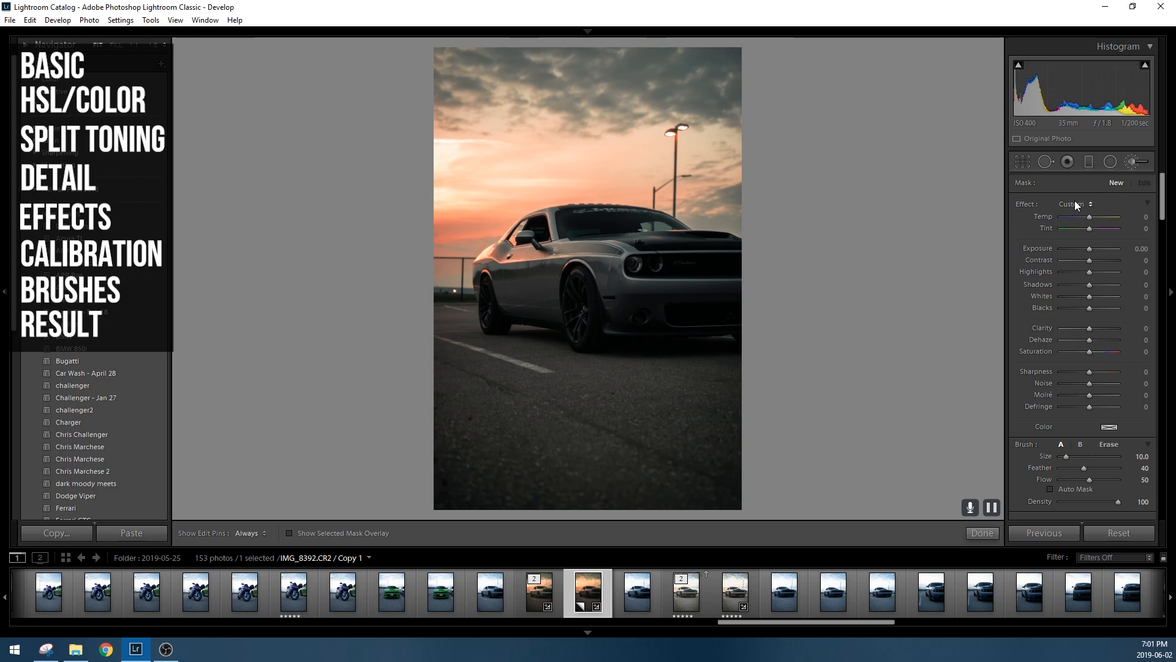
pyautogui.click(1135, 163)
pyautogui.click(1134, 163)
pyautogui.click(1074, 204)
pyautogui.click(1045, 304)
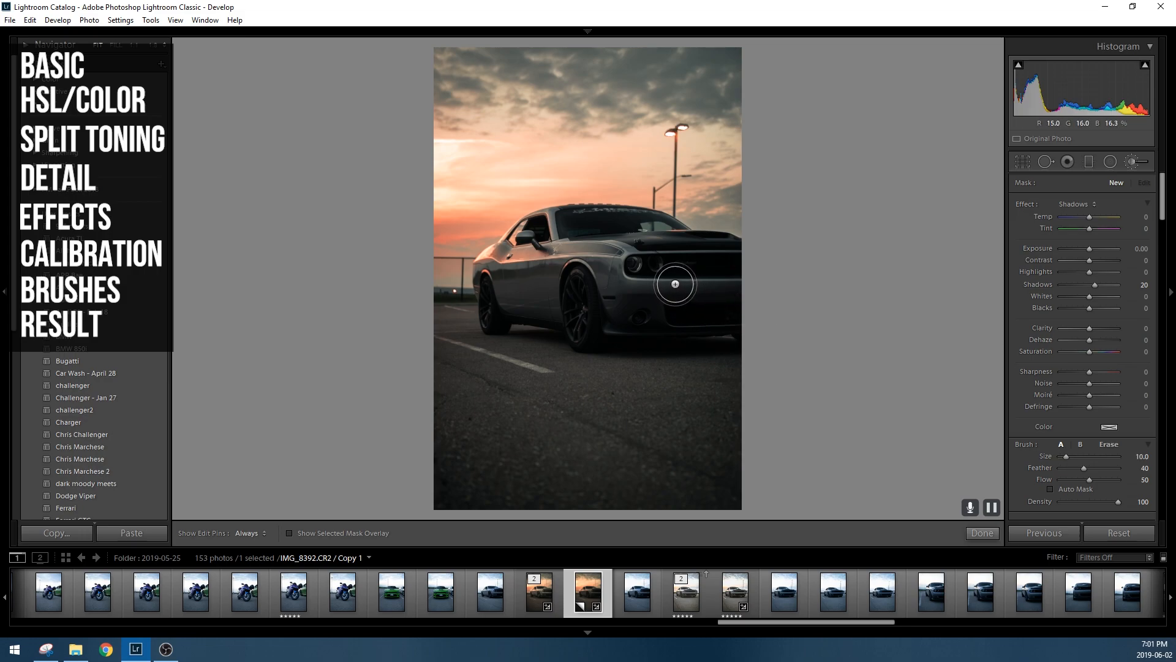
pyautogui.scroll(-1, 671, 278)
pyautogui.moveTo(657, 264); pyautogui.dragTo(710, 264)
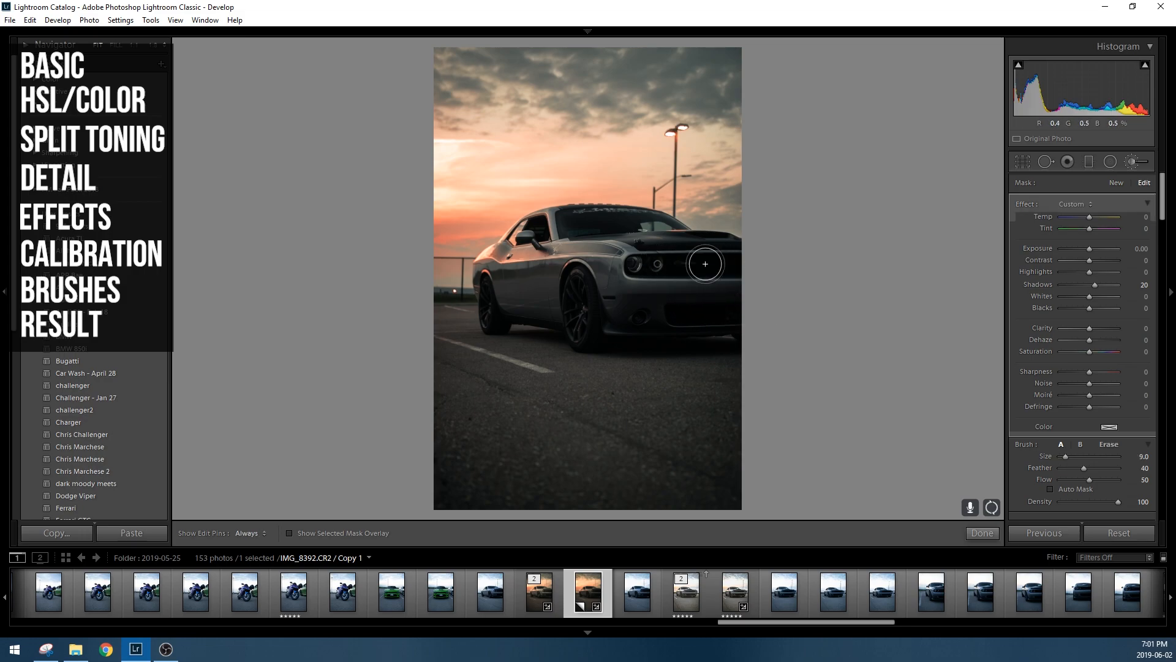
pyautogui.press('h')
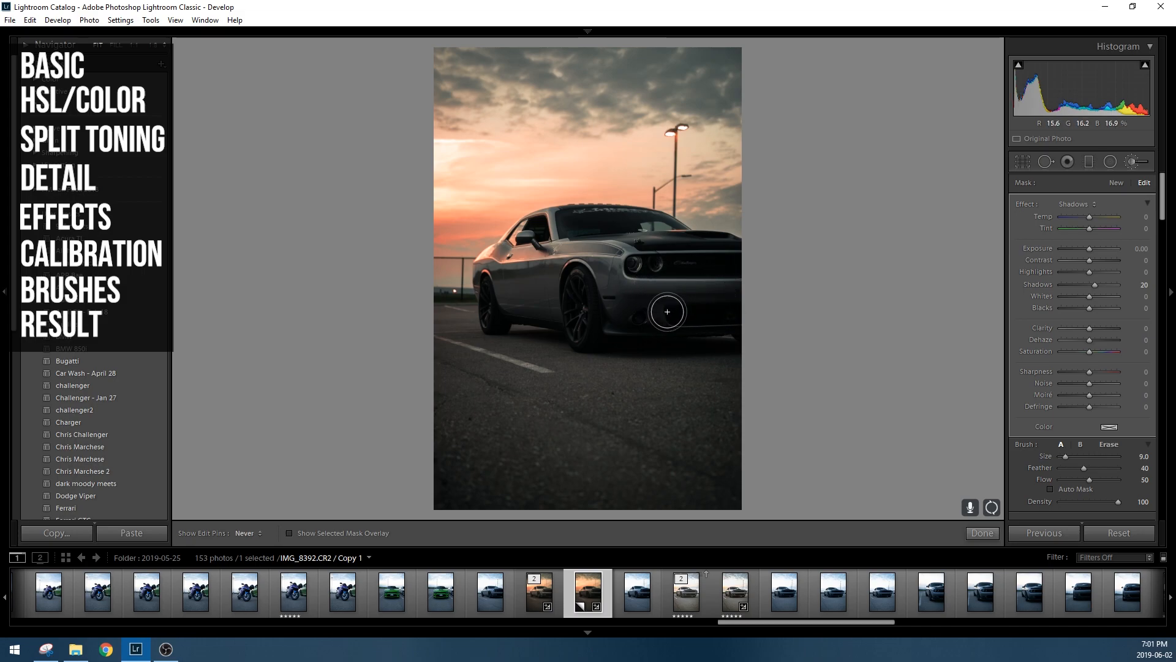
pyautogui.press('h')
pyautogui.press('h')
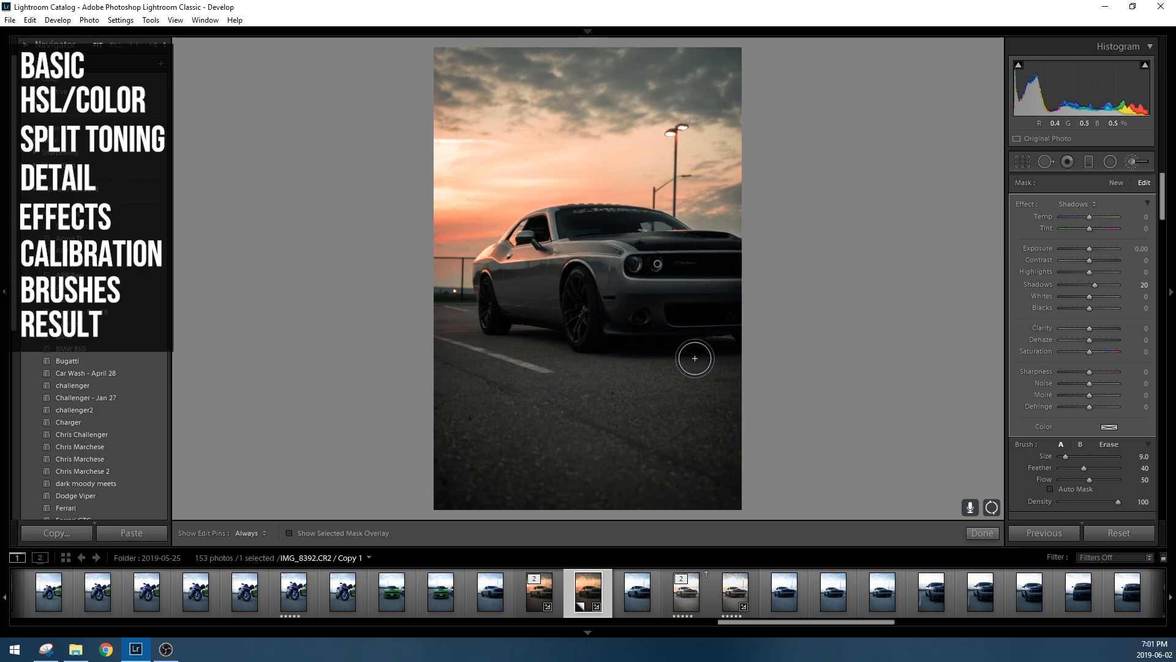
# Step: Raise the front-end brush's Shadows to 46 and extend its mask over the grille at the photo's edge
pyautogui.moveTo(1099, 288); pyautogui.dragTo(1105, 285)
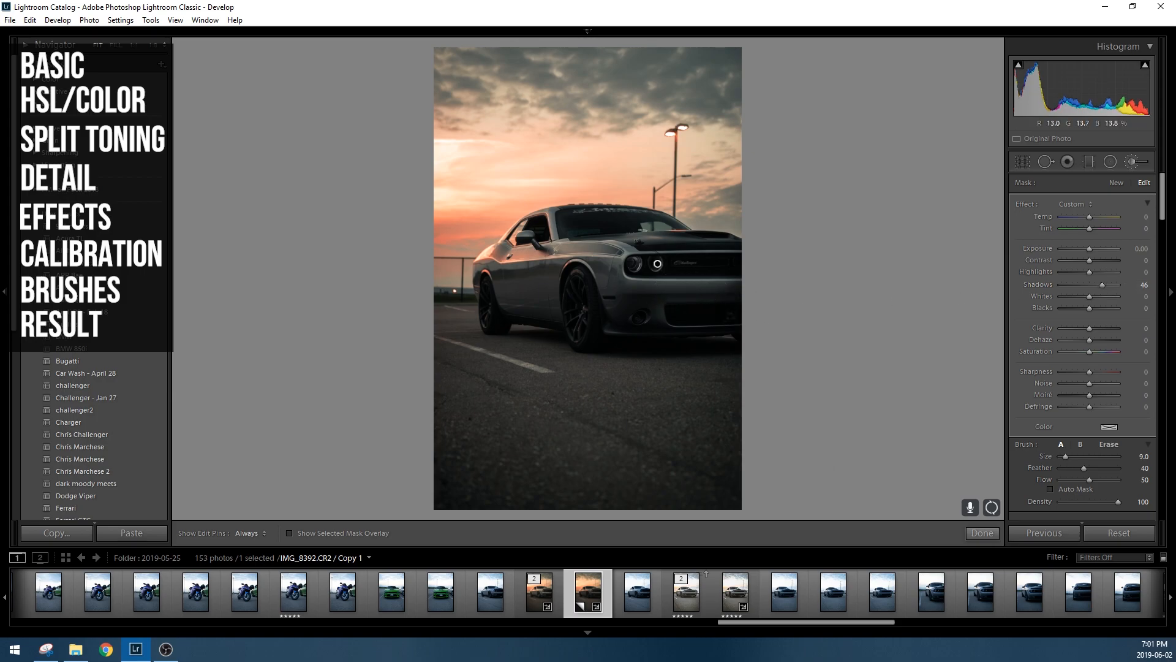
pyautogui.press('h')
pyautogui.press('h')
pyautogui.moveTo(737, 287); pyautogui.dragTo(736, 277)
pyautogui.press('h')
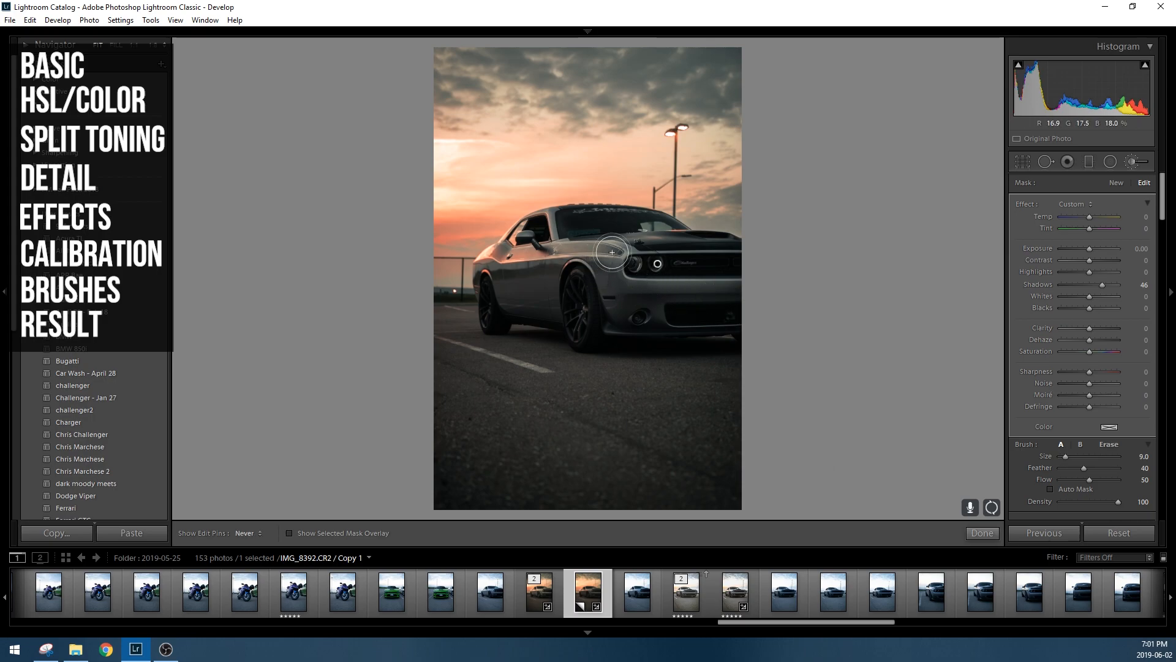
pyautogui.press('h')
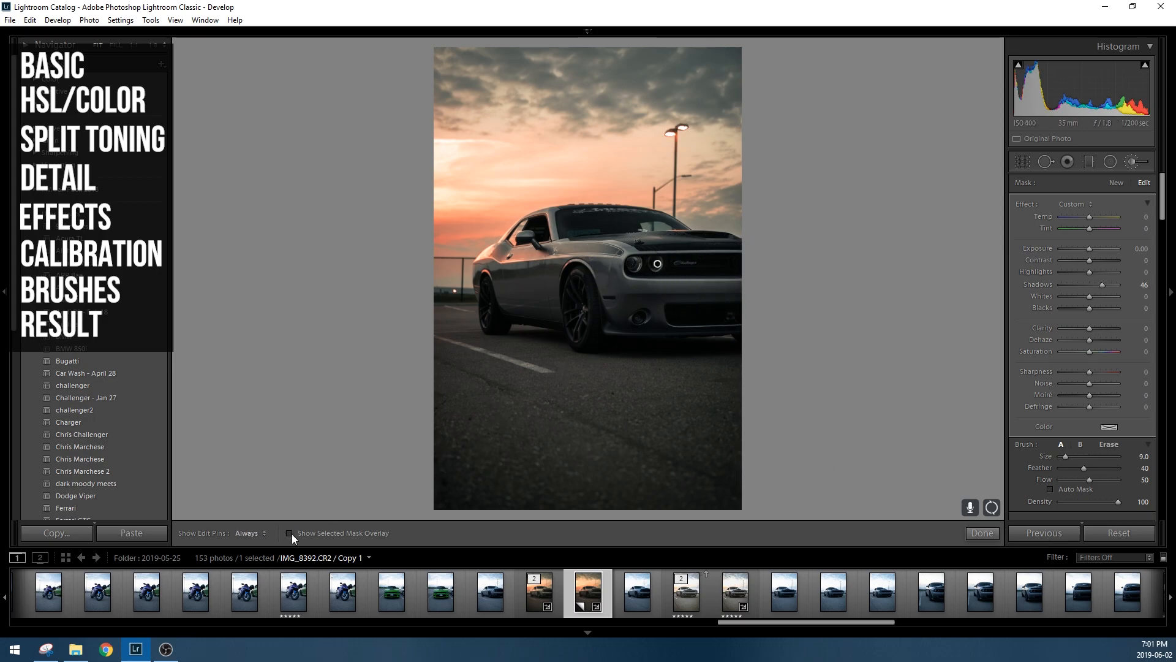
# Step: Check the front-end mask's coverage with the mask overlay, and set the brush's Shadows to 37
pyautogui.click(290, 534)
pyautogui.press('h')
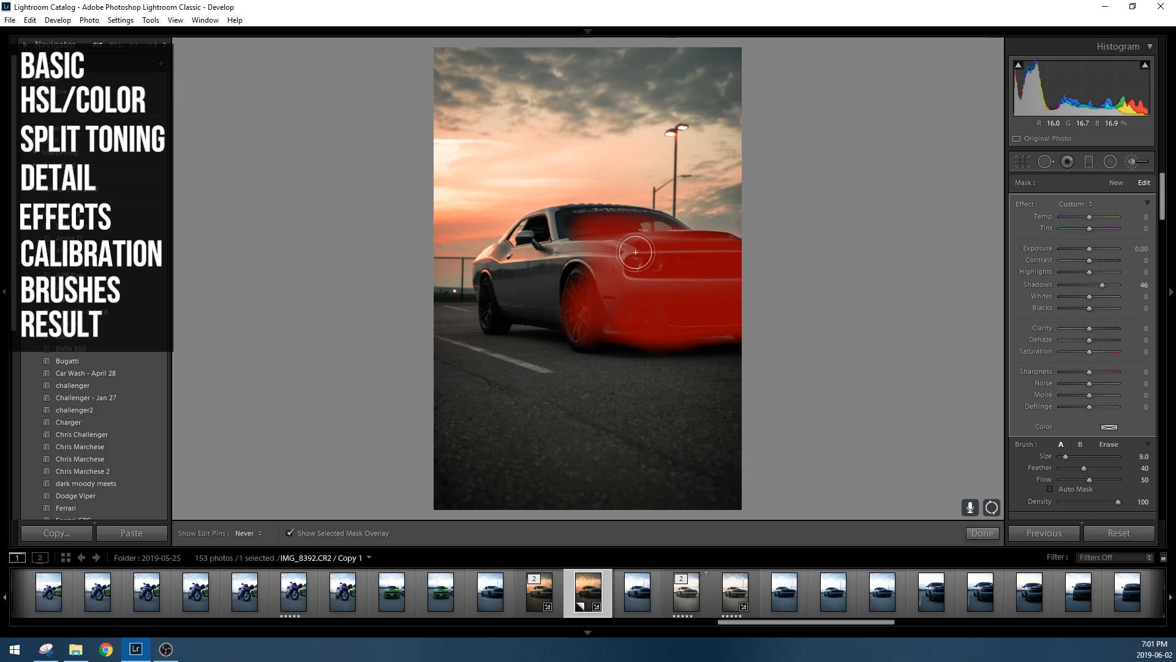
pyautogui.press('h')
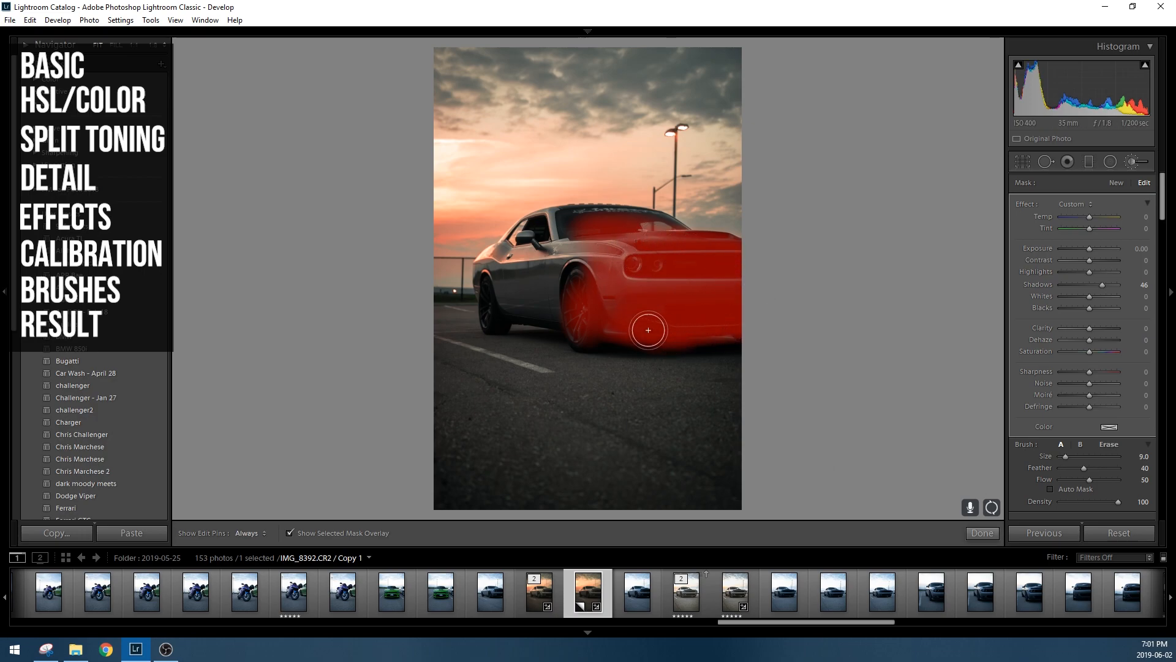
pyautogui.press('h')
pyautogui.press('h')
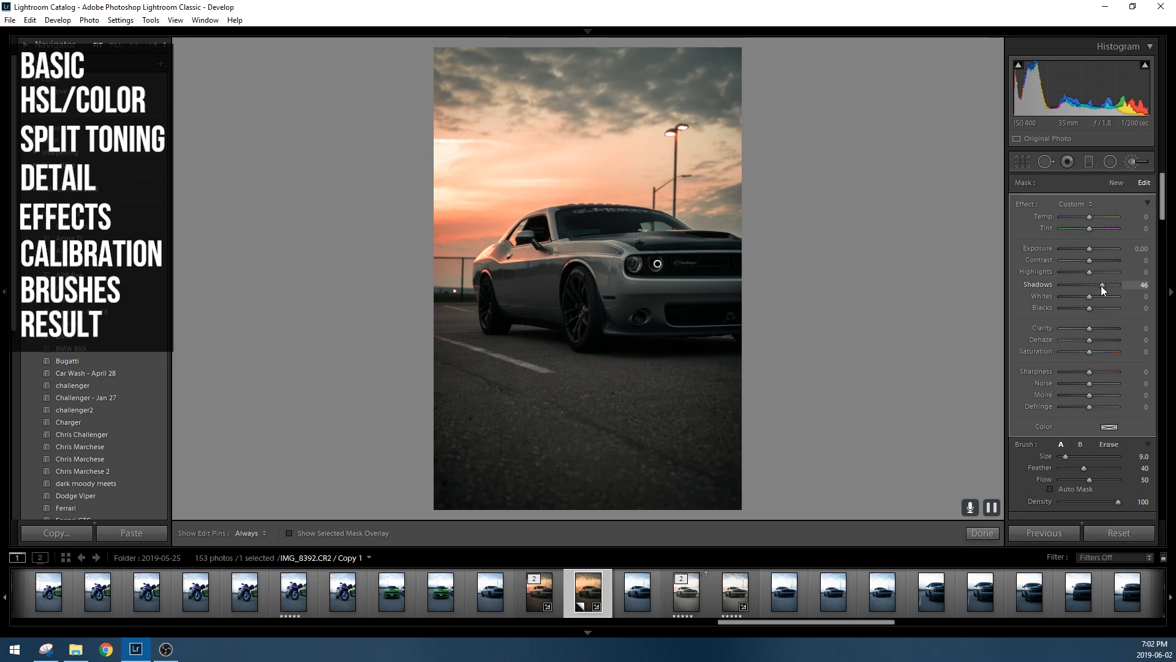
pyautogui.moveTo(1100, 286); pyautogui.dragTo(1098, 287)
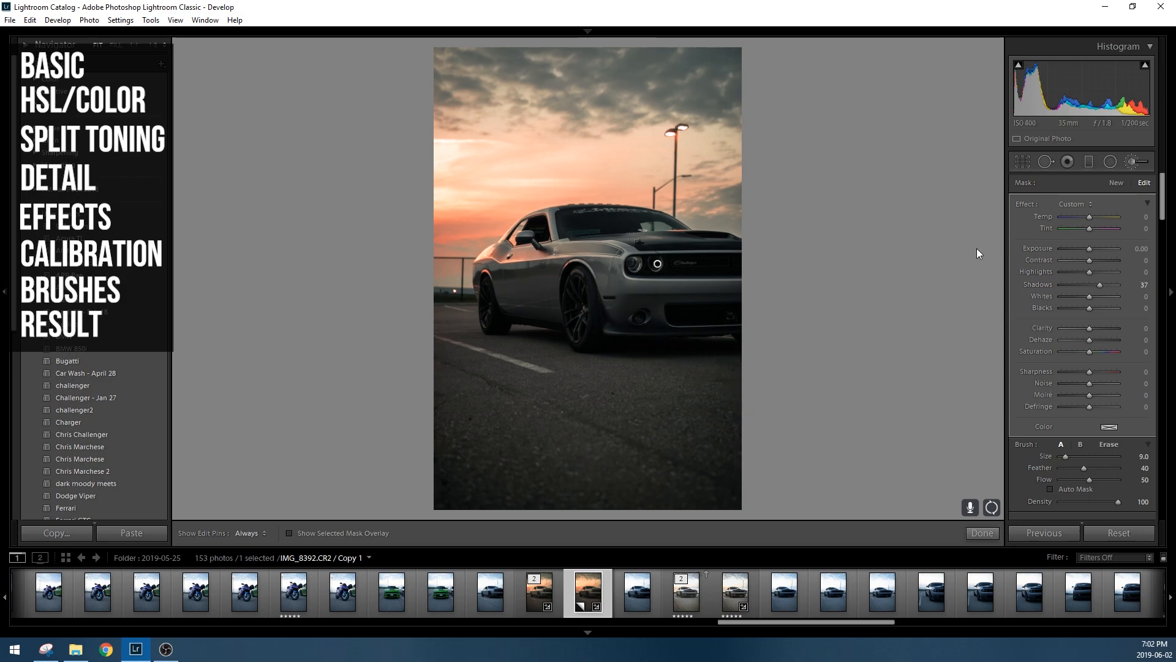
# Step: Review the edit pin display options, keep Always, and reselect the brush pin on the headlight
pyautogui.click(1122, 183)
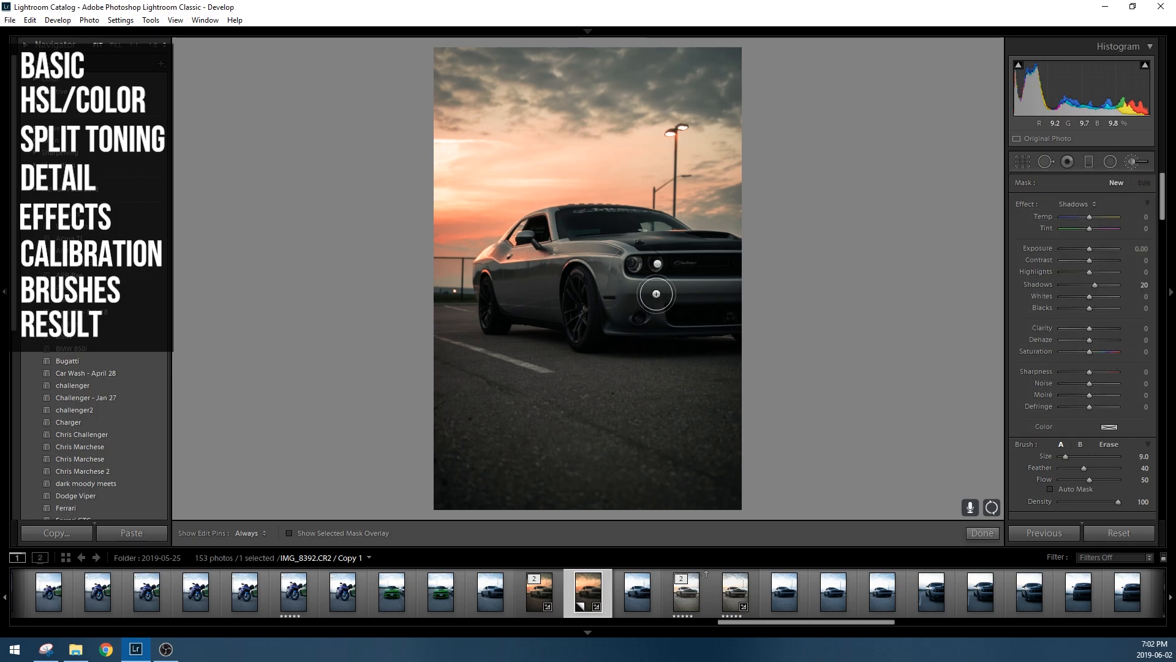
pyautogui.click(251, 533)
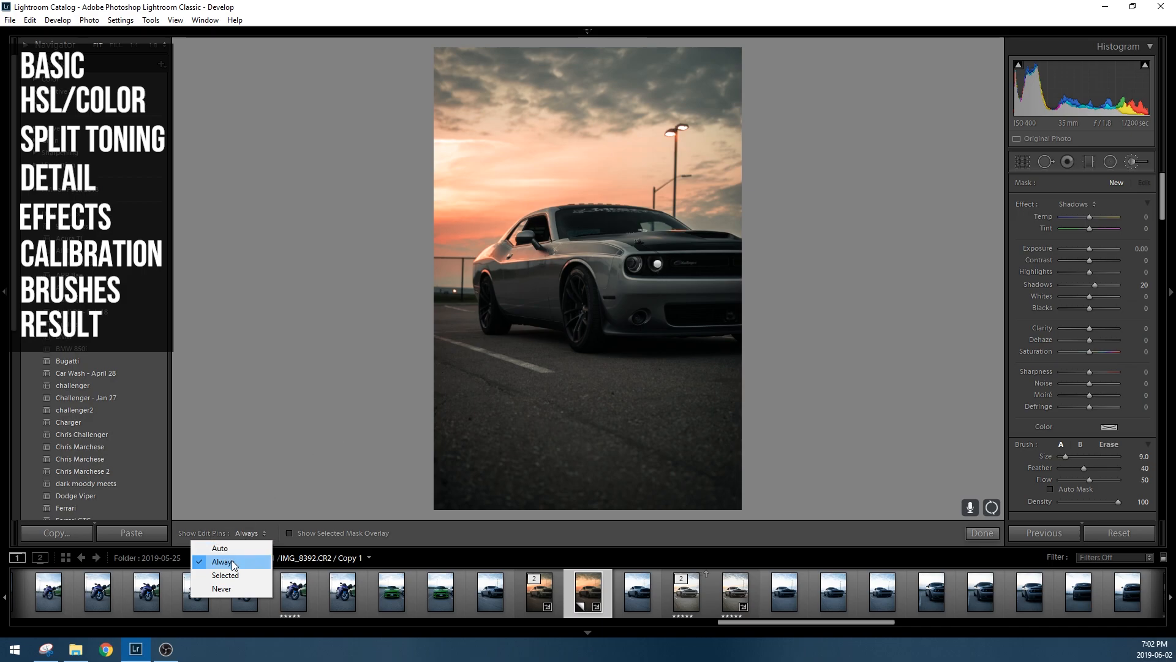
pyautogui.click(442, 542)
pyautogui.click(657, 264)
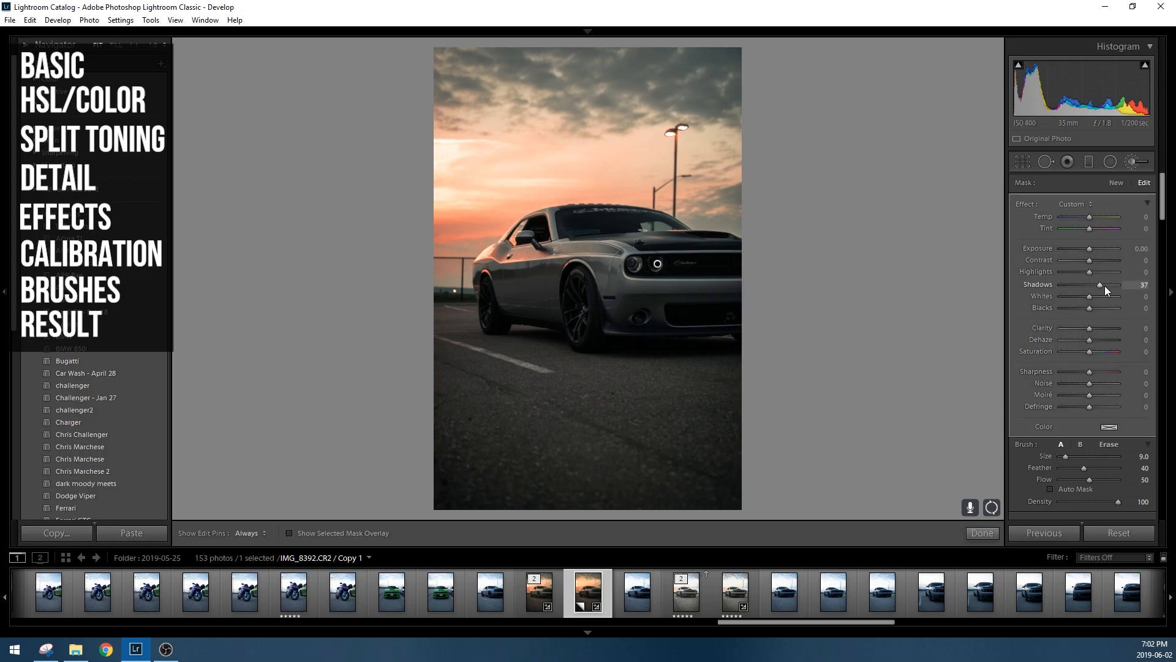
# Step: Start a new Shadows brush mask and paint over the front wheel with a size 11 brush
pyautogui.click(1118, 182)
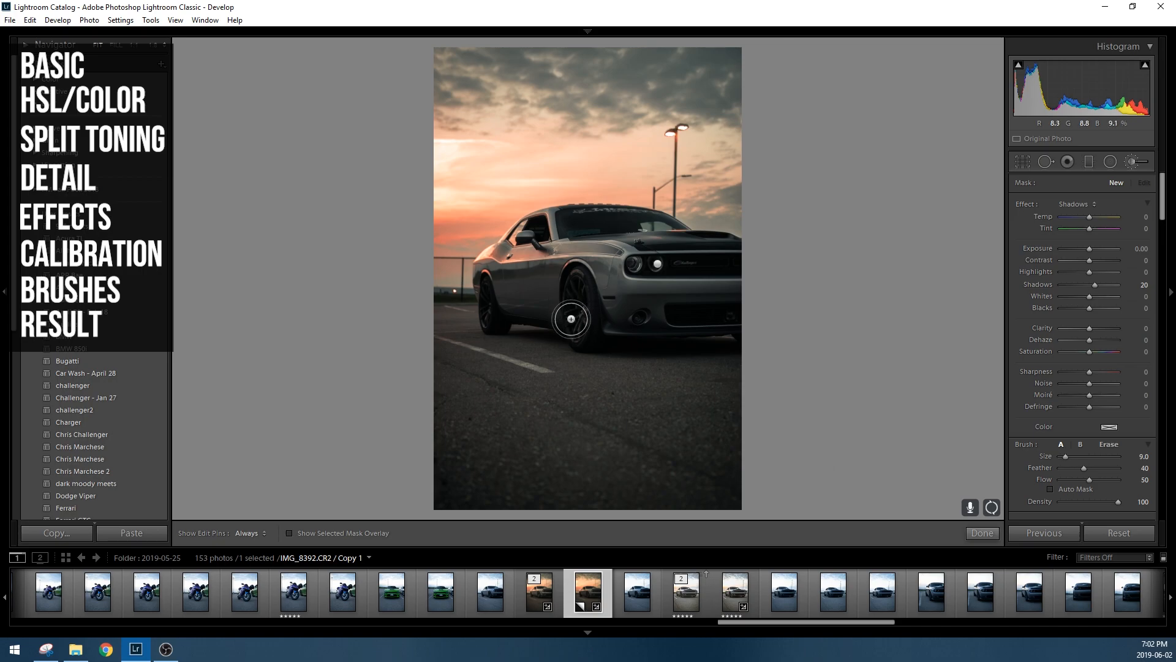
pyautogui.click(118, 46)
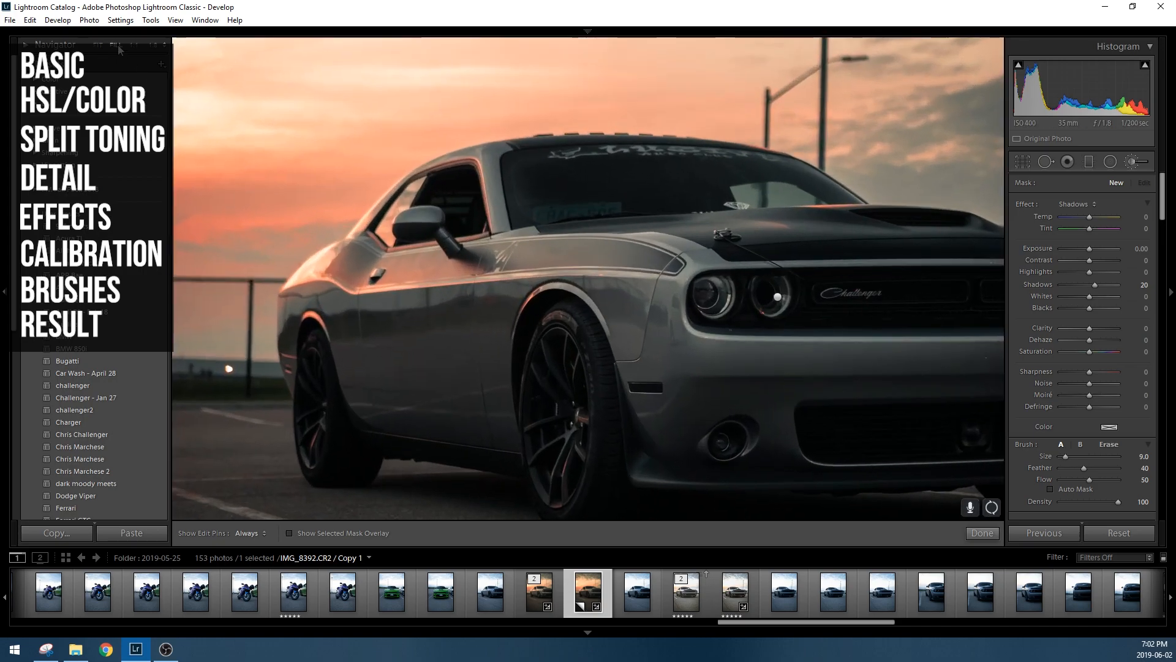
pyautogui.scroll(1, 586, 407)
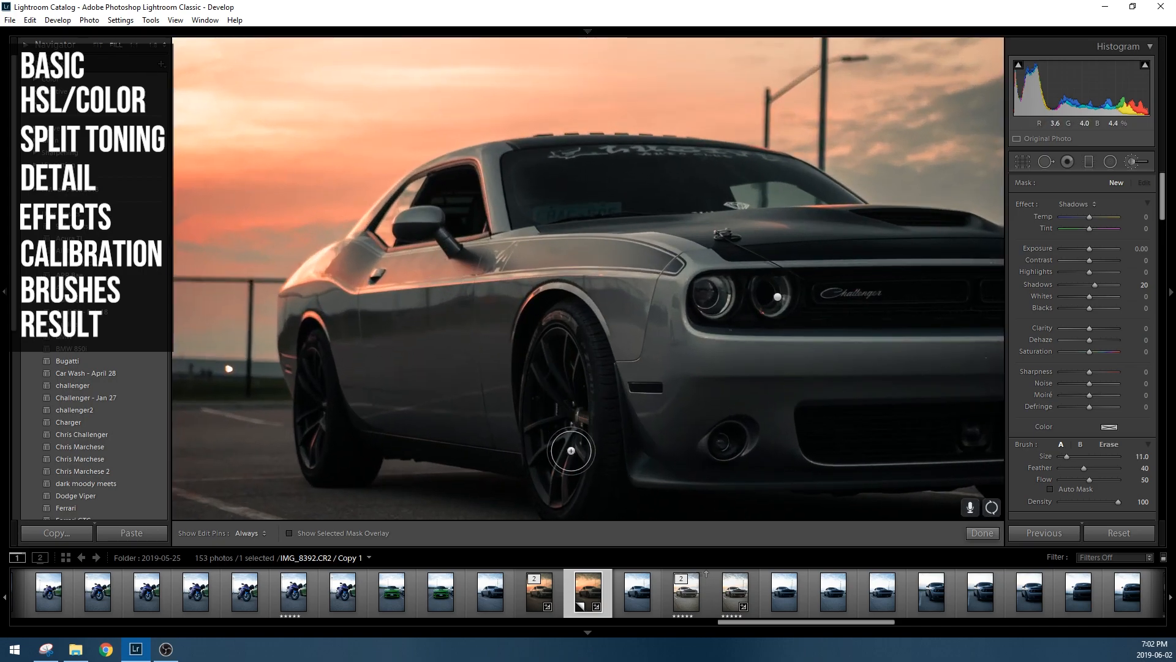
pyautogui.moveTo(558, 435)
pyautogui.mouseDown()
pyautogui.moveTo(568, 367)
pyautogui.moveTo(555, 483)
pyautogui.moveTo(552, 360)
pyautogui.moveTo(562, 462)
pyautogui.moveTo(567, 353)
pyautogui.moveTo(558, 475)
pyautogui.moveTo(556, 347)
pyautogui.moveTo(559, 454)
pyautogui.moveTo(578, 406)
pyautogui.mouseUp()
pyautogui.press('h')
pyautogui.press('h')
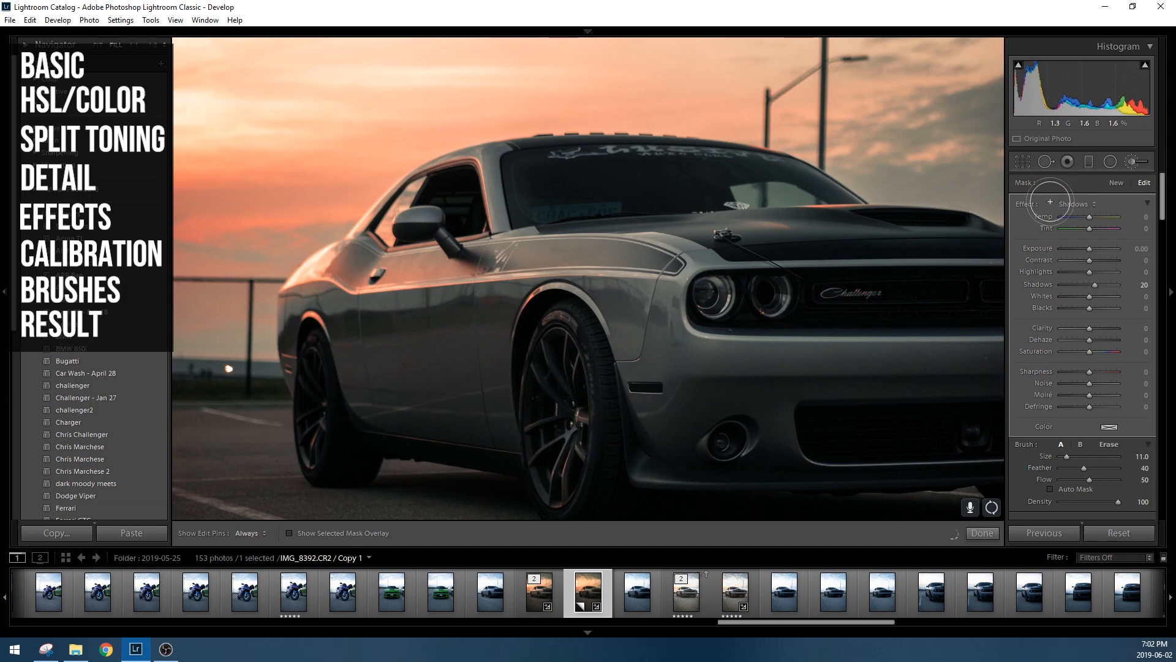
# Step: Add the rear wheel to the wheel mask and paint further over the front wheel's upper part
pyautogui.moveTo(308, 415)
pyautogui.mouseDown()
pyautogui.moveTo(310, 442)
pyautogui.moveTo(318, 361)
pyautogui.moveTo(321, 392)
pyautogui.mouseUp()
pyautogui.press('h')
pyautogui.press('h')
pyautogui.moveTo(565, 413)
pyautogui.mouseDown()
pyautogui.moveTo(560, 383)
pyautogui.moveTo(574, 423)
pyautogui.moveTo(544, 361)
pyautogui.moveTo(551, 468)
pyautogui.moveTo(539, 376)
pyautogui.moveTo(565, 430)
pyautogui.moveTo(535, 409)
pyautogui.moveTo(561, 357)
pyautogui.moveTo(560, 483)
pyautogui.moveTo(557, 341)
pyautogui.mouseUp()
pyautogui.press('h')
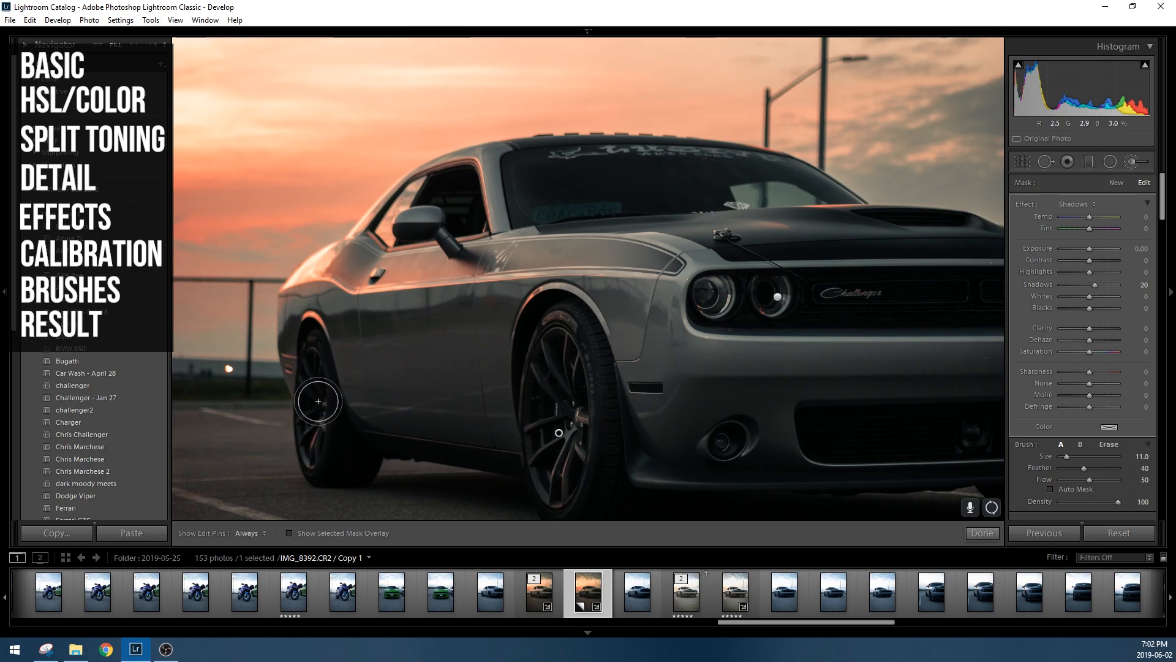
pyautogui.press('h')
pyautogui.press('h')
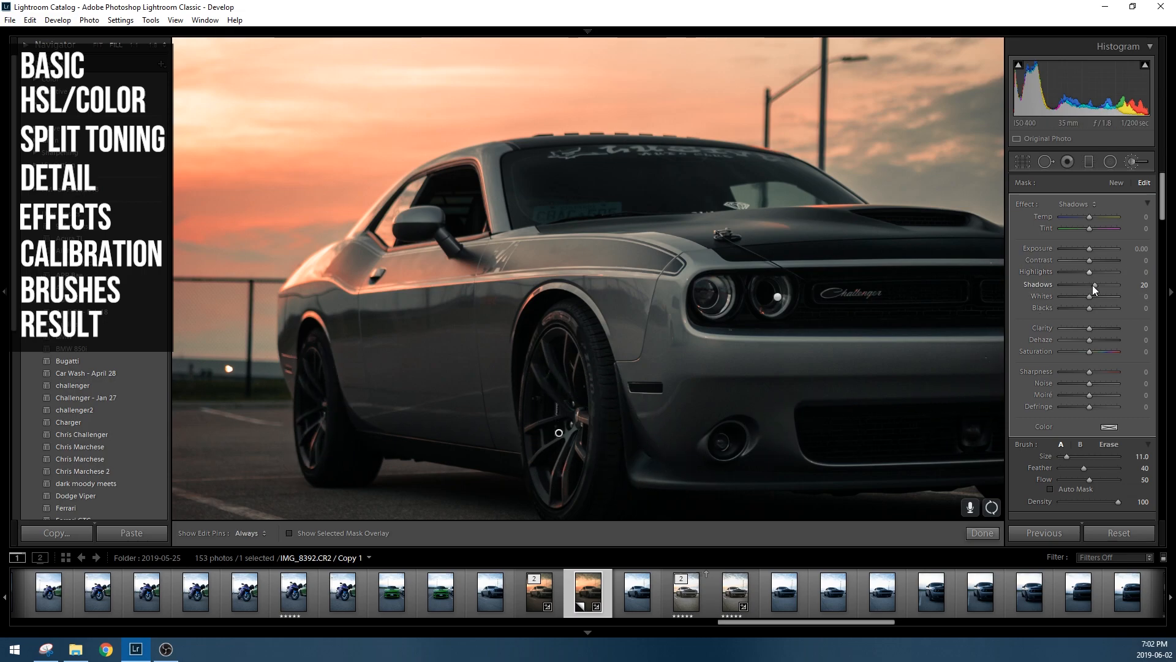
# Step: Set the wheel mask's Shadows to 28, Clarity to 28 and Sharpness to 37
pyautogui.moveTo(1097, 285); pyautogui.dragTo(1098, 285)
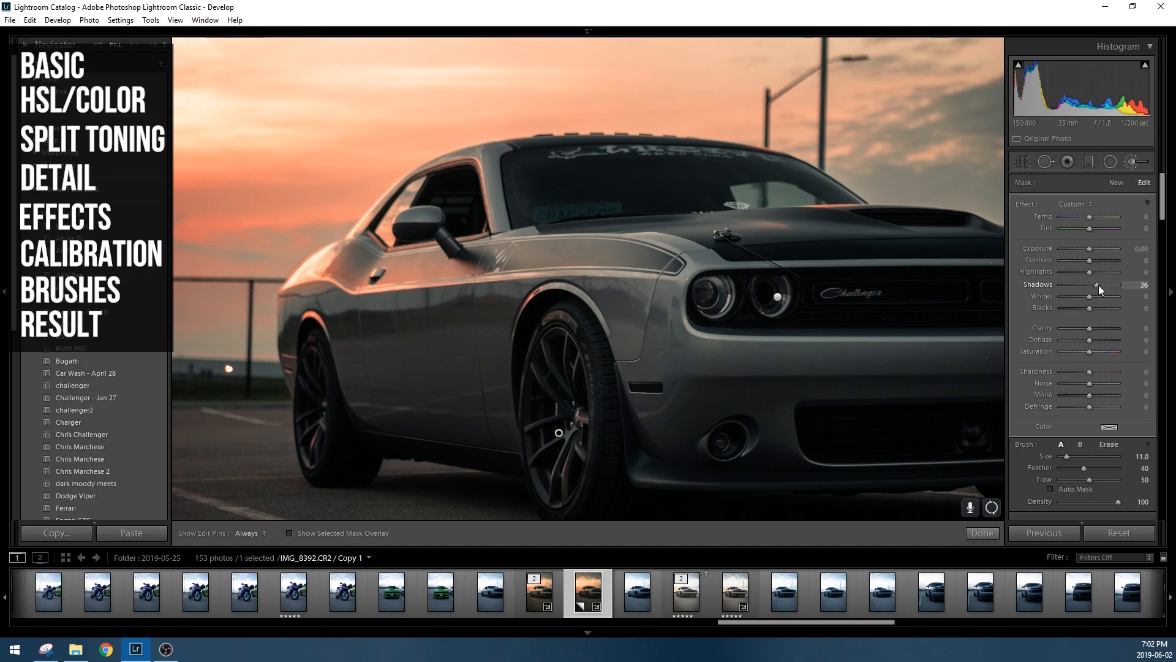
pyautogui.moveTo(1100, 285); pyautogui.dragTo(1098, 285)
pyautogui.press('h')
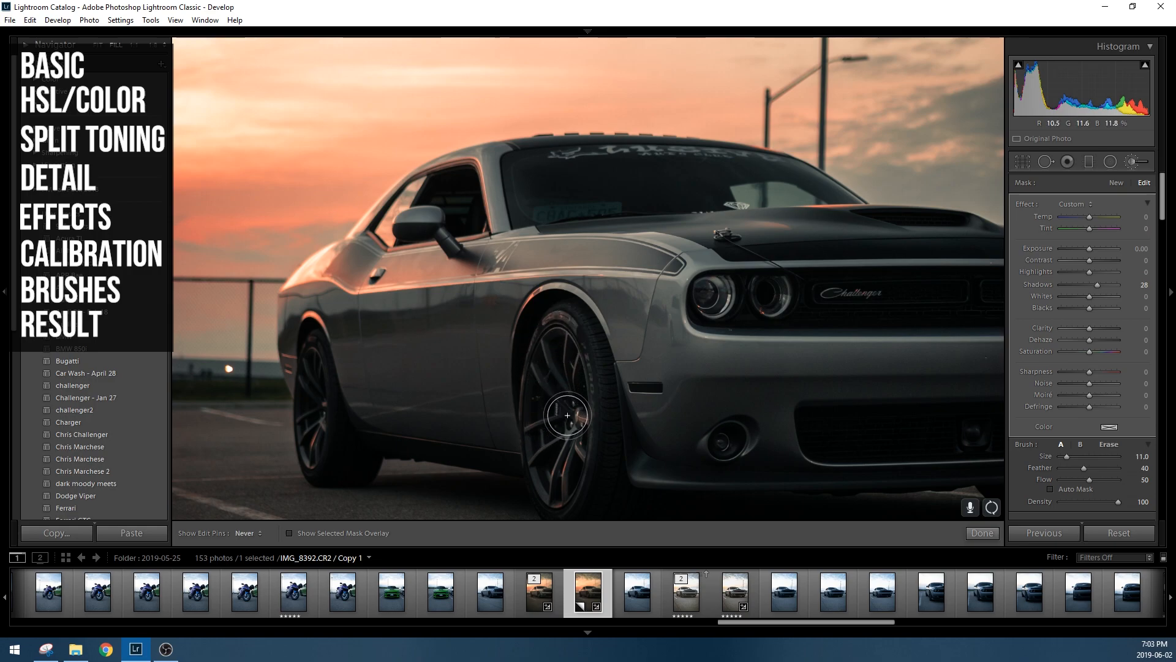
pyautogui.press('h')
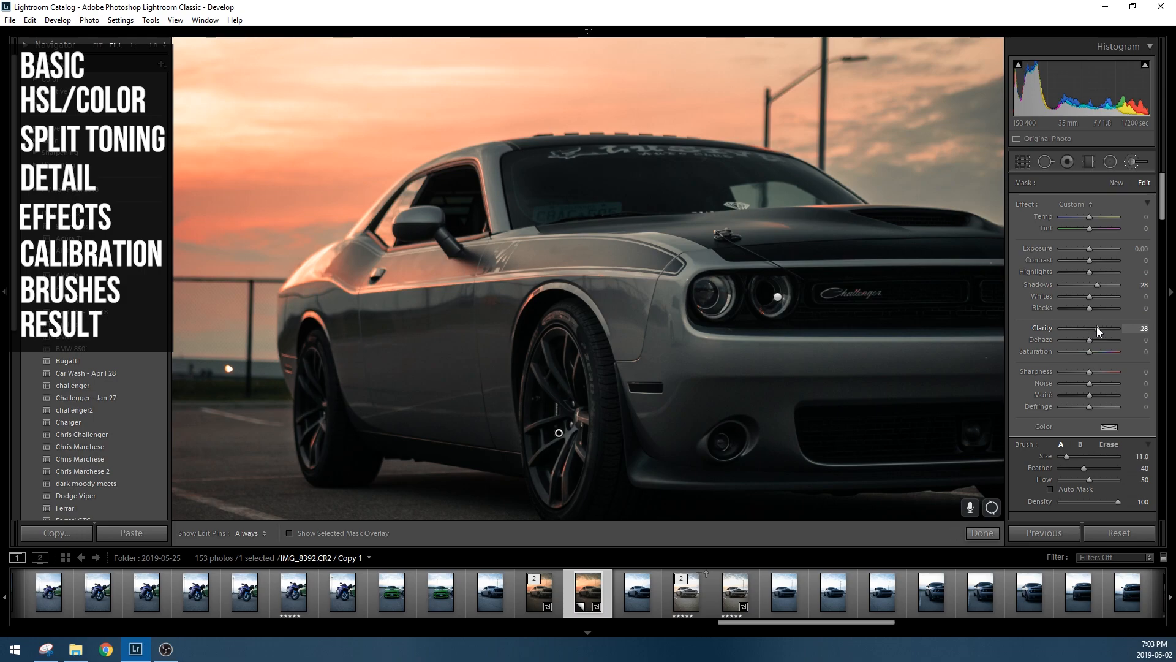
pyautogui.moveTo(1090, 371); pyautogui.dragTo(1101, 372)
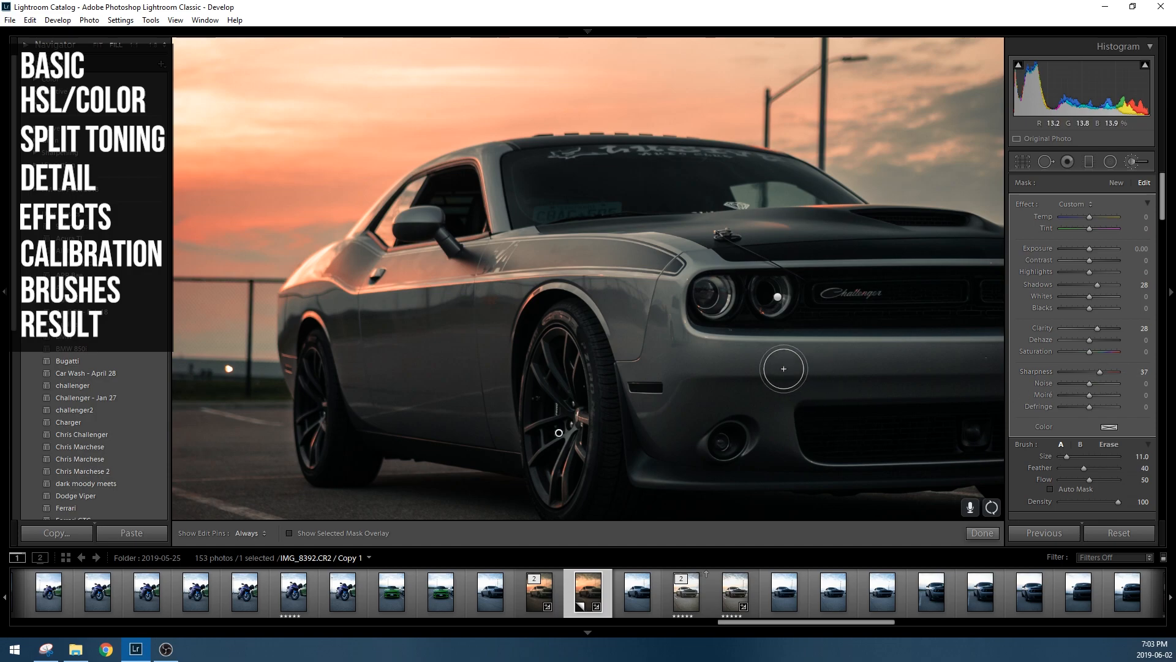
# Step: Show the selected mask overlay and fill in the wheel mask at the front wheel's upper and lower edges
pyautogui.moveTo(544, 377)
pyautogui.mouseDown()
pyautogui.moveTo(545, 468)
pyautogui.moveTo(559, 390)
pyautogui.moveTo(567, 402)
pyautogui.moveTo(559, 337)
pyautogui.mouseUp()
pyautogui.click(289, 532)
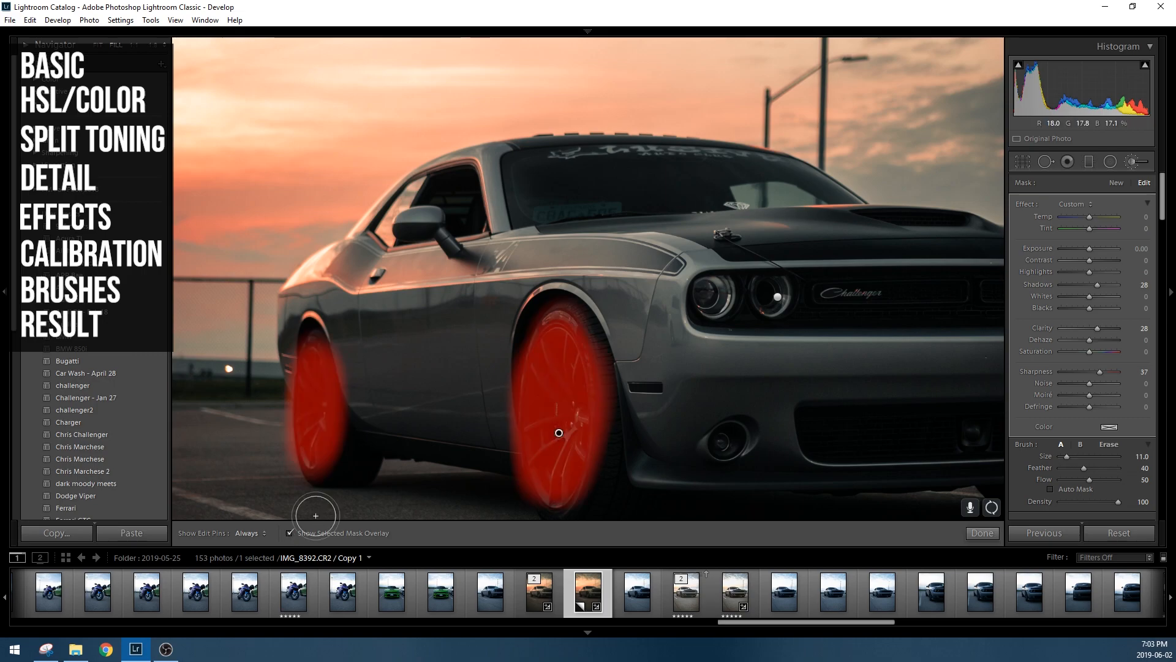
pyautogui.moveTo(559, 493); pyautogui.dragTo(550, 490)
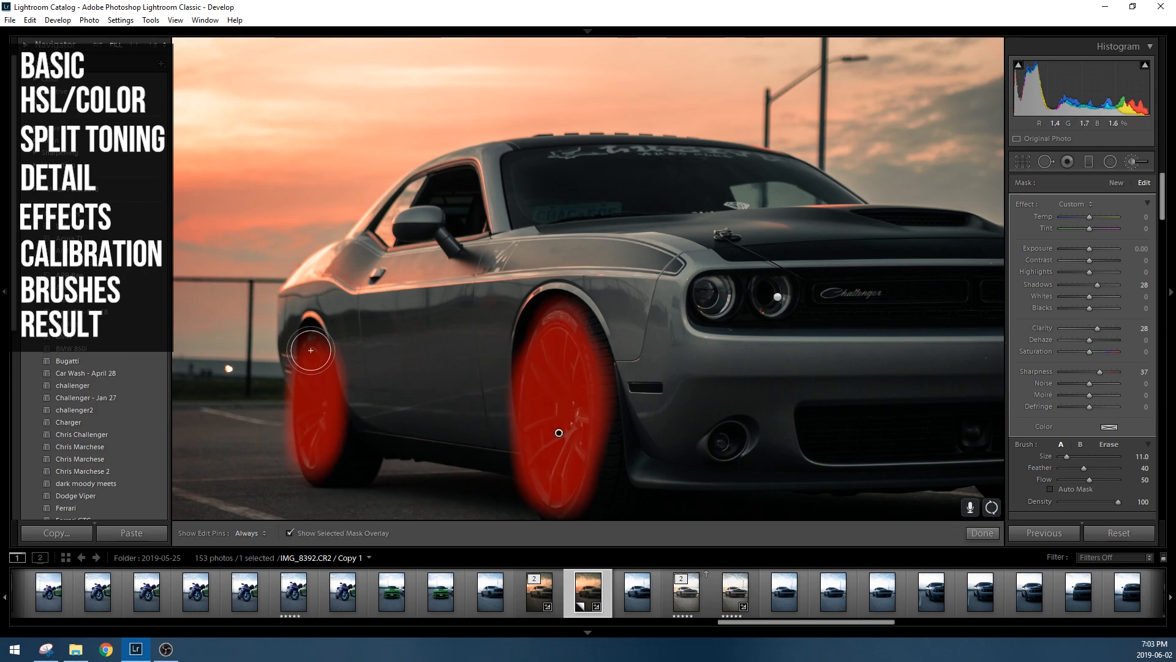
# Step: Erase the mask spill around the front wheel's edges with a size 7 erase brush, feather 49 and flow 48
pyautogui.scroll(-2, 598, 446)
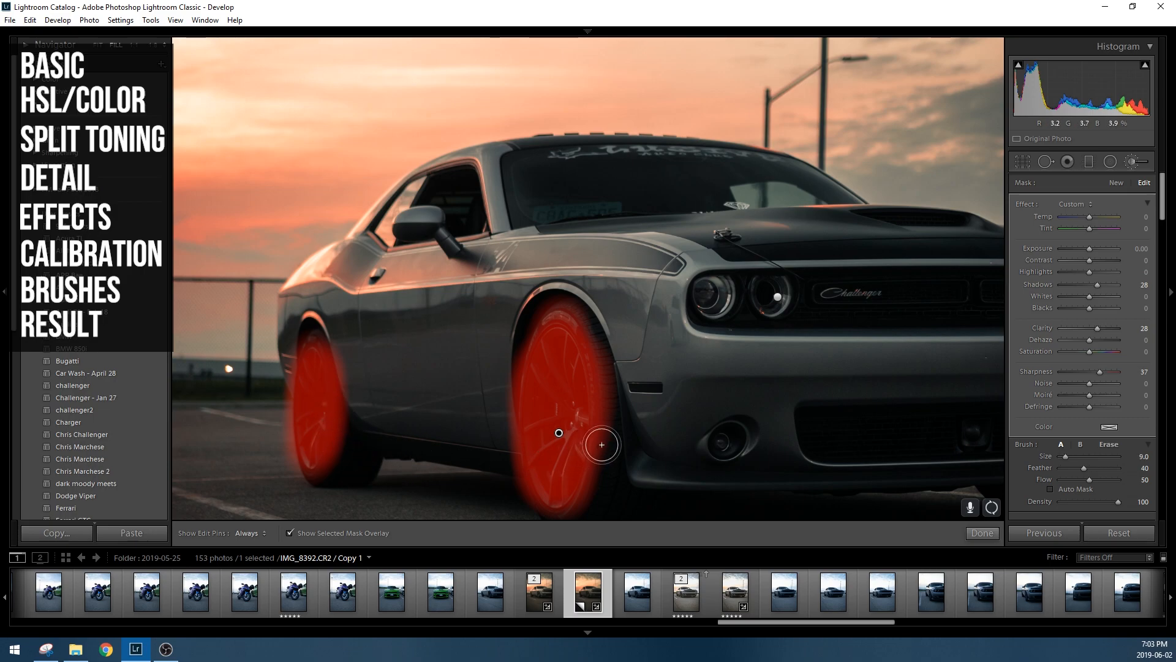
pyautogui.scroll(-1, 641, 427)
pyautogui.press('alt')
pyautogui.moveTo(612, 442)
pyautogui.mouseDown()
pyautogui.moveTo(612, 384)
pyautogui.moveTo(616, 430)
pyautogui.mouseUp()
pyautogui.press('alt')
pyautogui.moveTo(608, 331)
pyautogui.mouseDown()
pyautogui.moveTo(616, 413)
pyautogui.moveTo(592, 511)
pyautogui.moveTo(620, 396)
pyautogui.moveTo(601, 482)
pyautogui.mouseUp()
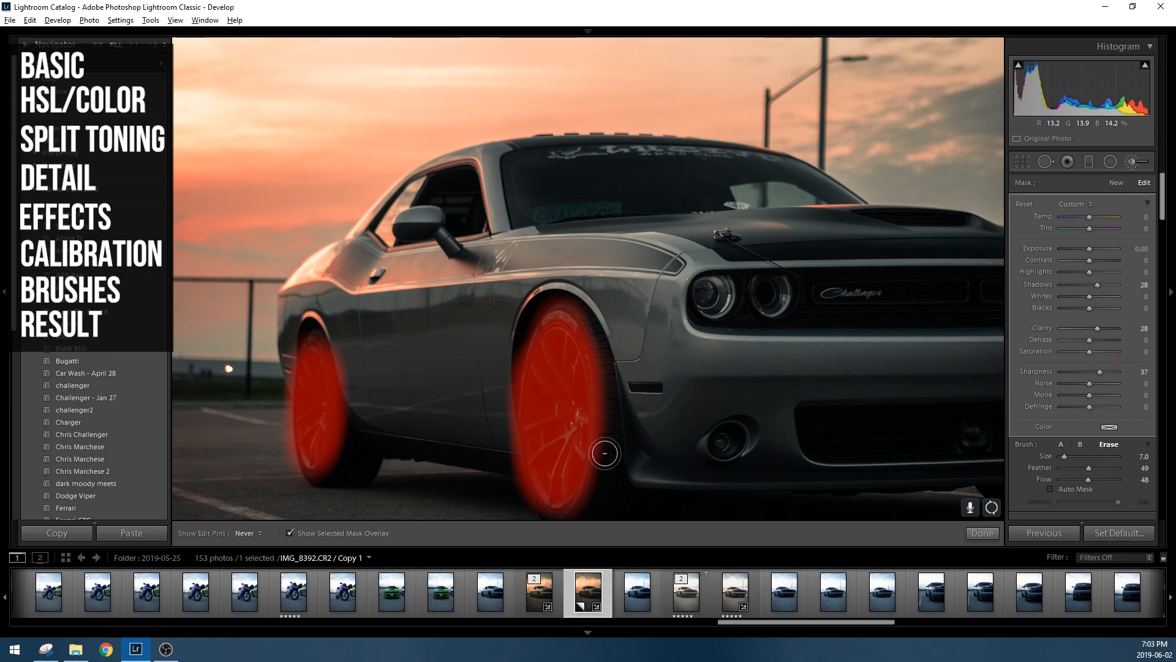
pyautogui.moveTo(601, 300); pyautogui.dragTo(583, 302)
pyautogui.press('alt')
pyautogui.moveTo(507, 493)
pyautogui.mouseDown()
pyautogui.moveTo(503, 454)
pyautogui.moveTo(514, 512)
pyautogui.mouseUp()
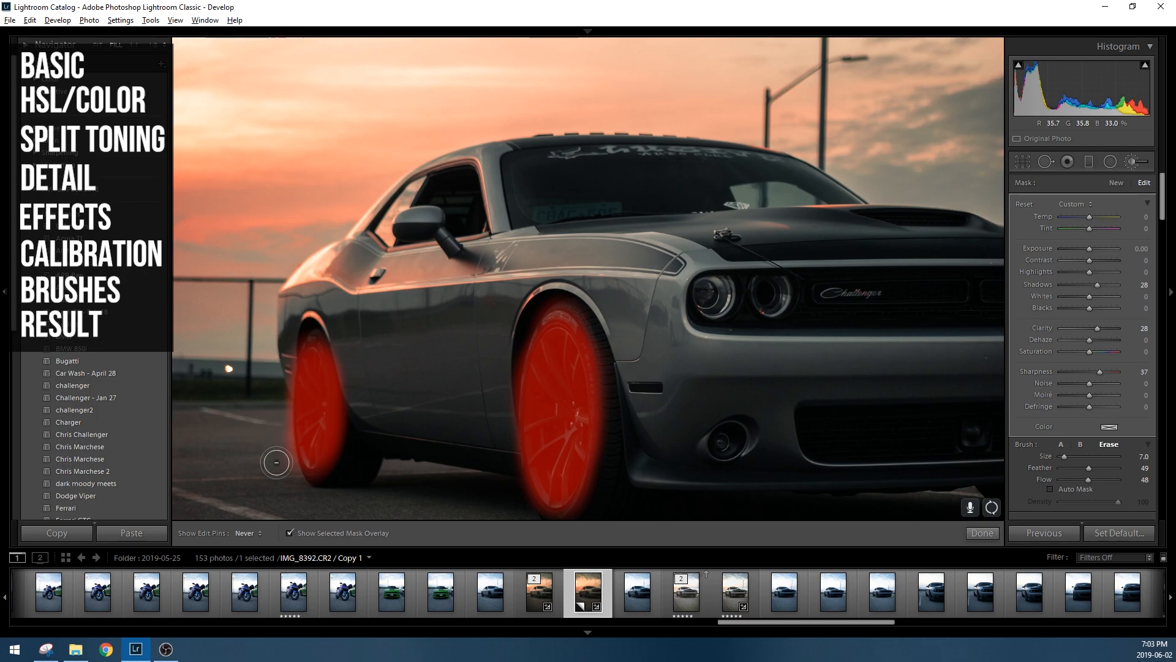
# Step: Erase the wheel mask's spill around the rear wheel's edges, hide the mask overlay and fit the whole photo in view
pyautogui.moveTo(281, 472); pyautogui.dragTo(286, 423)
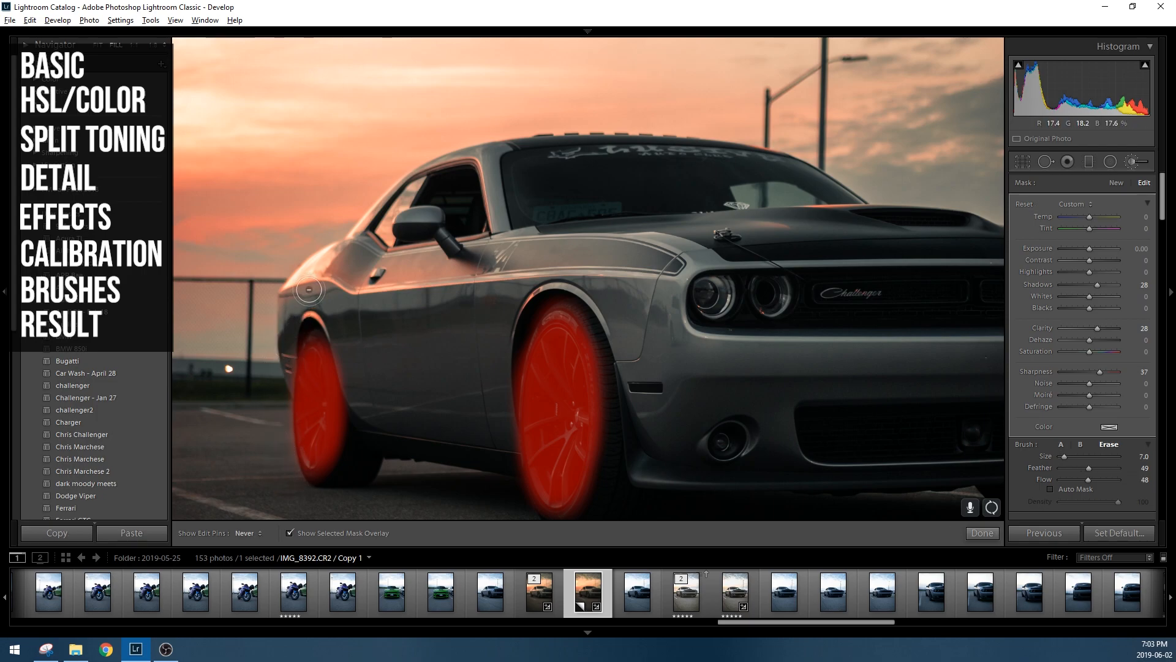
pyautogui.moveTo(344, 378); pyautogui.dragTo(334, 334)
pyautogui.press('space')
pyautogui.moveTo(356, 466)
pyautogui.mouseDown()
pyautogui.moveTo(354, 378)
pyautogui.moveTo(358, 420)
pyautogui.moveTo(330, 481)
pyautogui.moveTo(359, 473)
pyautogui.moveTo(319, 483)
pyautogui.moveTo(346, 454)
pyautogui.moveTo(350, 414)
pyautogui.moveTo(305, 318)
pyautogui.moveTo(346, 368)
pyautogui.mouseUp()
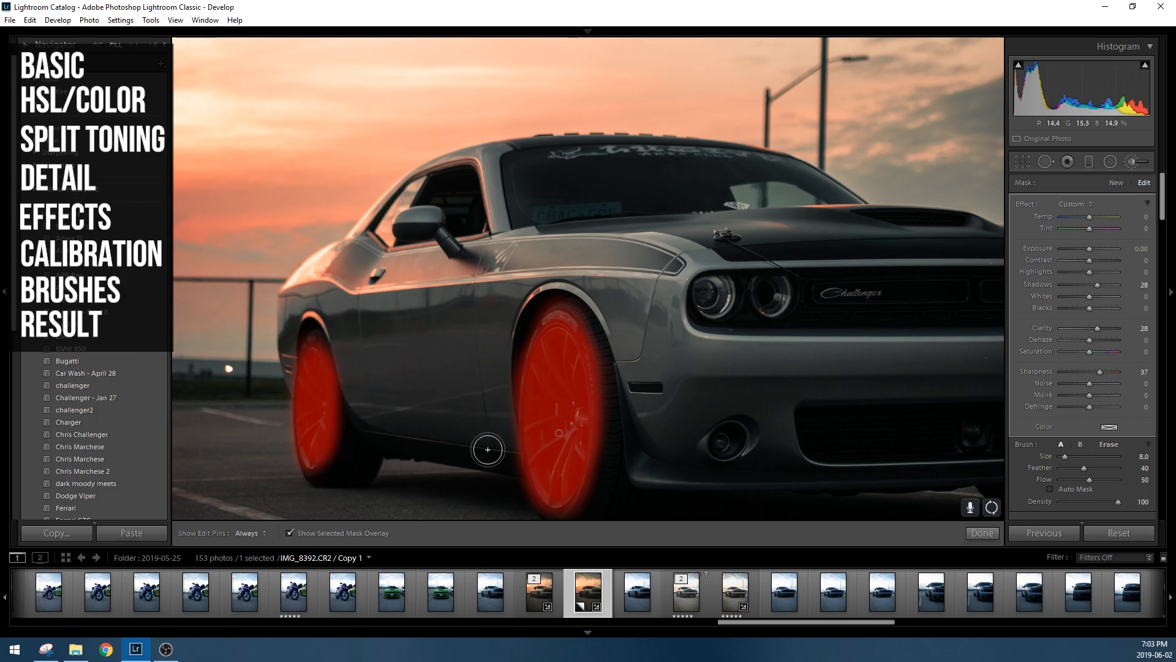
pyautogui.click(291, 533)
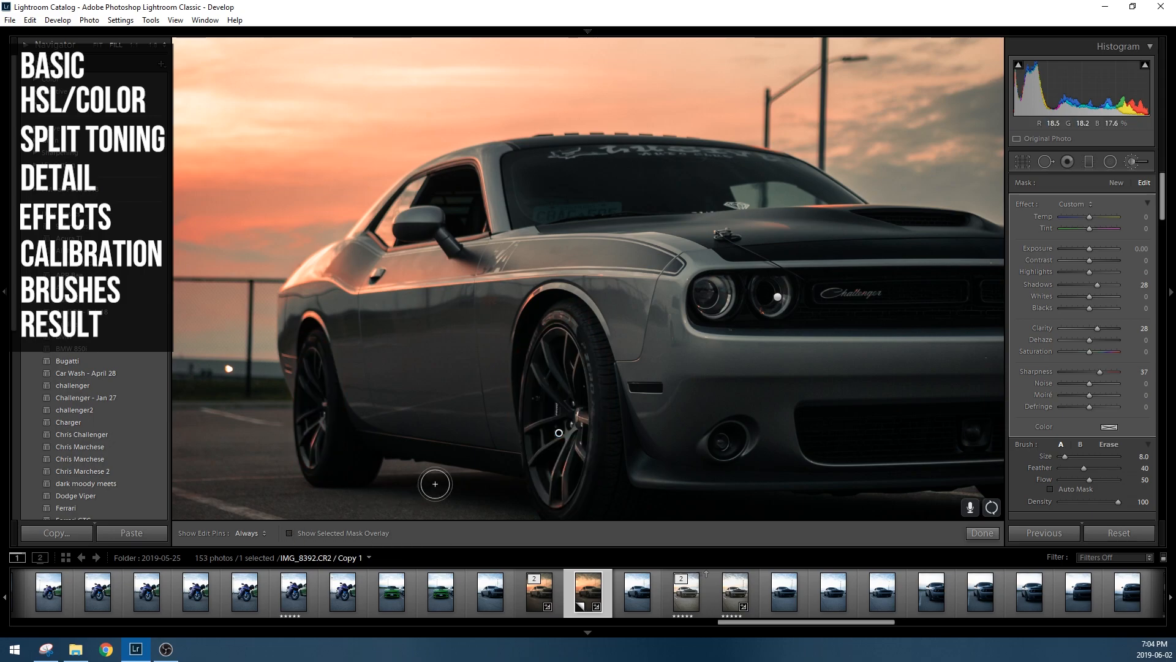
pyautogui.click(100, 44)
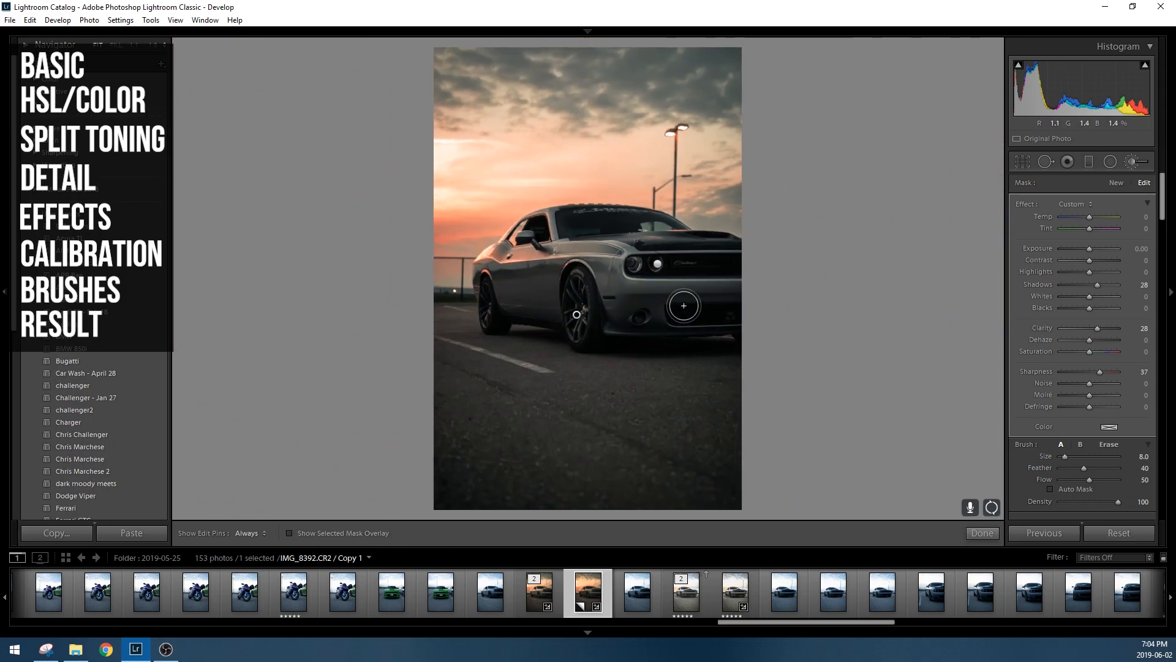
# Step: Start a new Exposure brush mask at size 10 with exposure at 0.00 and begin painting over the car
pyautogui.click(1135, 163)
pyautogui.click(1134, 163)
pyautogui.click(1087, 205)
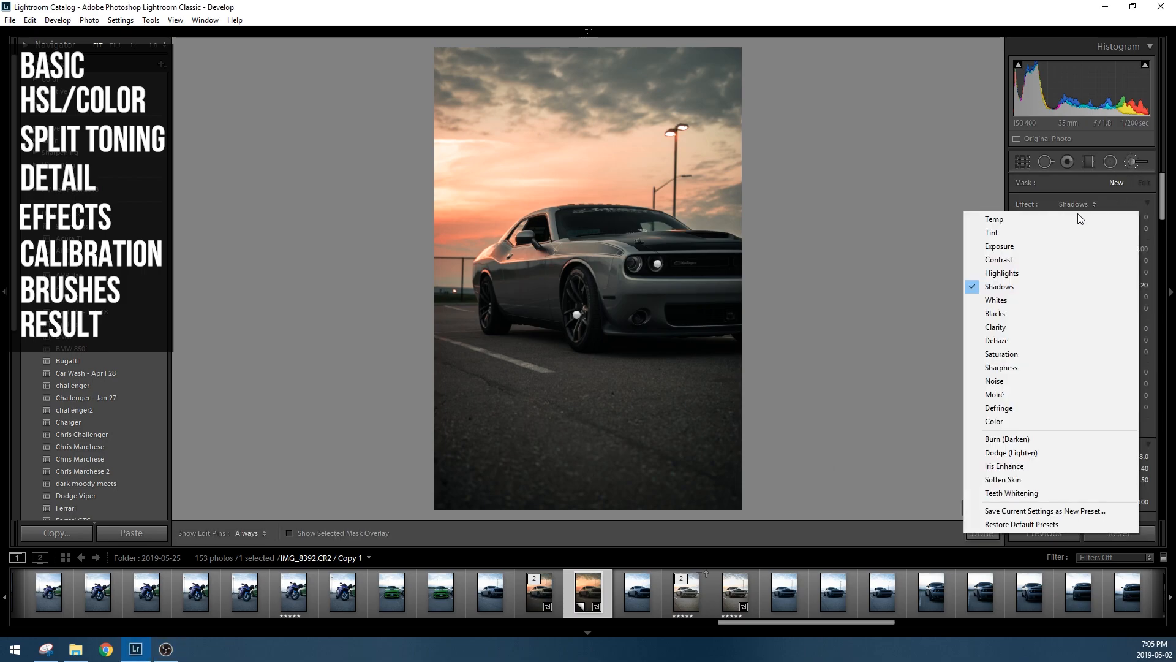
pyautogui.click(1028, 246)
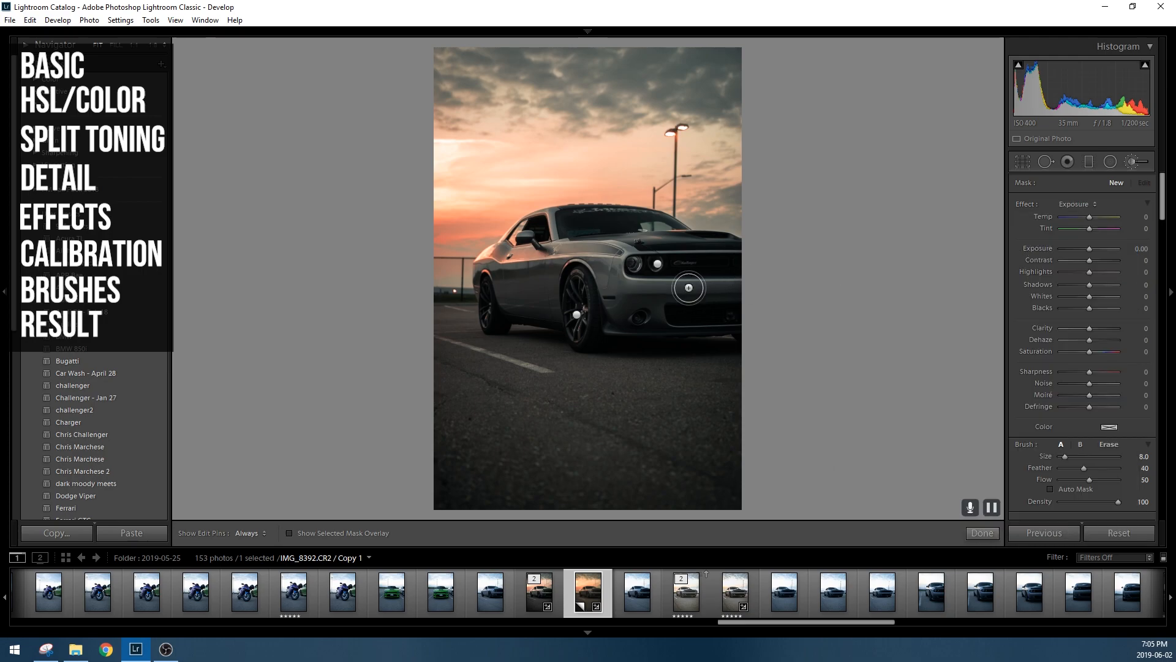
pyautogui.scroll(2, 609, 293)
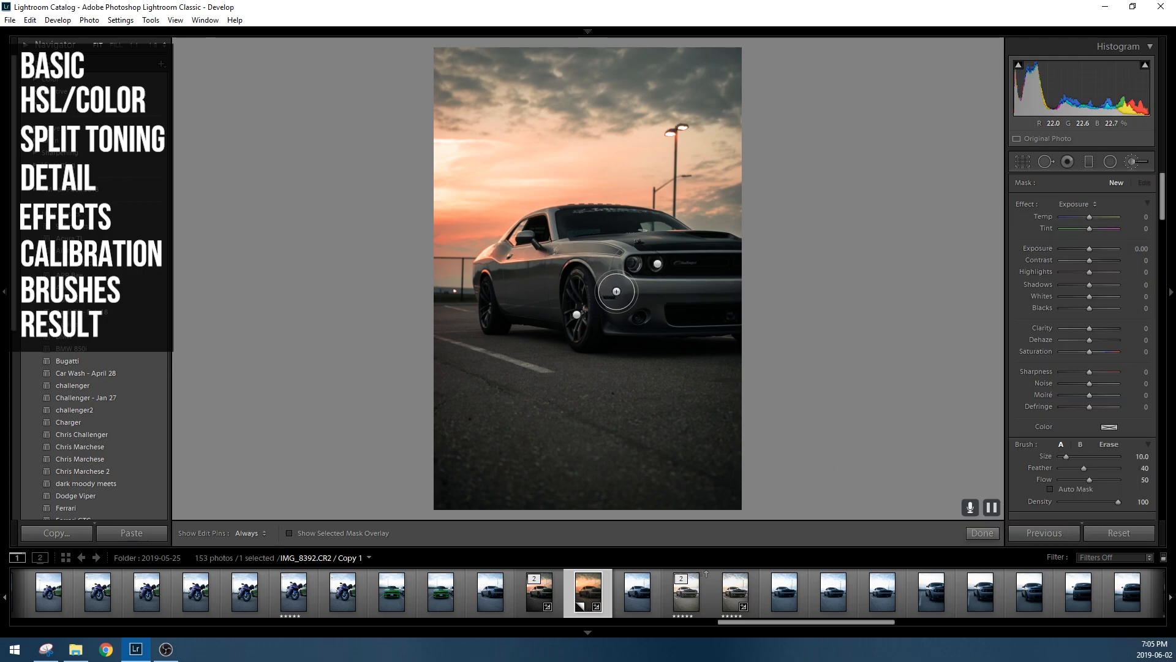
pyautogui.press('h')
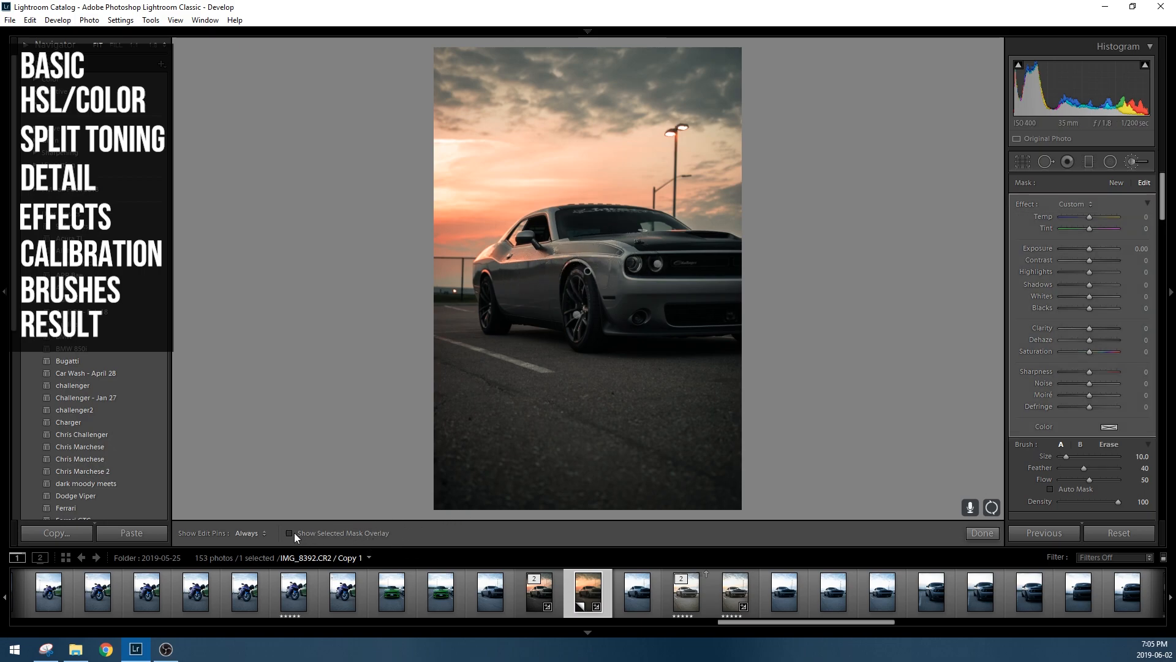
# Step: Show the selected mask overlay and paint the new mask over the entire car, including the body, windows and wheels
pyautogui.click(291, 533)
pyautogui.moveTo(564, 286)
pyautogui.mouseDown()
pyautogui.moveTo(688, 289)
pyautogui.moveTo(579, 312)
pyautogui.moveTo(760, 316)
pyautogui.moveTo(623, 286)
pyautogui.moveTo(607, 269)
pyautogui.moveTo(755, 255)
pyautogui.moveTo(606, 245)
pyautogui.moveTo(651, 236)
pyautogui.moveTo(568, 238)
pyautogui.moveTo(645, 233)
pyautogui.moveTo(559, 235)
pyautogui.moveTo(608, 222)
pyautogui.moveTo(586, 237)
pyautogui.moveTo(681, 242)
pyautogui.moveTo(594, 222)
pyautogui.moveTo(525, 238)
pyautogui.moveTo(550, 237)
pyautogui.moveTo(473, 271)
pyautogui.moveTo(519, 273)
pyautogui.moveTo(501, 309)
pyautogui.moveTo(501, 274)
pyautogui.moveTo(486, 312)
pyautogui.moveTo(497, 314)
pyautogui.moveTo(497, 271)
pyautogui.moveTo(598, 308)
pyautogui.moveTo(508, 303)
pyautogui.moveTo(581, 301)
pyautogui.moveTo(496, 285)
pyautogui.moveTo(501, 265)
pyautogui.moveTo(536, 244)
pyautogui.mouseUp()
pyautogui.press('h')
pyautogui.press('h')
pyautogui.moveTo(576, 294)
pyautogui.mouseDown()
pyautogui.moveTo(598, 327)
pyautogui.moveTo(603, 268)
pyautogui.moveTo(515, 238)
pyautogui.moveTo(574, 221)
pyautogui.moveTo(547, 227)
pyautogui.moveTo(617, 227)
pyautogui.moveTo(657, 249)
pyautogui.mouseUp()
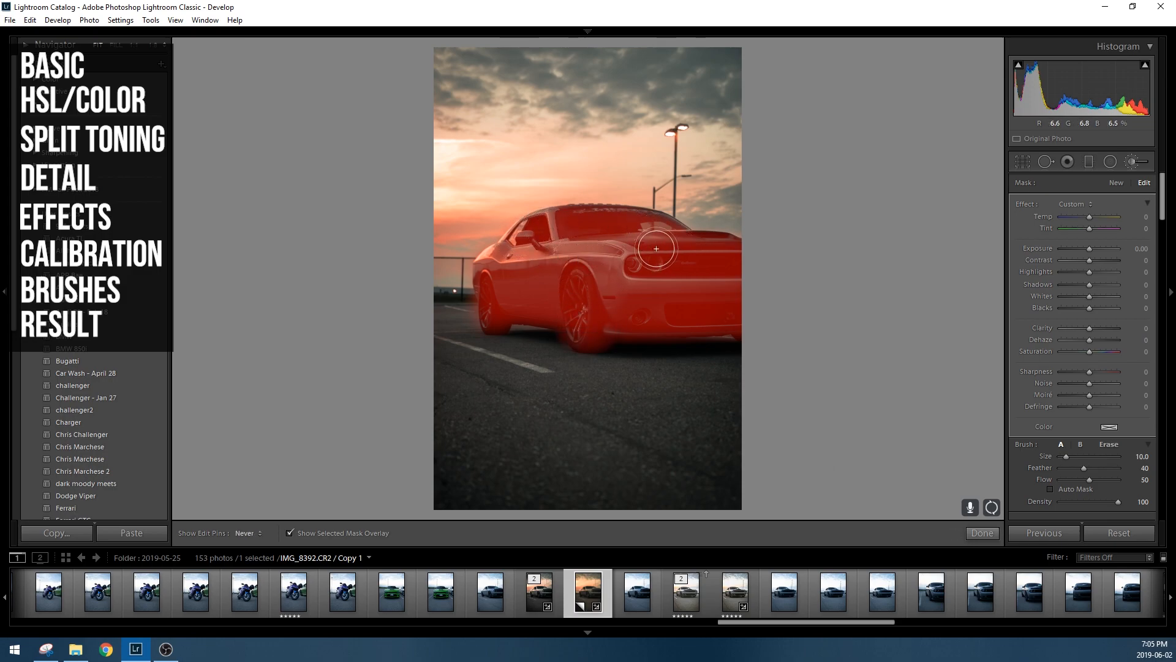
# Step: Hide the mask overlay and raise the whole-car mask's Exposure slightly
pyautogui.click(291, 532)
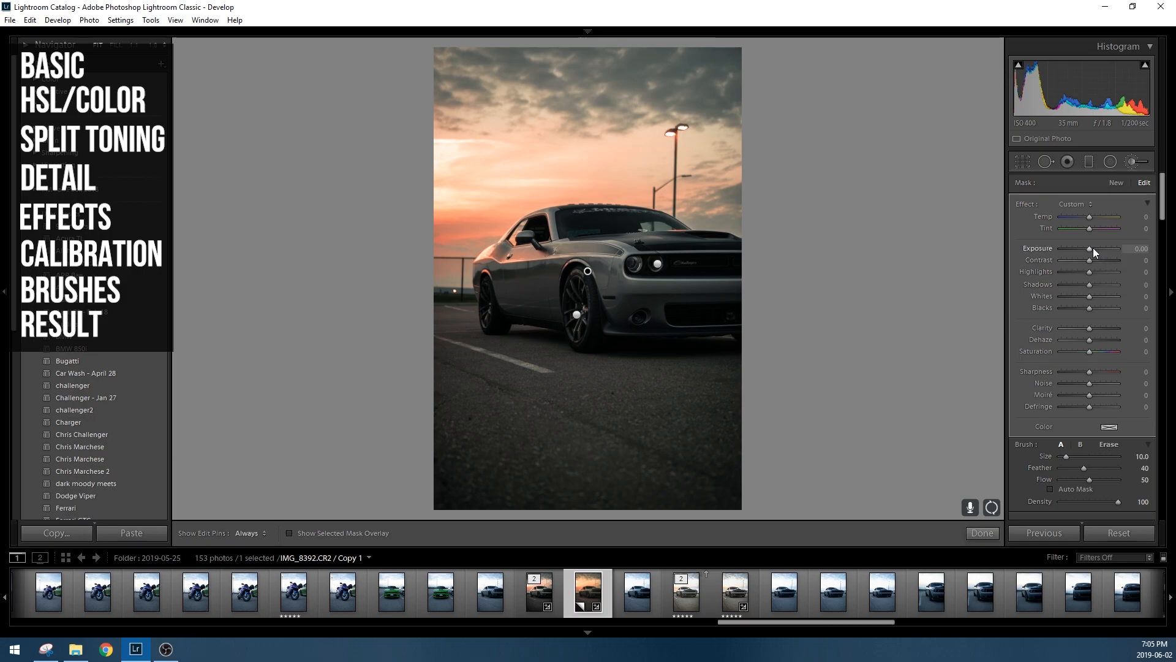
pyautogui.moveTo(1093, 248); pyautogui.dragTo(1096, 247)
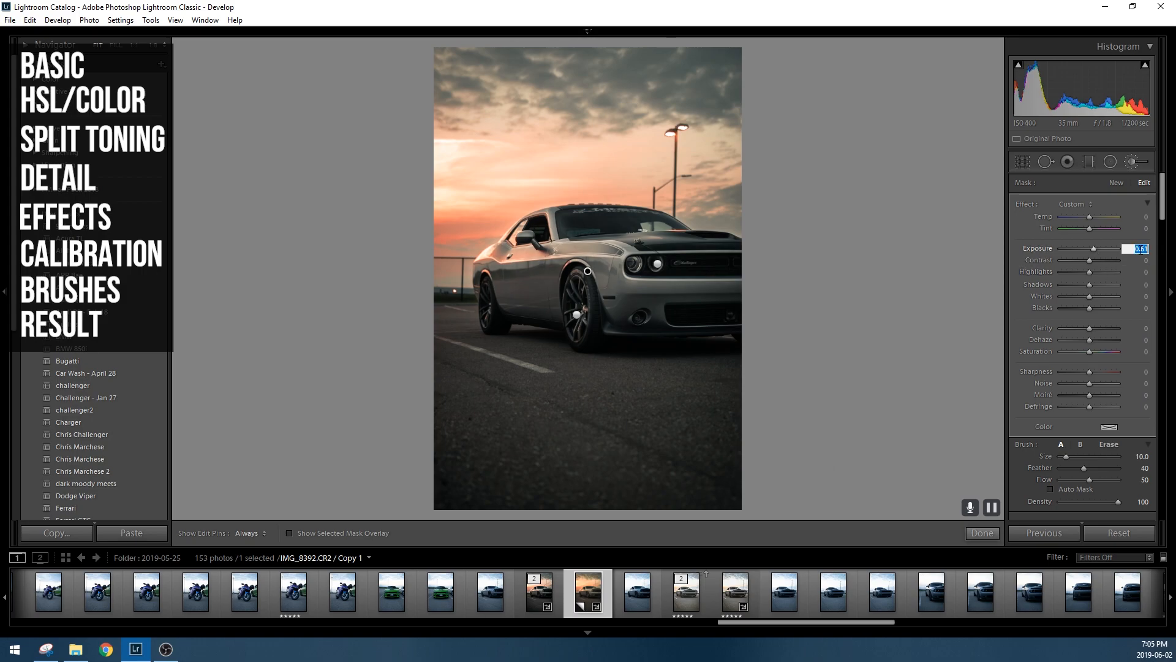
pyautogui.press('Up')
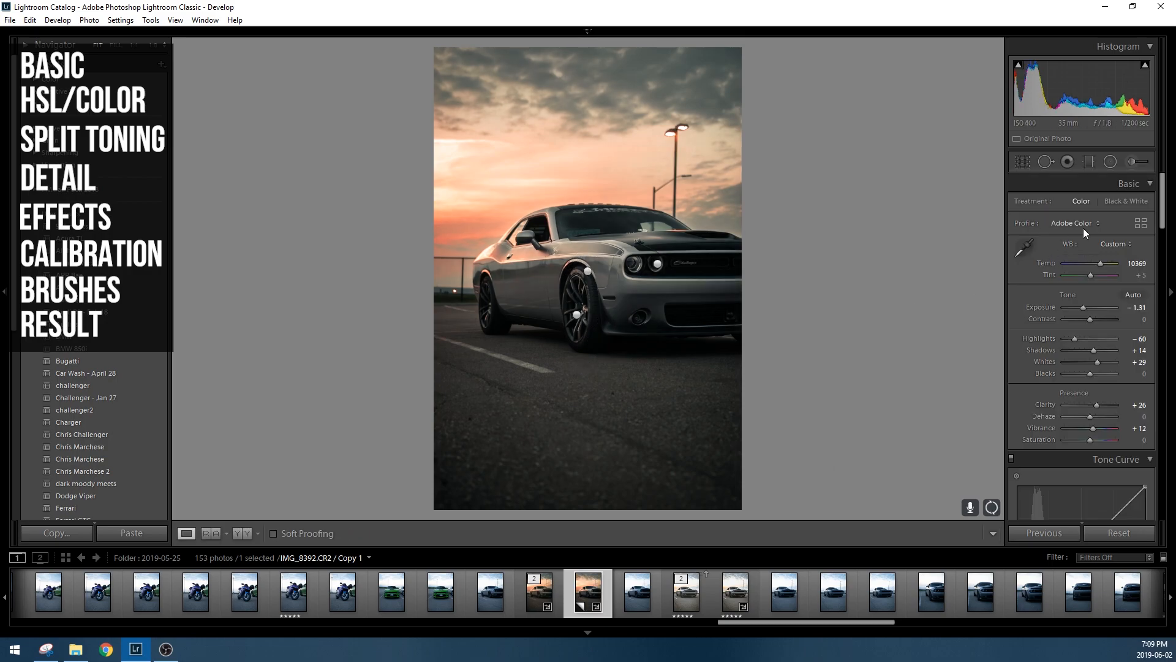
# Step: Paint a new size 10 Exposure brush mask over the car's front end and set its Exposure to 0.44
pyautogui.click(1127, 179)
pyautogui.click(1131, 162)
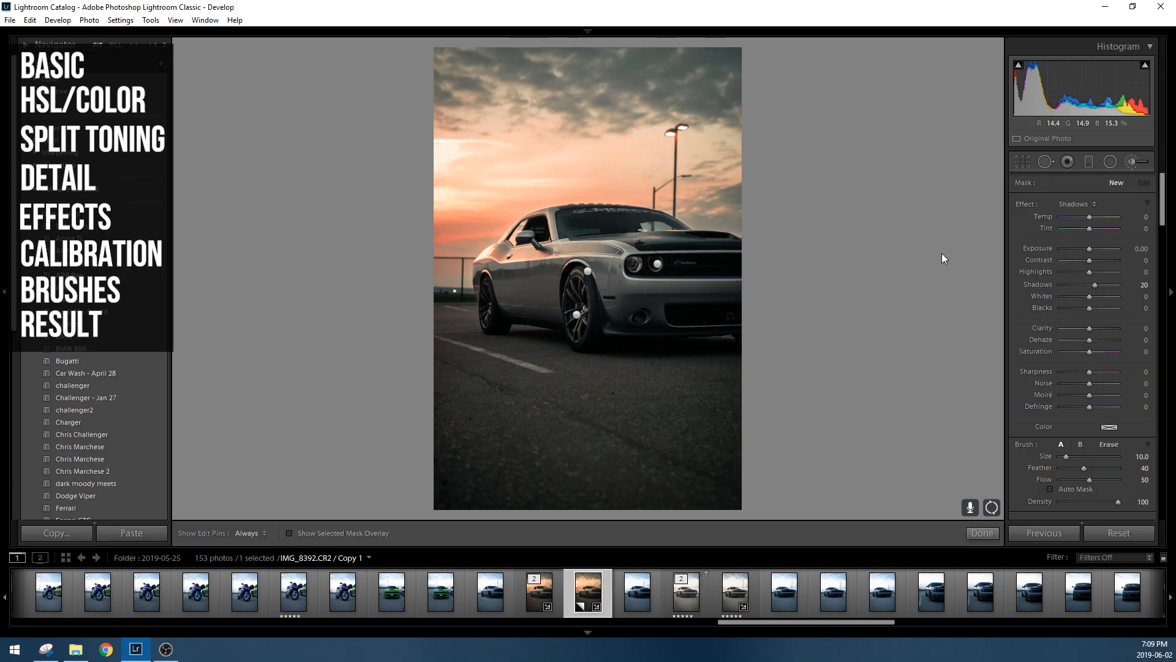
pyautogui.click(1077, 204)
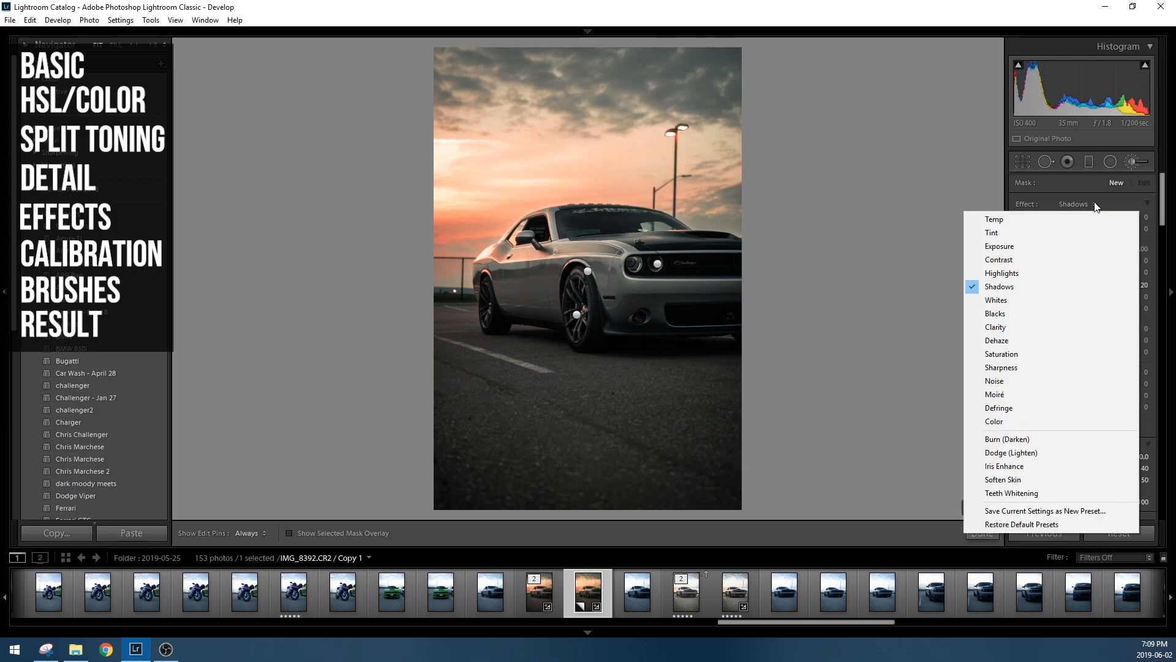
pyautogui.click(1031, 251)
pyautogui.press('h')
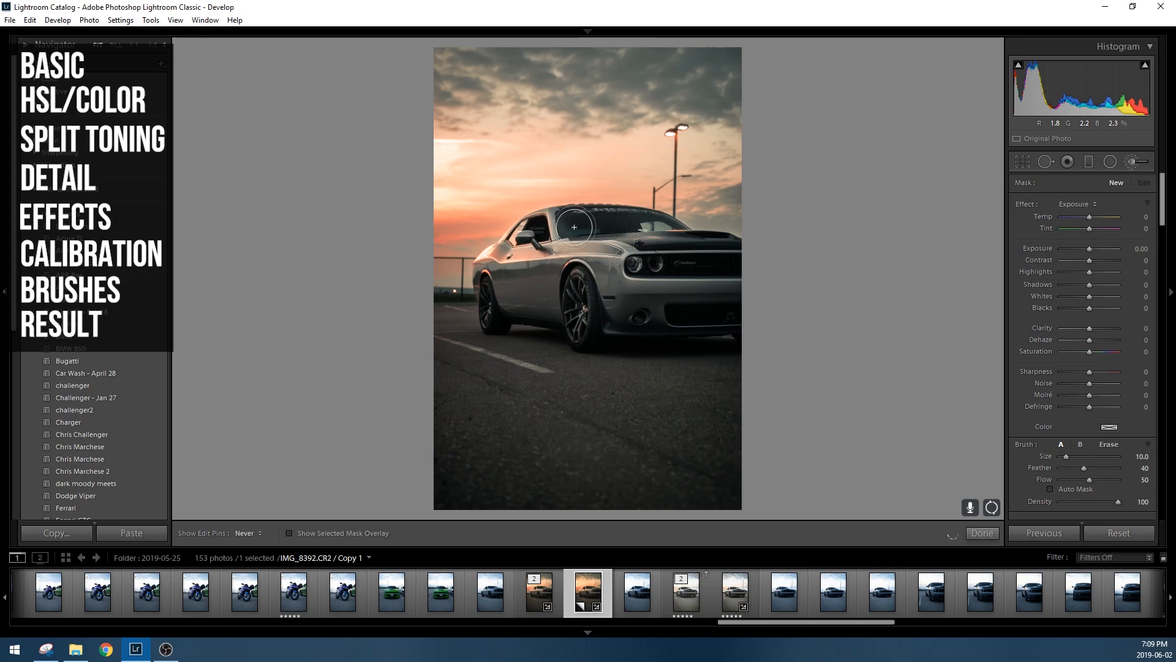
pyautogui.press('h')
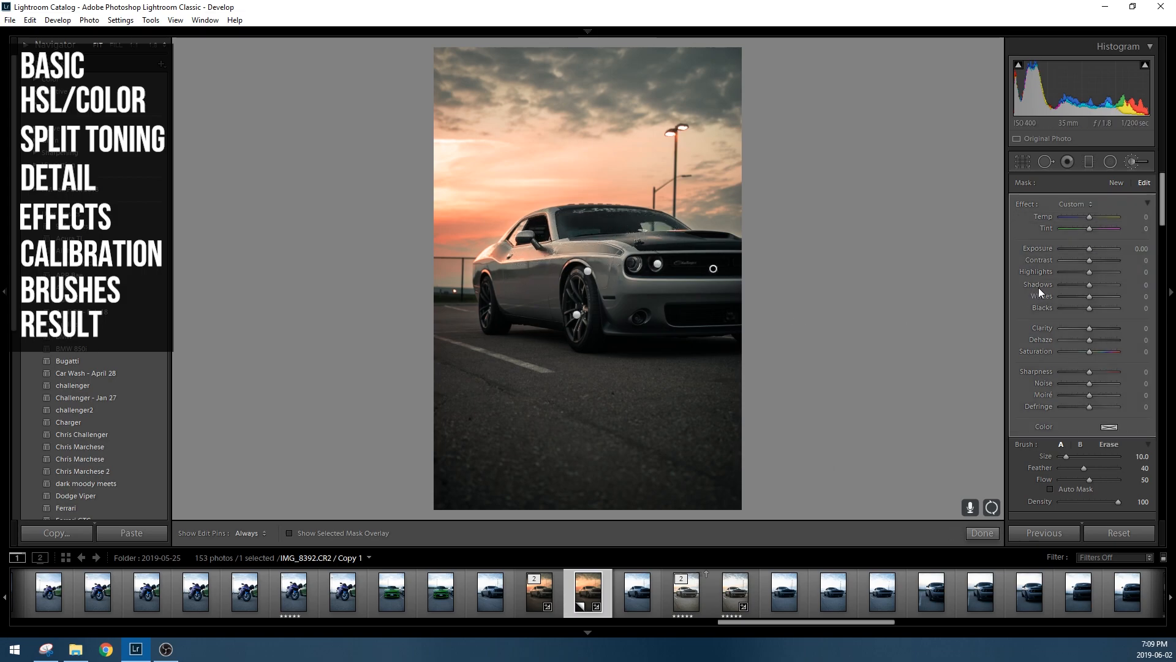
pyautogui.moveTo(1090, 250); pyautogui.dragTo(1092, 249)
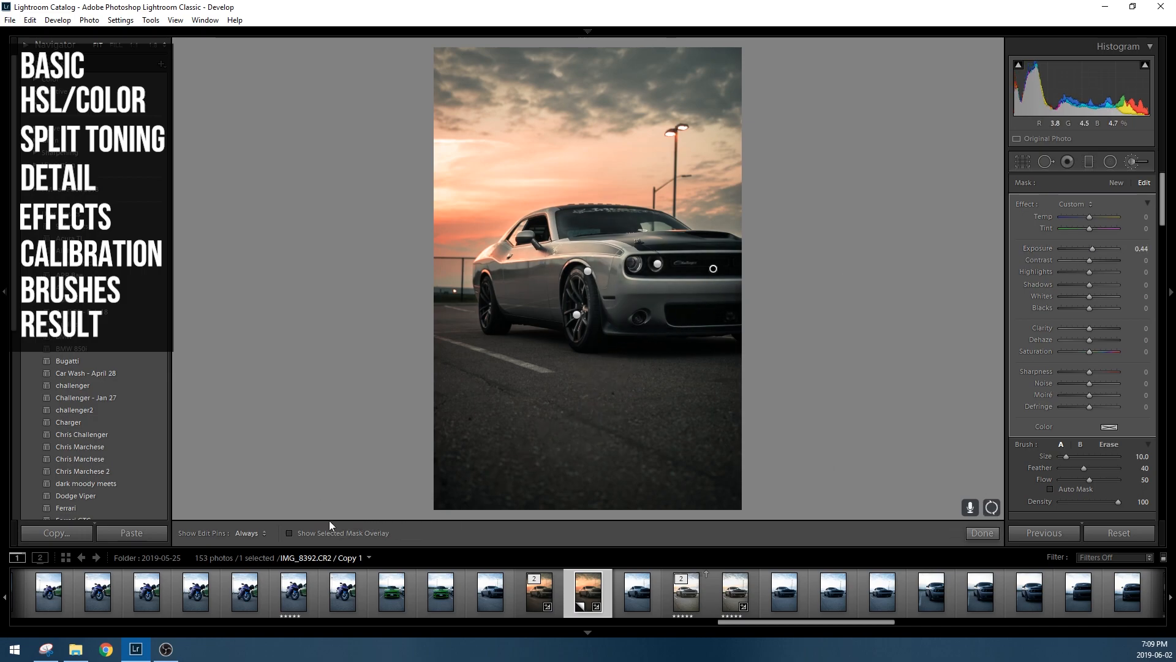
# Step: Erase the front-end mask from the front wheel, windshield and fender with a size 7 erase brush, hiding the overlay and leaving the brush when done
pyautogui.click(290, 530)
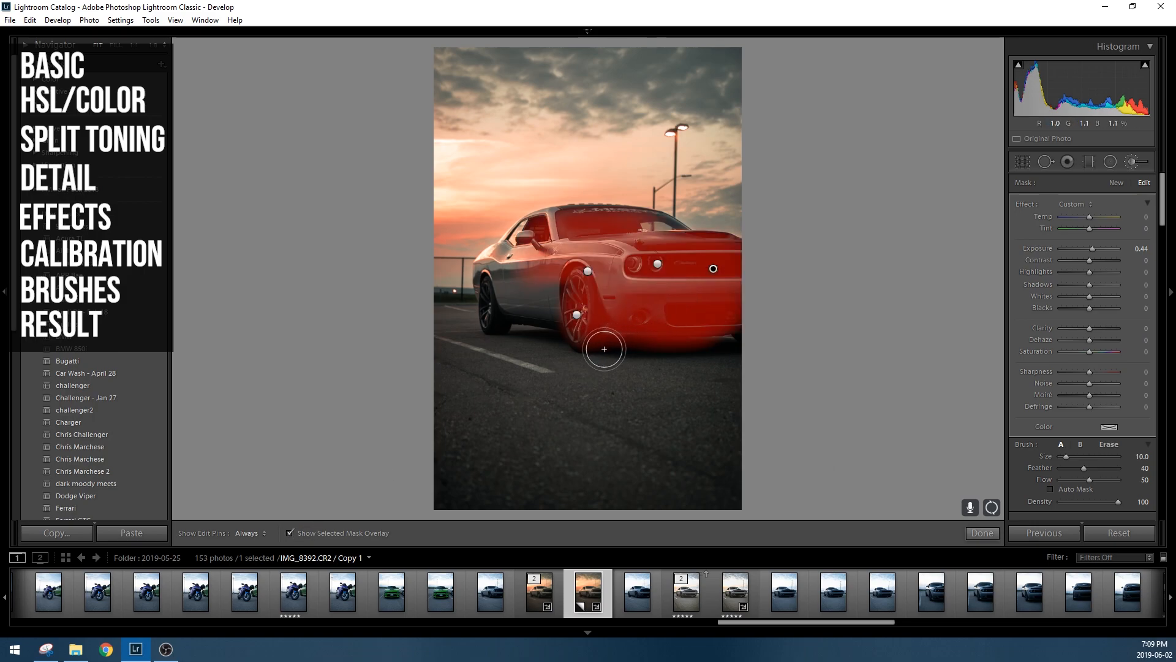
pyautogui.moveTo(582, 331)
pyautogui.mouseDown()
pyautogui.moveTo(696, 340)
pyautogui.moveTo(628, 340)
pyautogui.moveTo(539, 298)
pyautogui.moveTo(666, 353)
pyautogui.moveTo(555, 316)
pyautogui.moveTo(546, 327)
pyautogui.moveTo(623, 342)
pyautogui.moveTo(597, 346)
pyautogui.moveTo(652, 348)
pyautogui.moveTo(561, 286)
pyautogui.moveTo(577, 229)
pyautogui.moveTo(552, 251)
pyautogui.moveTo(546, 294)
pyautogui.moveTo(528, 284)
pyautogui.moveTo(578, 232)
pyautogui.mouseUp()
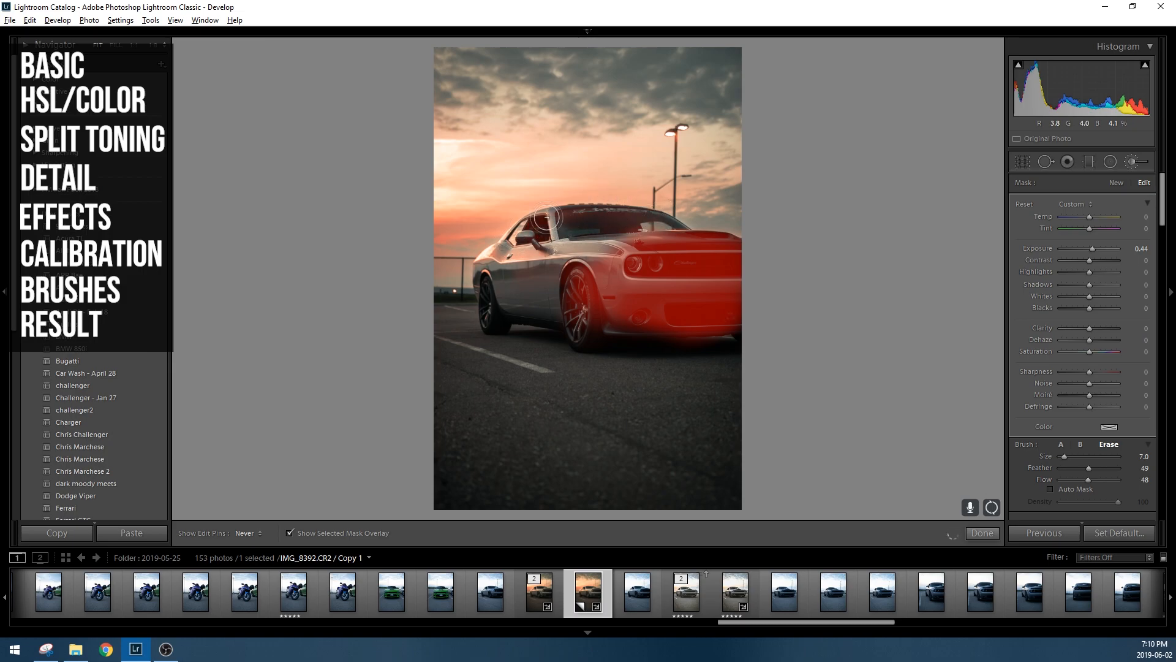
pyautogui.moveTo(591, 247)
pyautogui.mouseDown()
pyautogui.moveTo(610, 323)
pyautogui.moveTo(666, 344)
pyautogui.moveTo(555, 283)
pyautogui.moveTo(629, 320)
pyautogui.moveTo(569, 289)
pyautogui.moveTo(600, 281)
pyautogui.moveTo(721, 364)
pyautogui.moveTo(564, 255)
pyautogui.mouseUp()
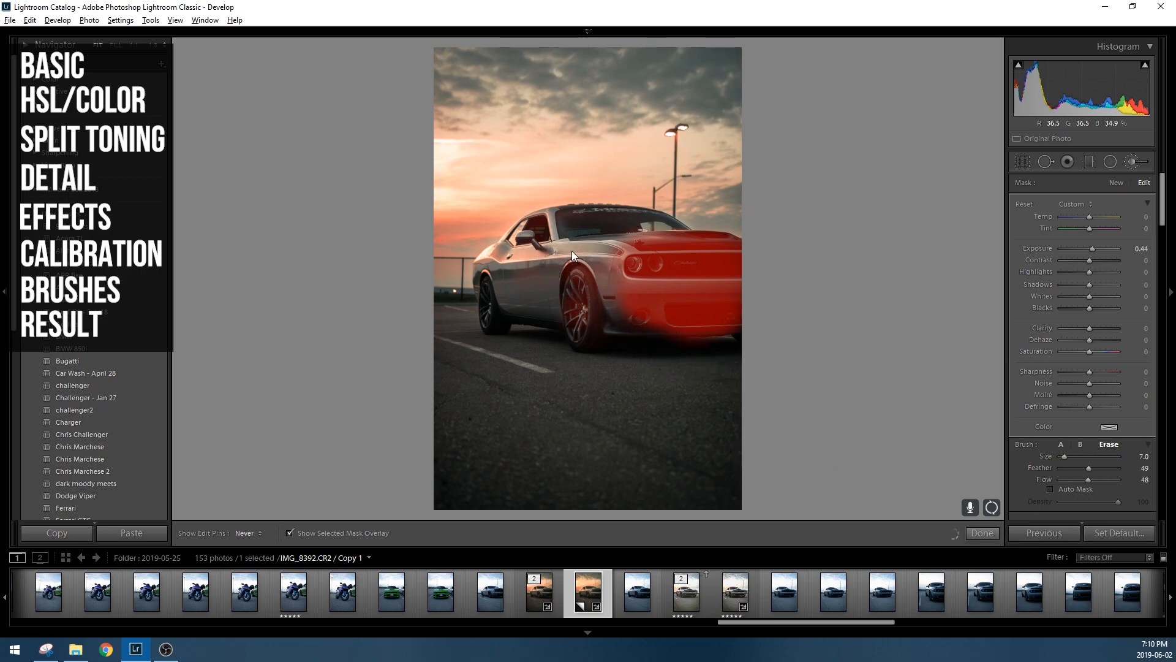
pyautogui.moveTo(691, 233); pyautogui.dragTo(642, 229)
pyautogui.press('h')
pyautogui.press('h')
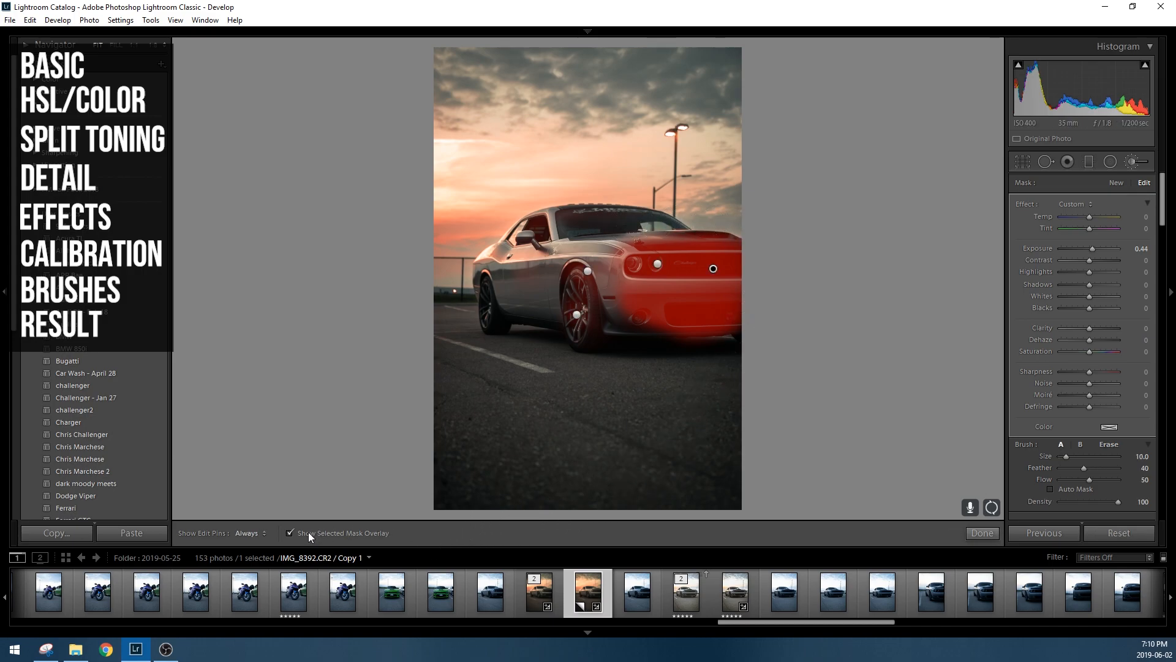
pyautogui.click(290, 532)
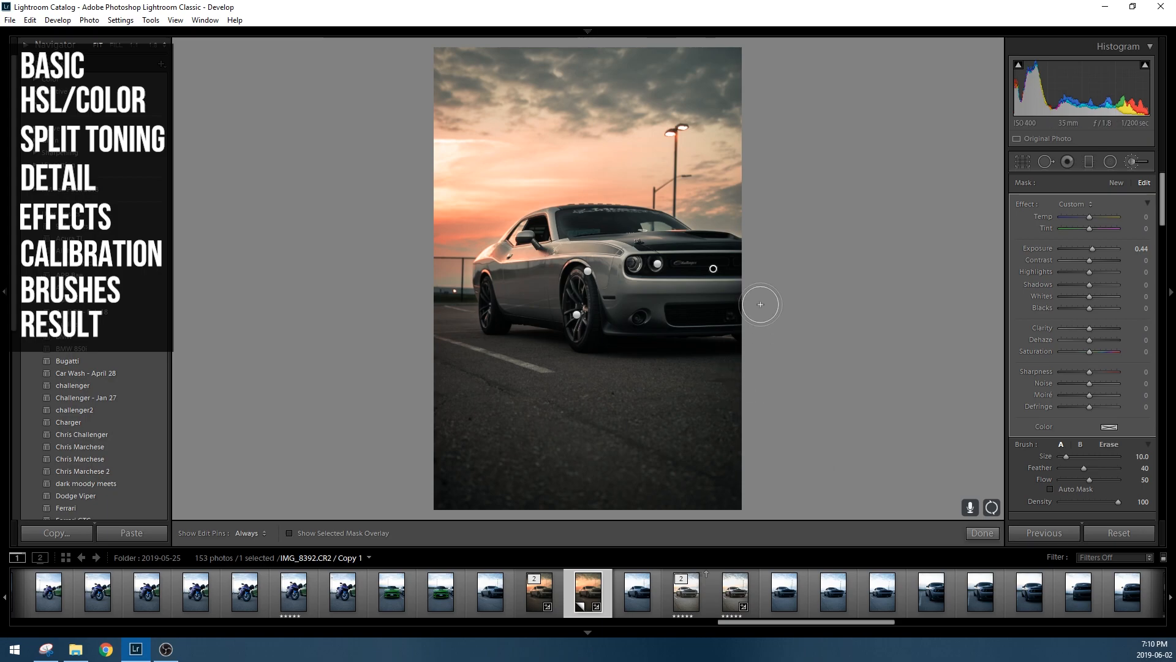
pyautogui.press('k')
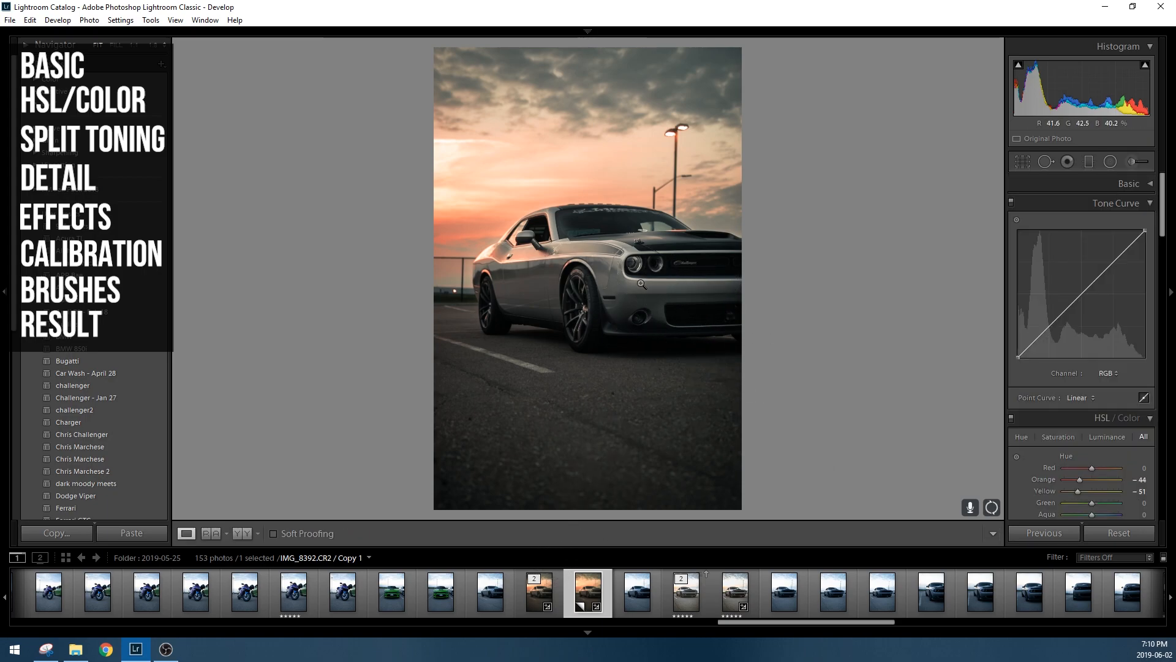
# Step: Examine the headlights, grille, hood and front fender in close-up
pyautogui.click(618, 266)
pyautogui.moveTo(734, 284); pyautogui.dragTo(424, 260)
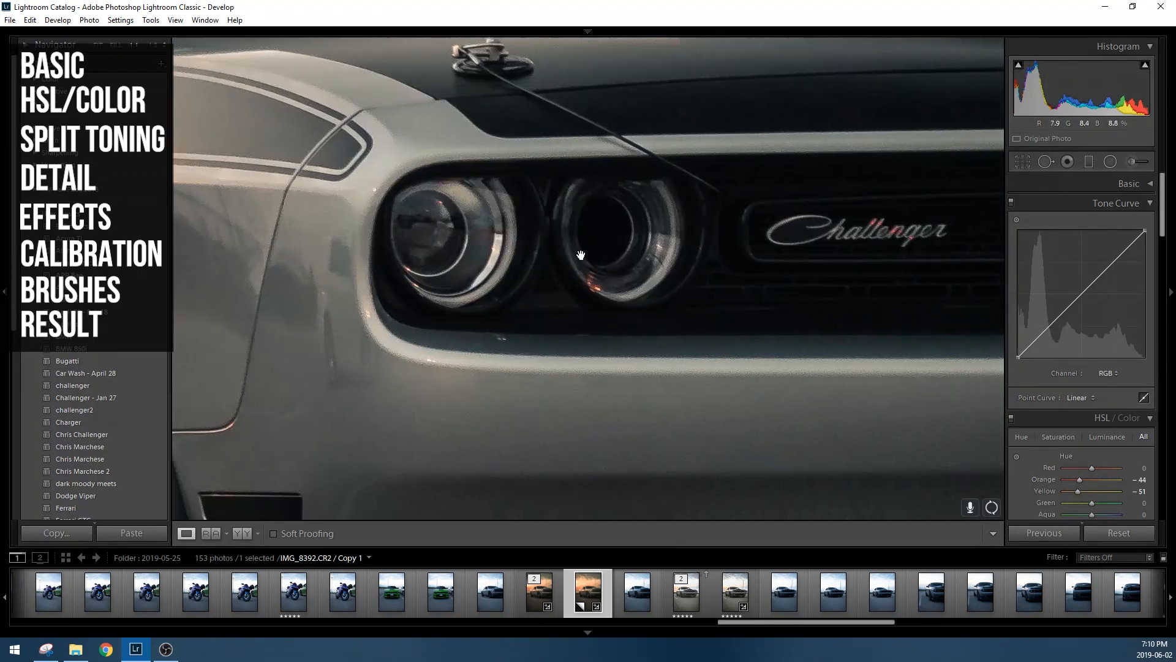
pyautogui.moveTo(644, 245); pyautogui.dragTo(307, 352)
pyautogui.moveTo(415, 234); pyautogui.dragTo(760, 377)
pyautogui.moveTo(431, 315); pyautogui.dragTo(701, 275)
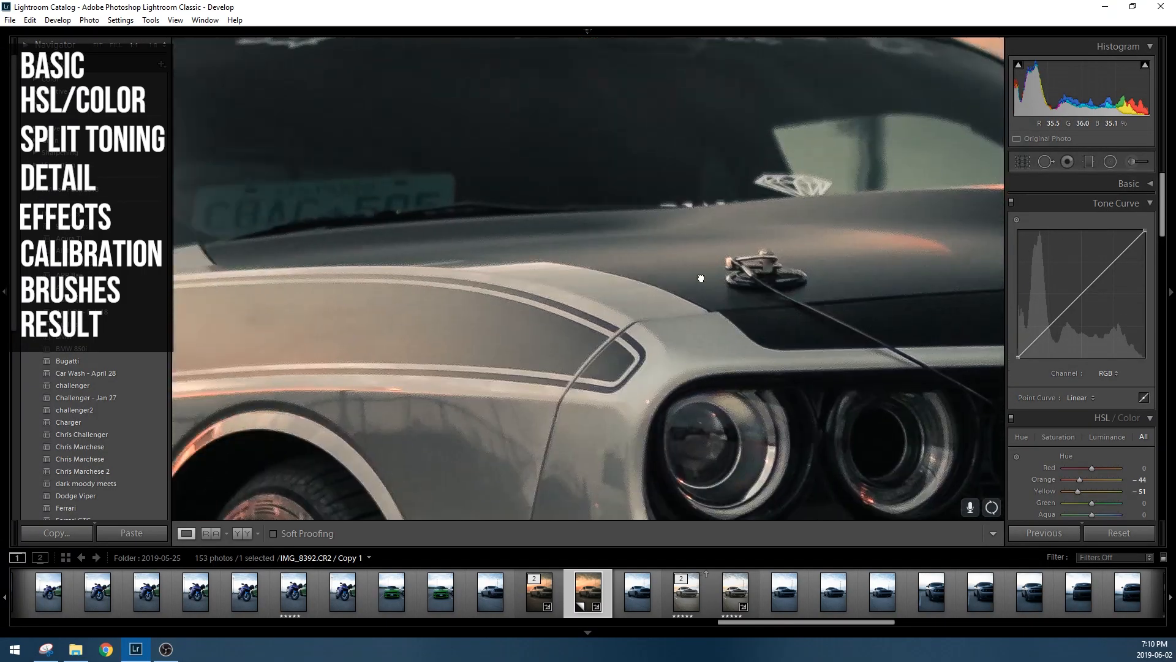
pyautogui.moveTo(433, 296); pyautogui.dragTo(693, 417)
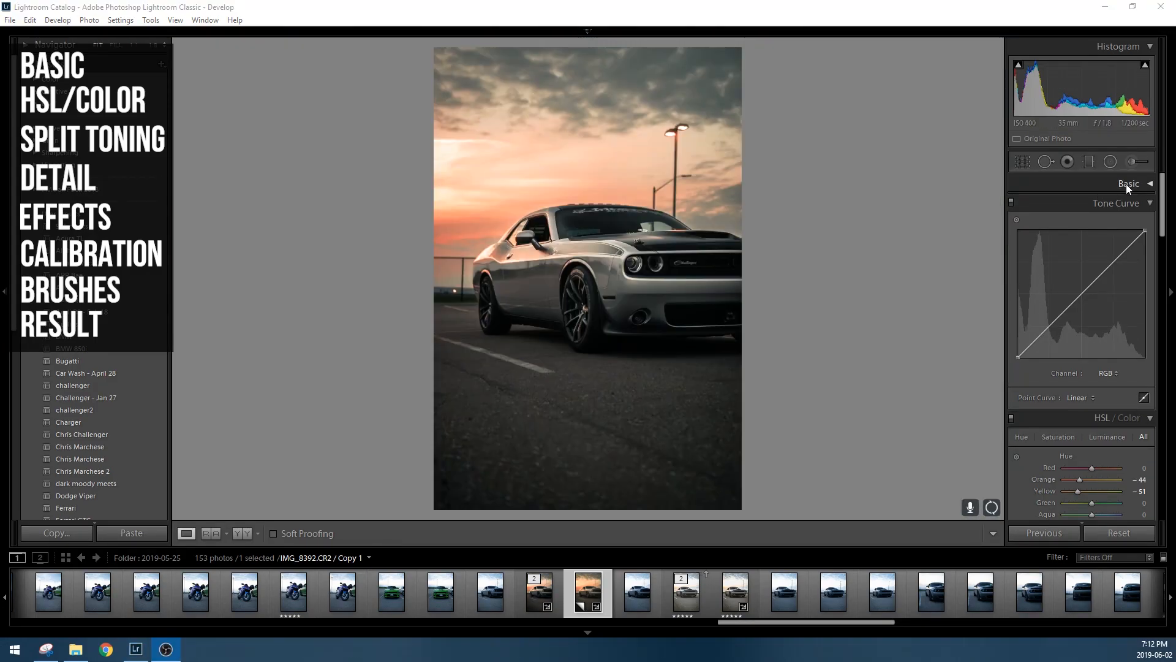
# Step: Reopen the adjustment brushes and select the Clarity mask pinned on the car's side just behind the front wheel
pyautogui.click(1126, 184)
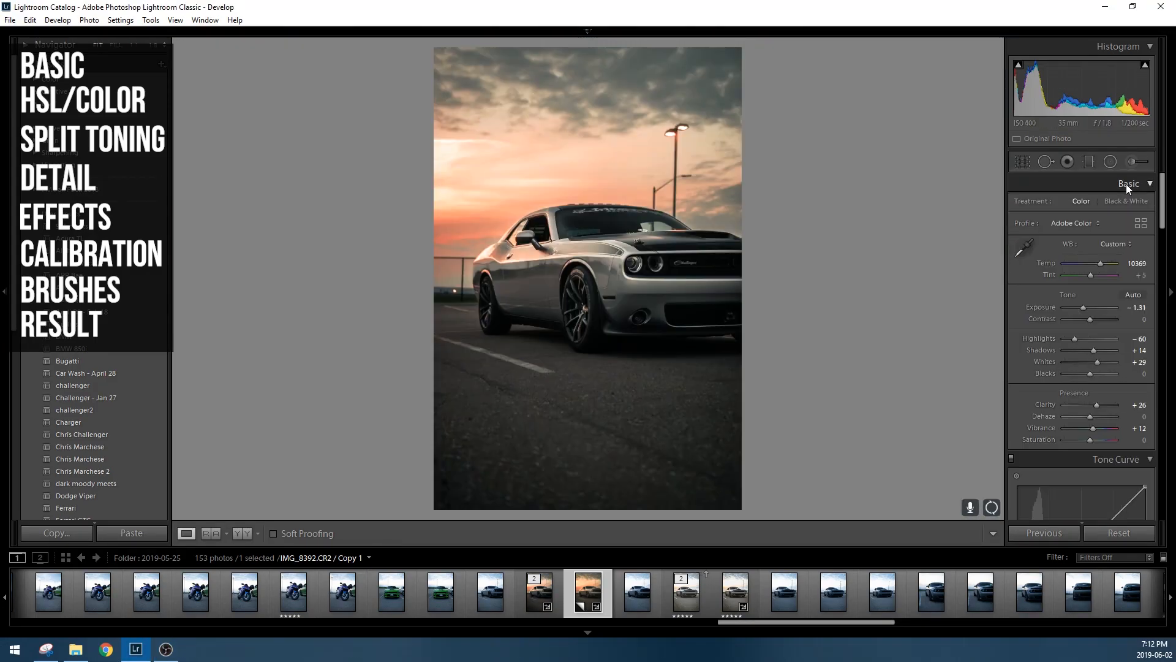
pyautogui.click(1128, 164)
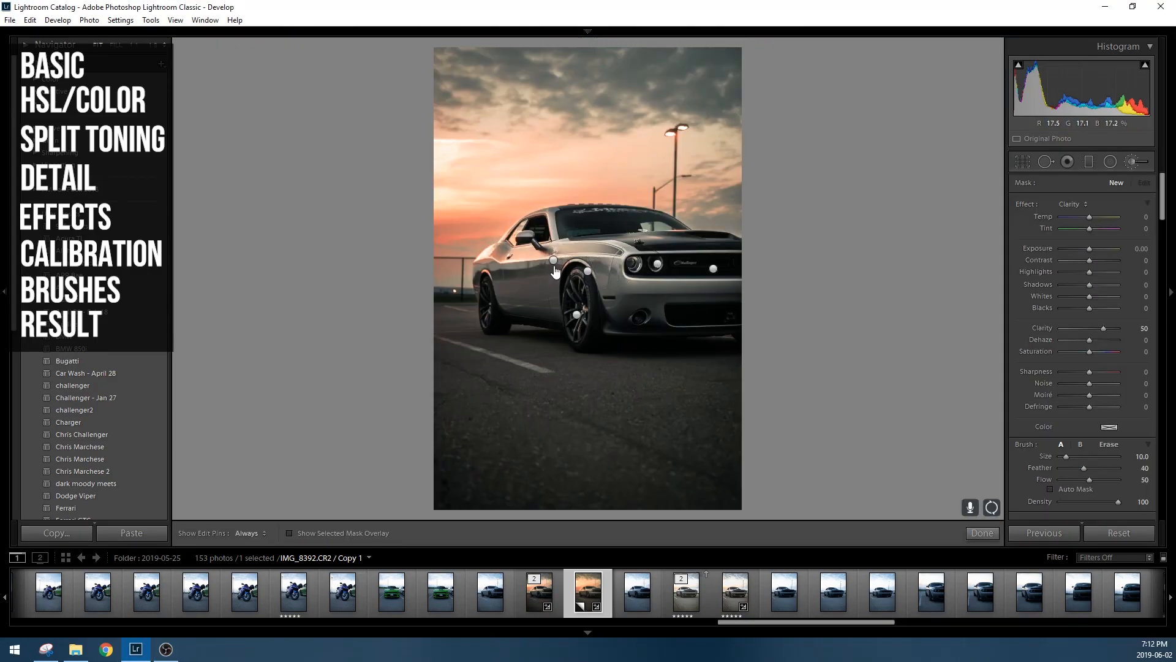
pyautogui.click(553, 261)
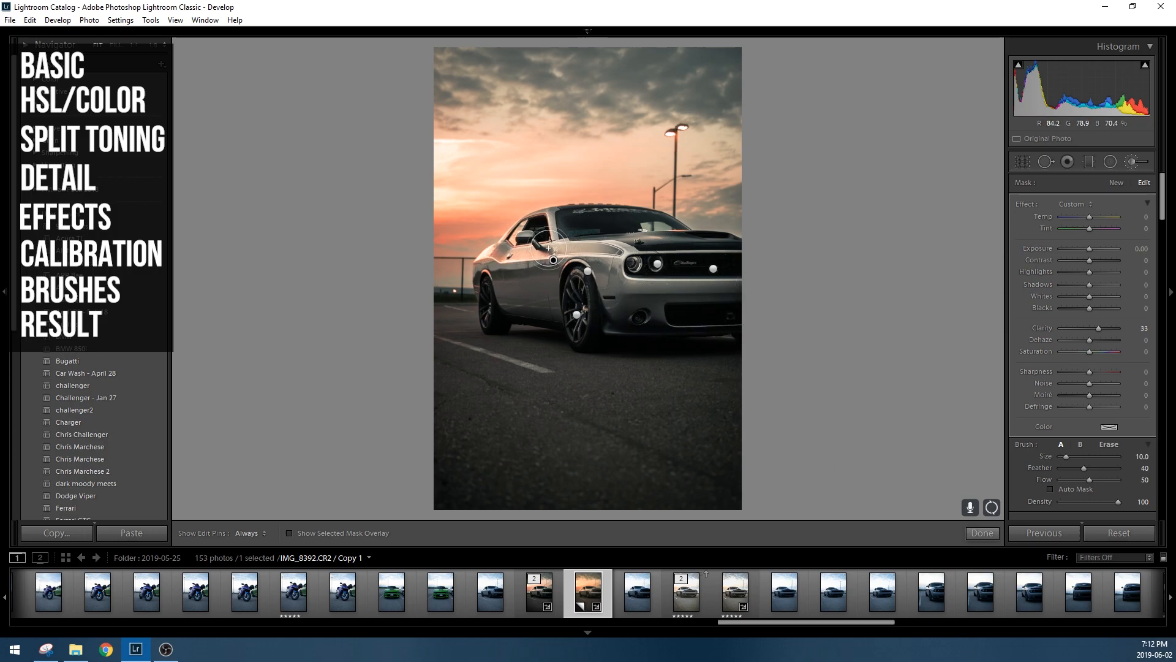
# Step: Examine the brushed car in an enlarged view, then view the whole photo in full screen
pyautogui.click(119, 45)
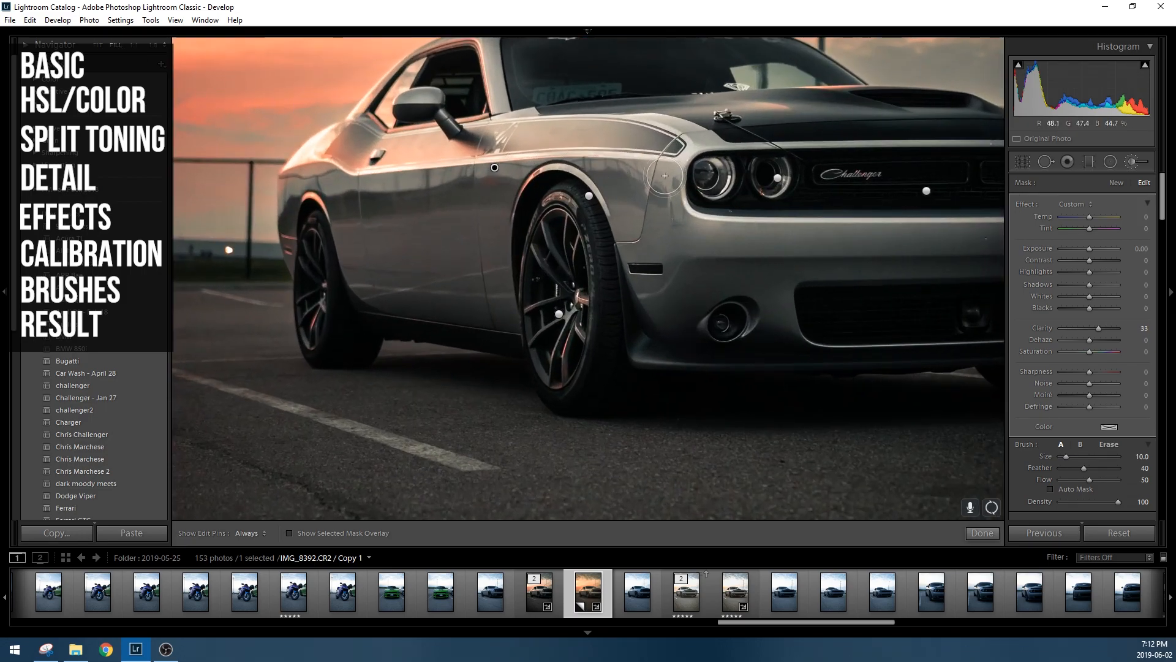
pyautogui.scroll(3, 740, 223)
pyautogui.click(31, 45)
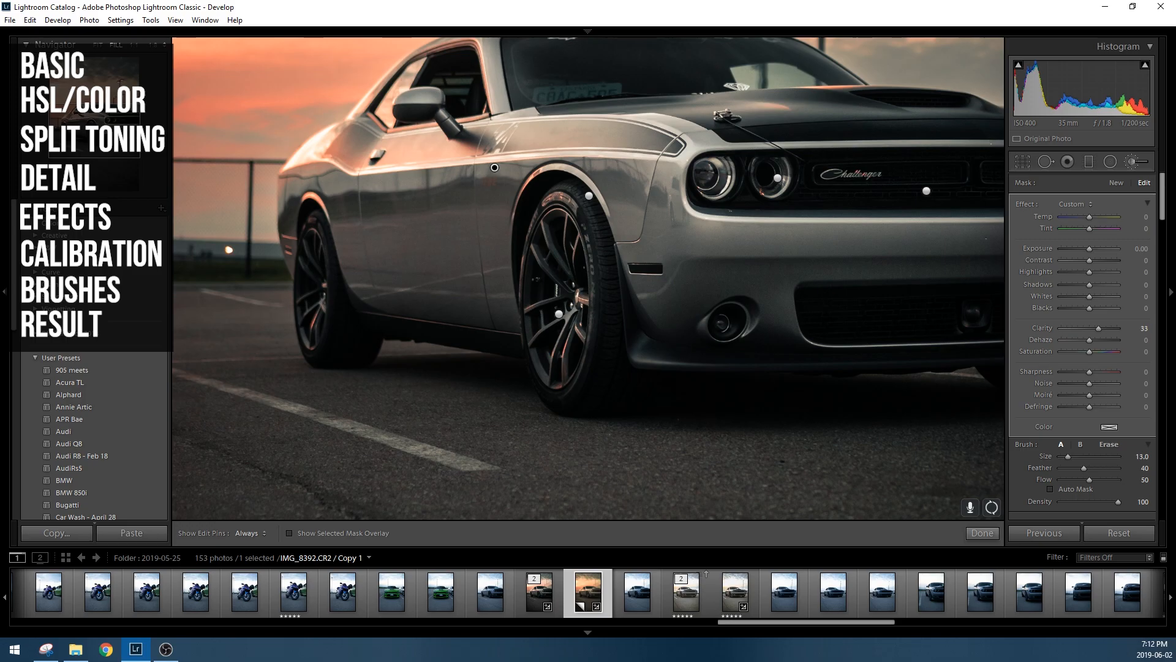
pyautogui.click(107, 125)
pyautogui.press('z')
pyautogui.moveTo(91, 107)
pyautogui.mouseDown()
pyautogui.moveTo(130, 122)
pyautogui.moveTo(101, 141)
pyautogui.moveTo(86, 109)
pyautogui.moveTo(100, 108)
pyautogui.moveTo(100, 127)
pyautogui.mouseUp()
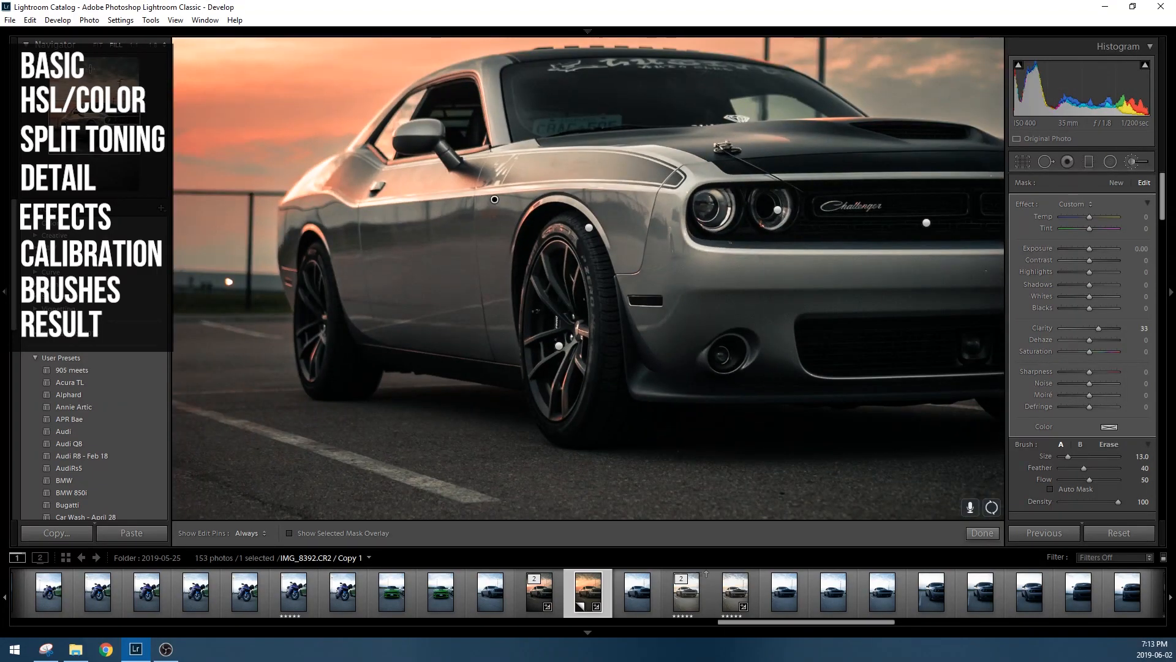
pyautogui.click(101, 51)
pyautogui.click(98, 45)
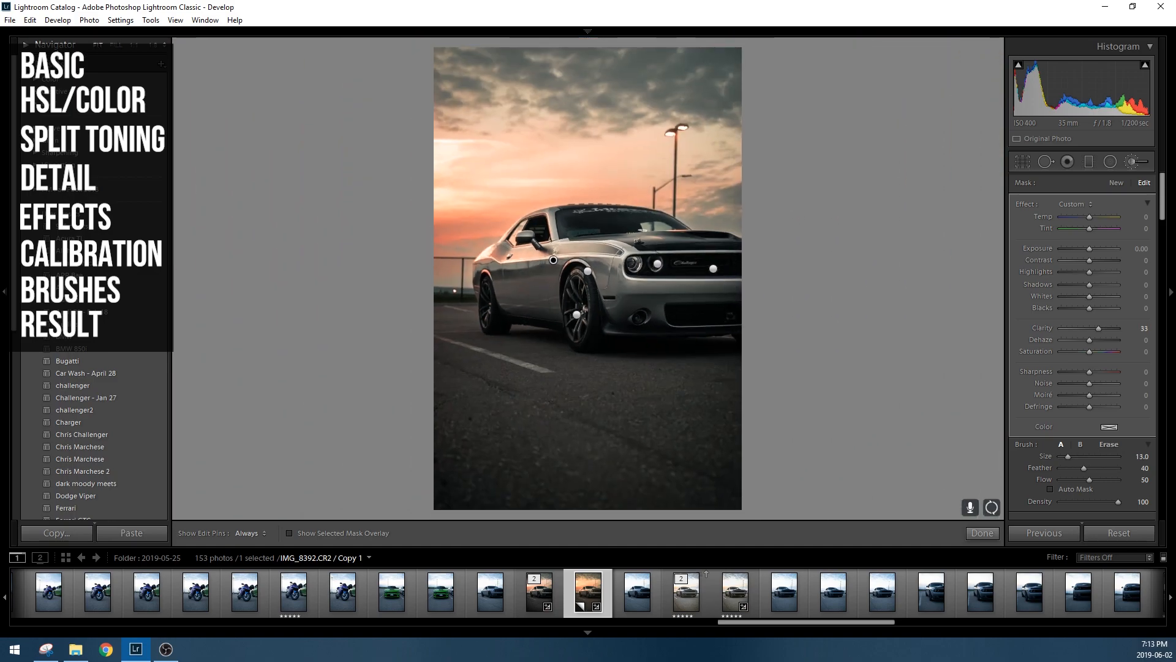
pyautogui.click(27, 45)
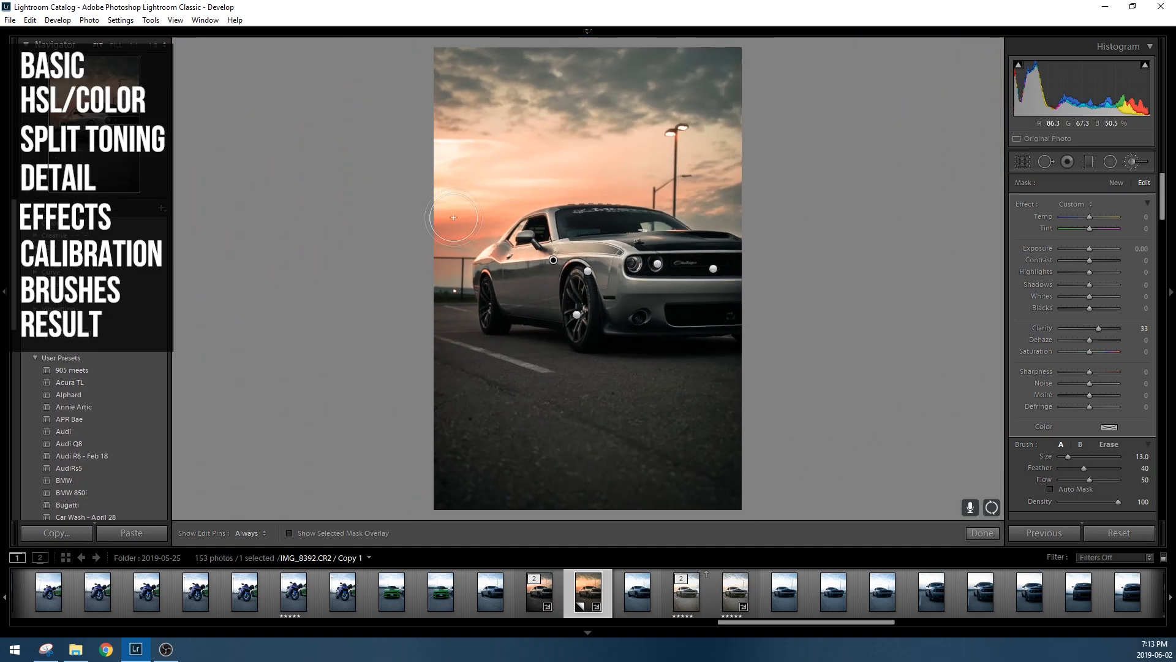
pyautogui.press('f')
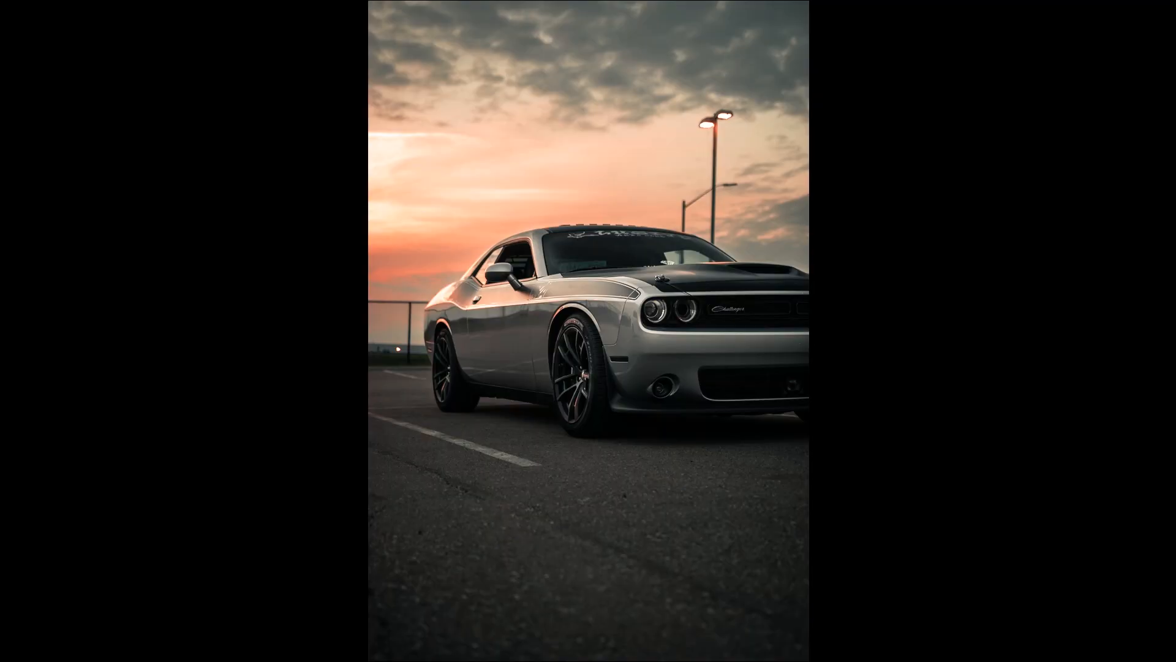